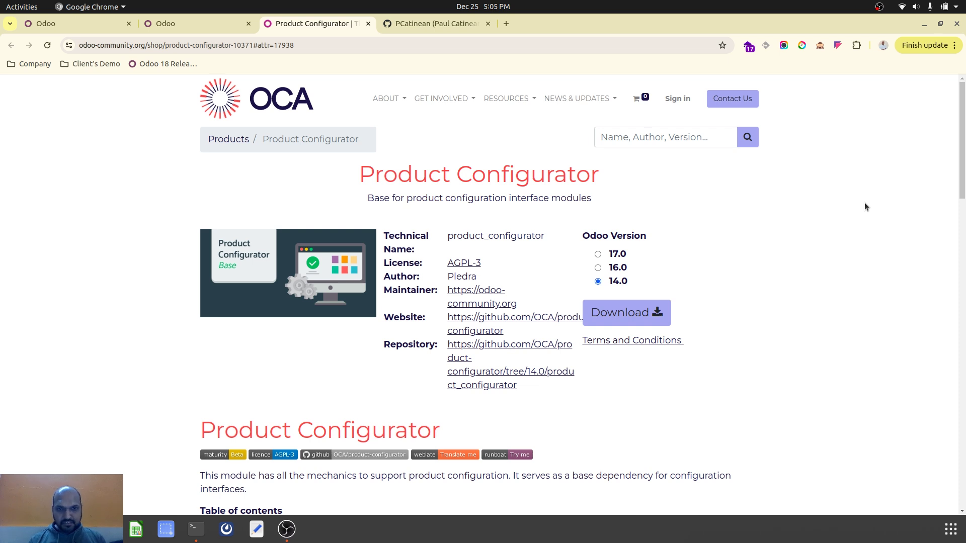
# Look up the module author Pledra's GitHub profile, then return to the module page.
pyautogui.doubleClick(460, 277)
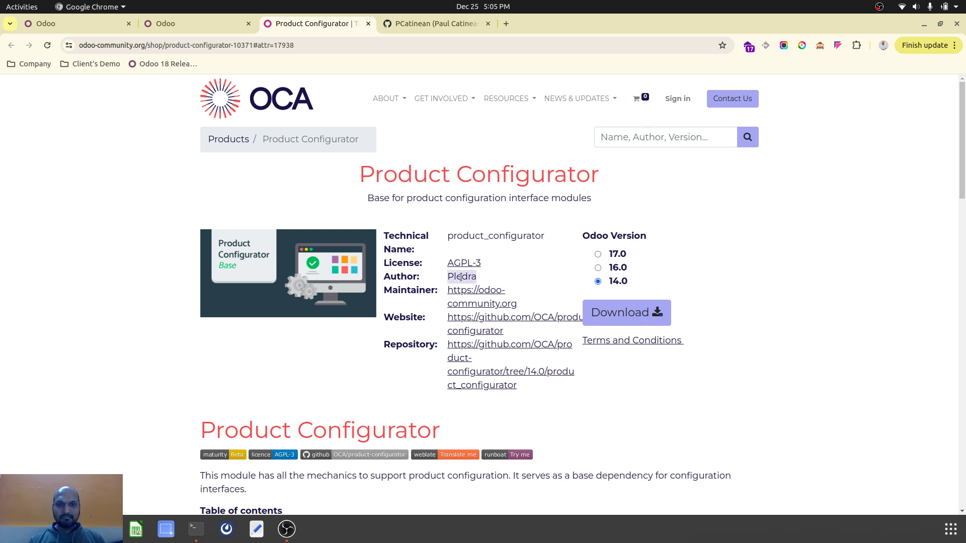
pyautogui.click(427, 26)
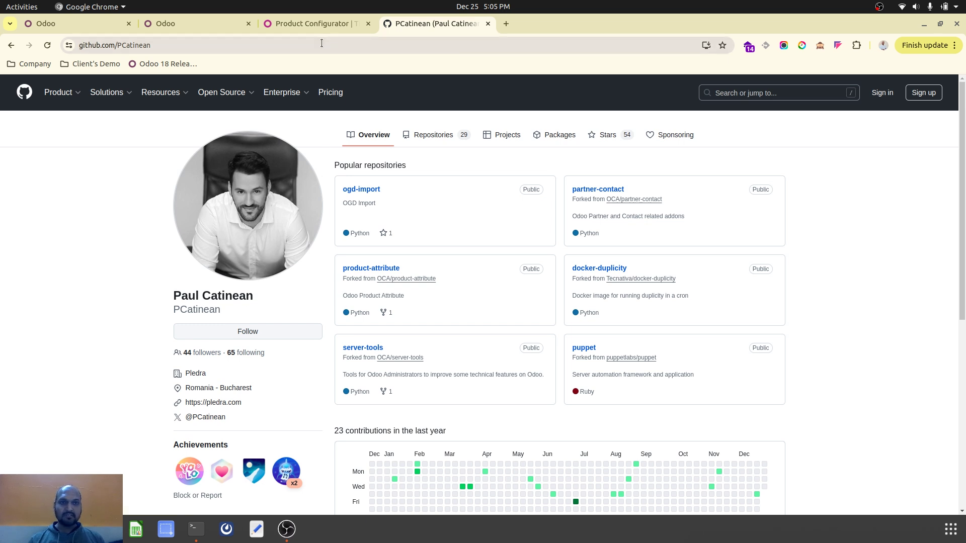
pyautogui.click(327, 24)
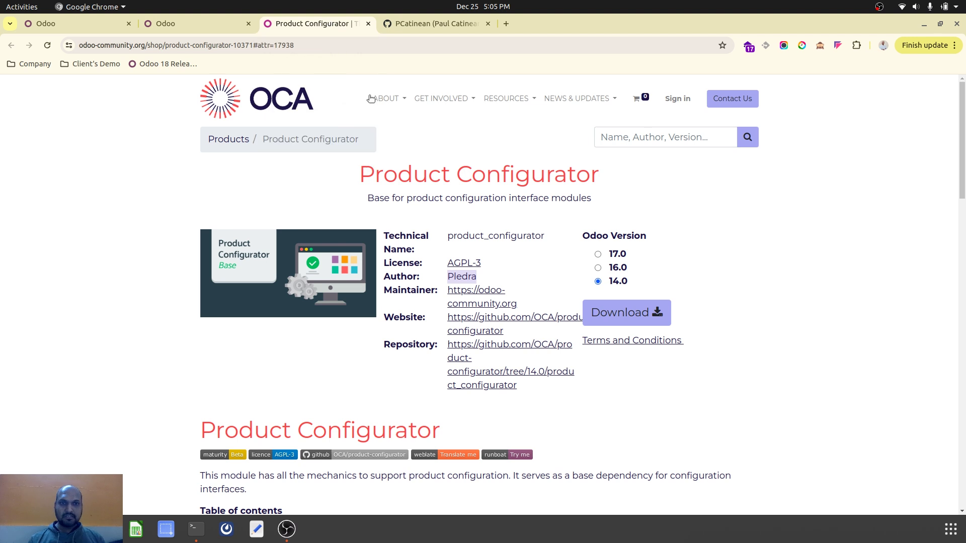
# Read over the Product Configurator title, subtitle and description, then switch to the Odoo tab.
pyautogui.moveTo(362, 174); pyautogui.dragTo(608, 172)
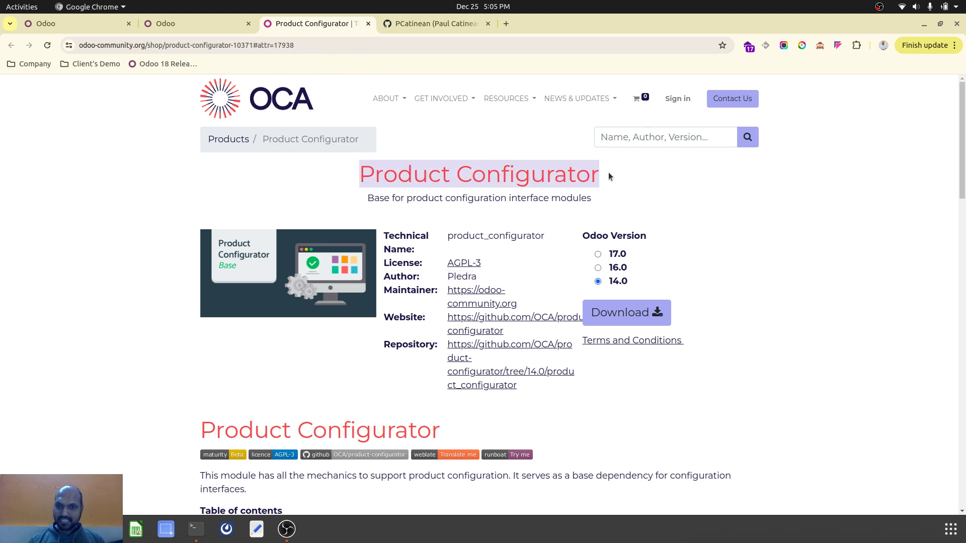
pyautogui.click(608, 172)
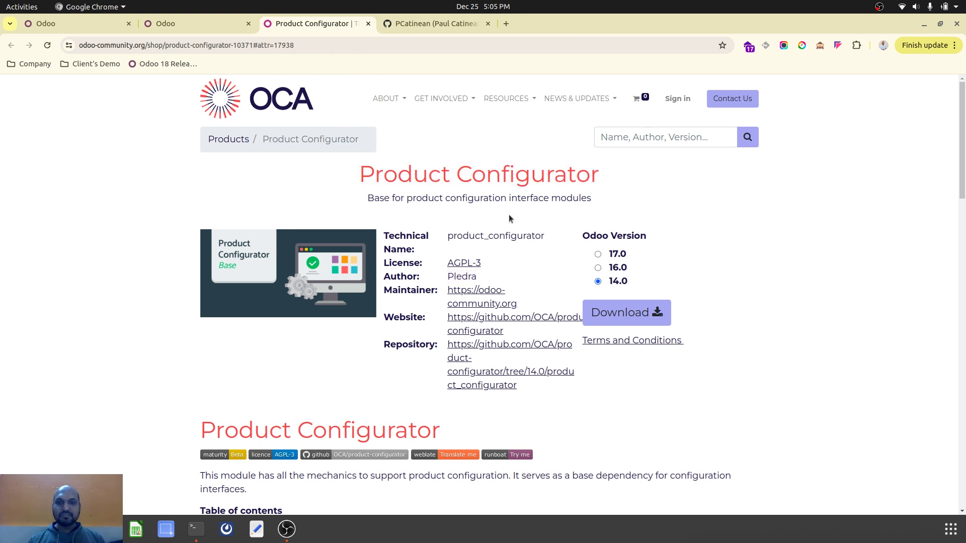
pyautogui.tripleClick(507, 197)
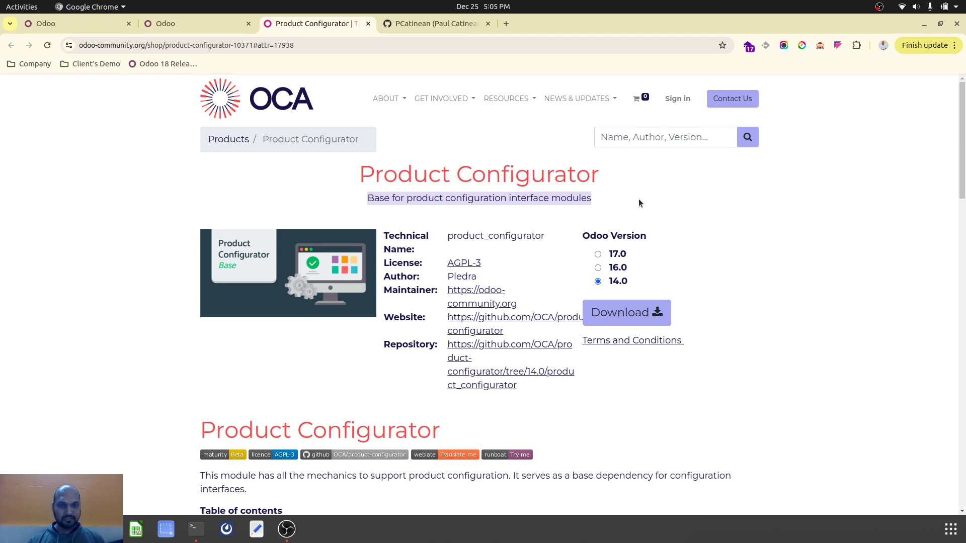
pyautogui.scroll(-3, 638, 312)
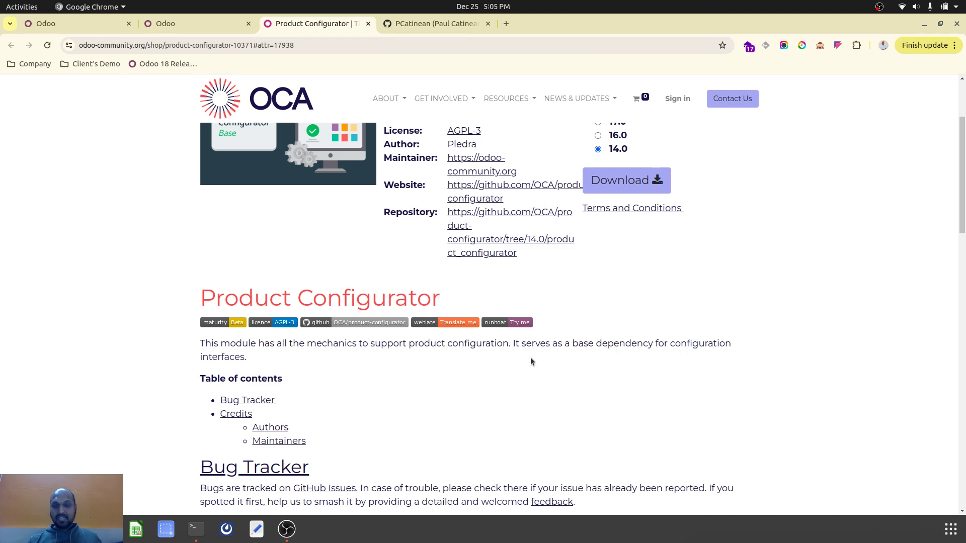
pyautogui.scroll(3, 530, 361)
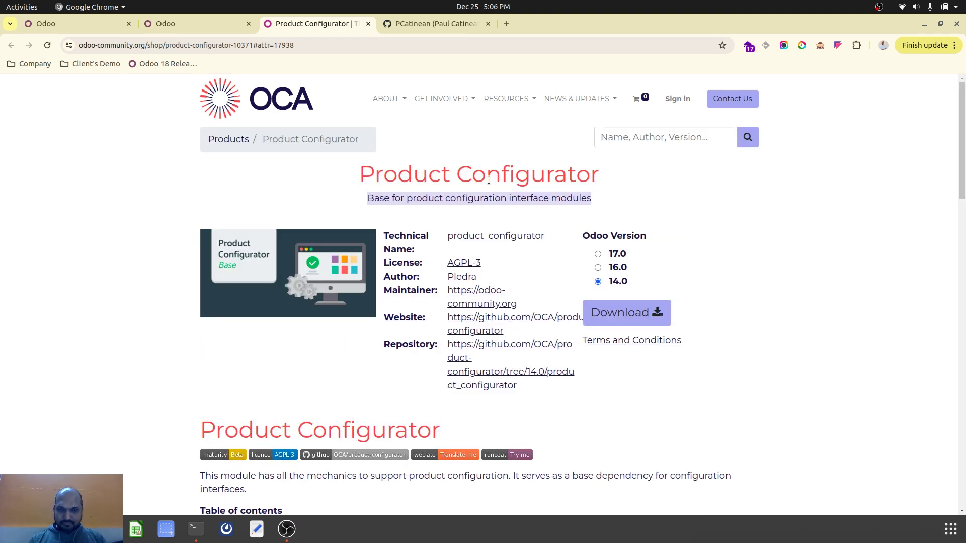
pyautogui.click(183, 23)
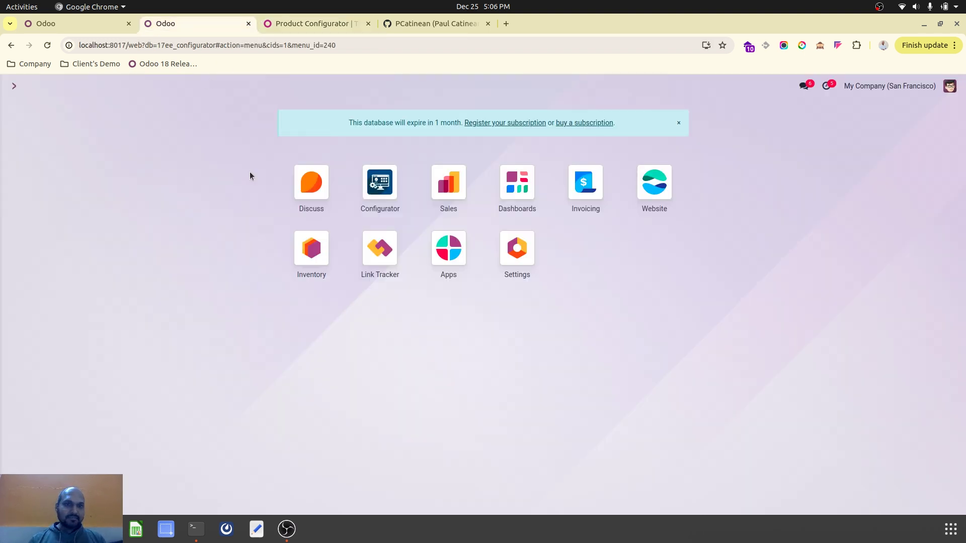
# Open Make your kitchen in Configurator and list its seven attributes, Door Constructions to Hinge Overlays.
pyautogui.click(371, 194)
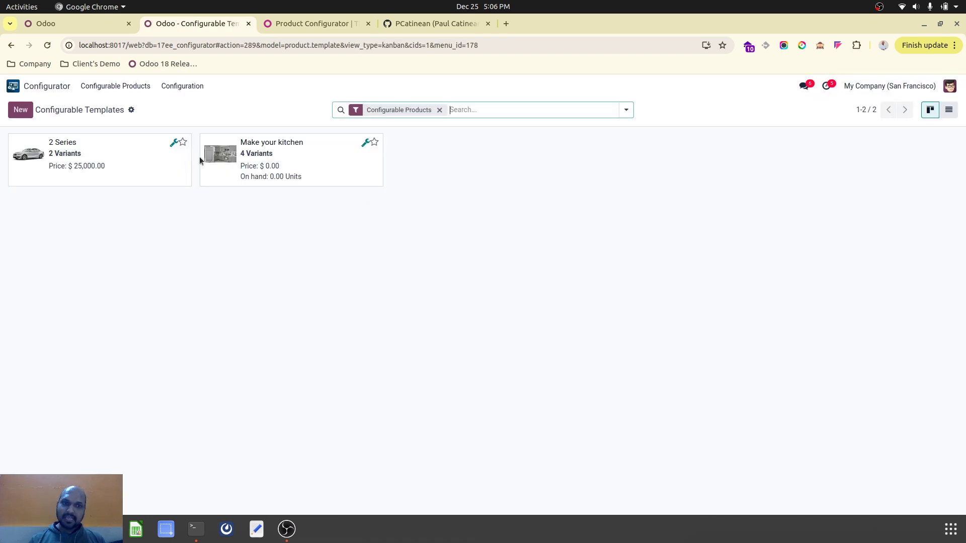
pyautogui.click(286, 143)
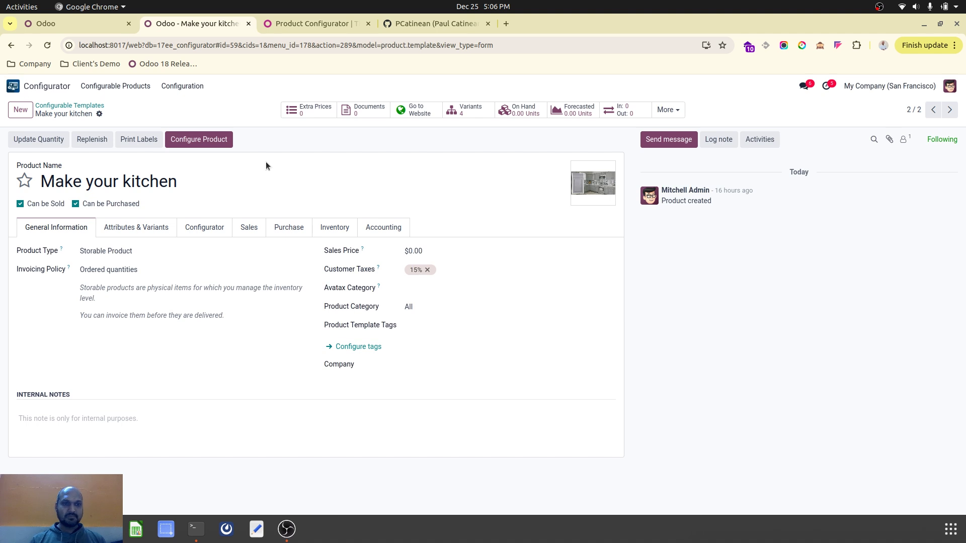
pyautogui.click(124, 228)
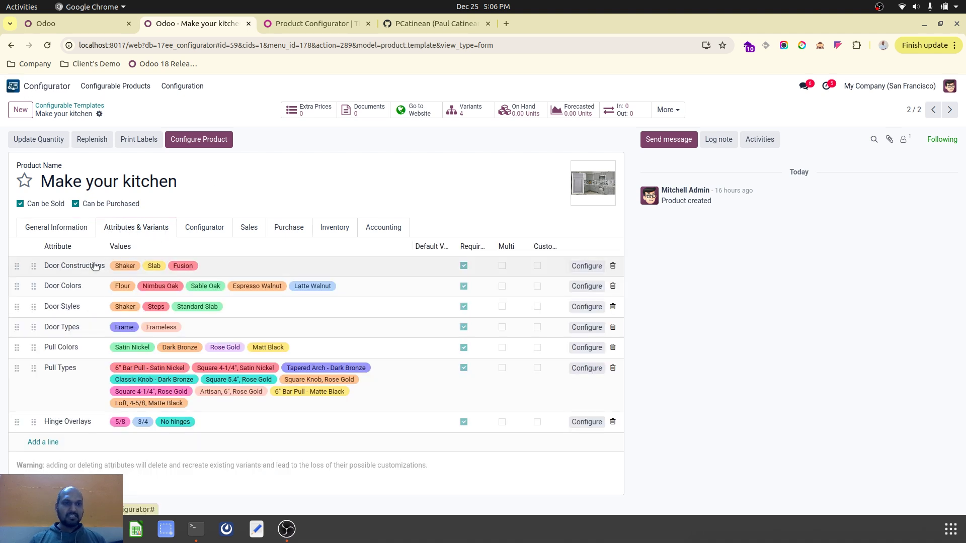
pyautogui.click(182, 86)
# Open Door Constructions from the Attributes list and step through Door Colors and Door Styles.
pyautogui.click(200, 116)
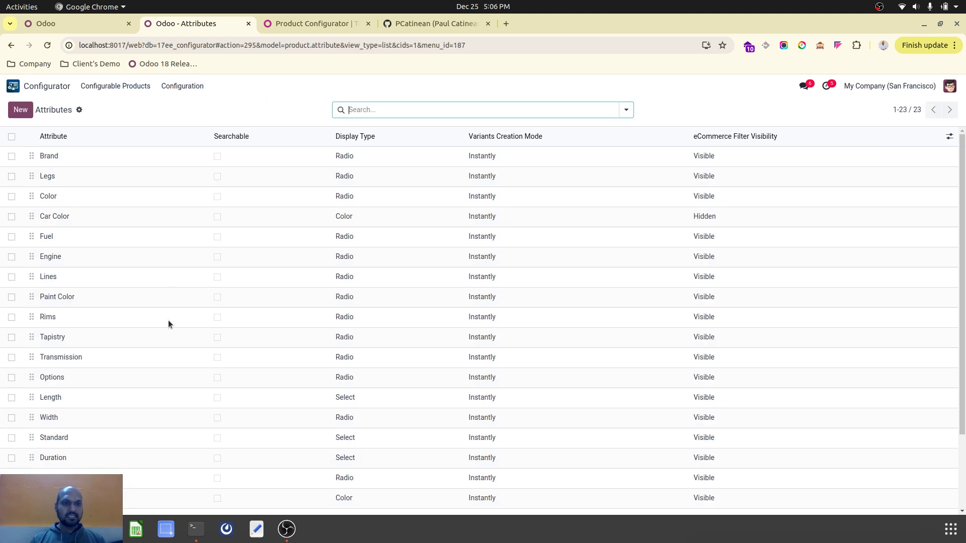
pyautogui.scroll(-3, 168, 320)
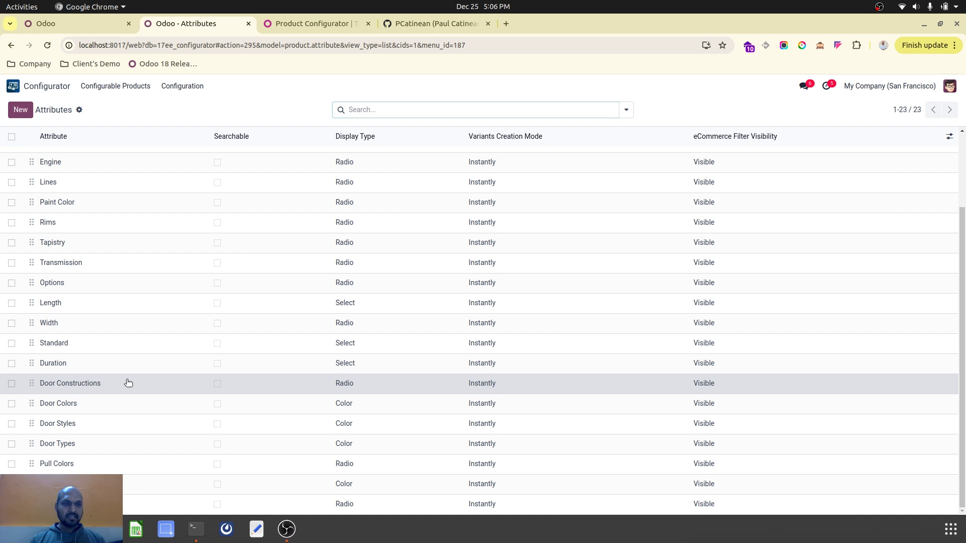
pyautogui.click(129, 384)
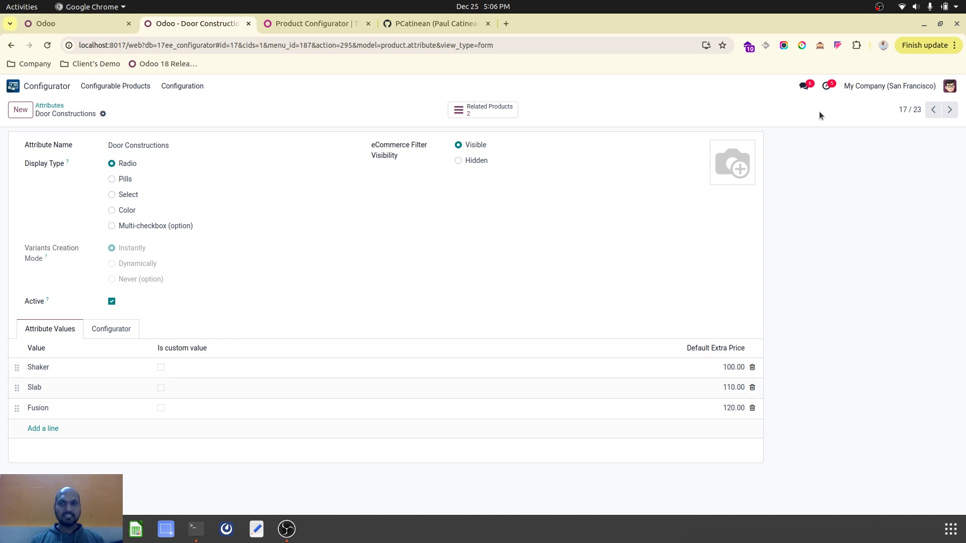
pyautogui.click(949, 110)
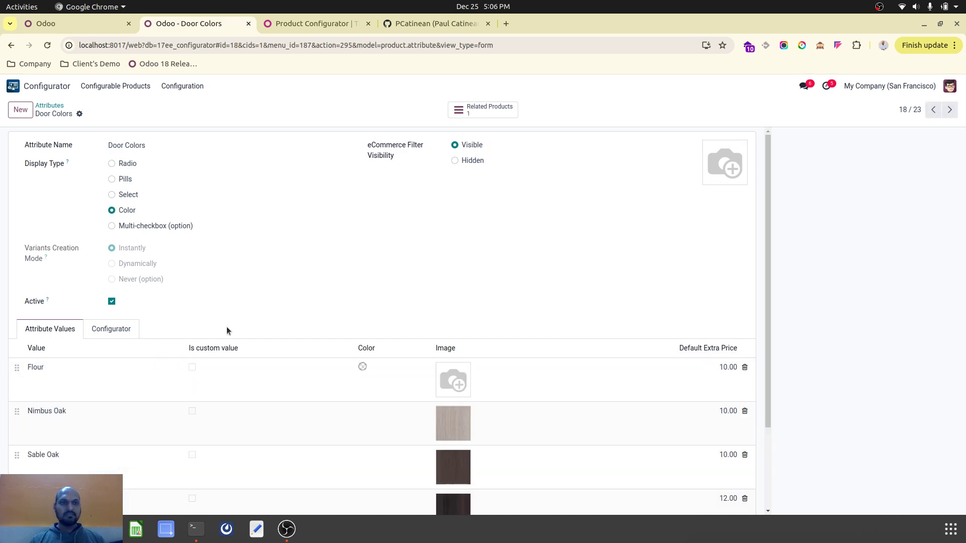
pyautogui.scroll(-2, 227, 329)
pyautogui.click(947, 109)
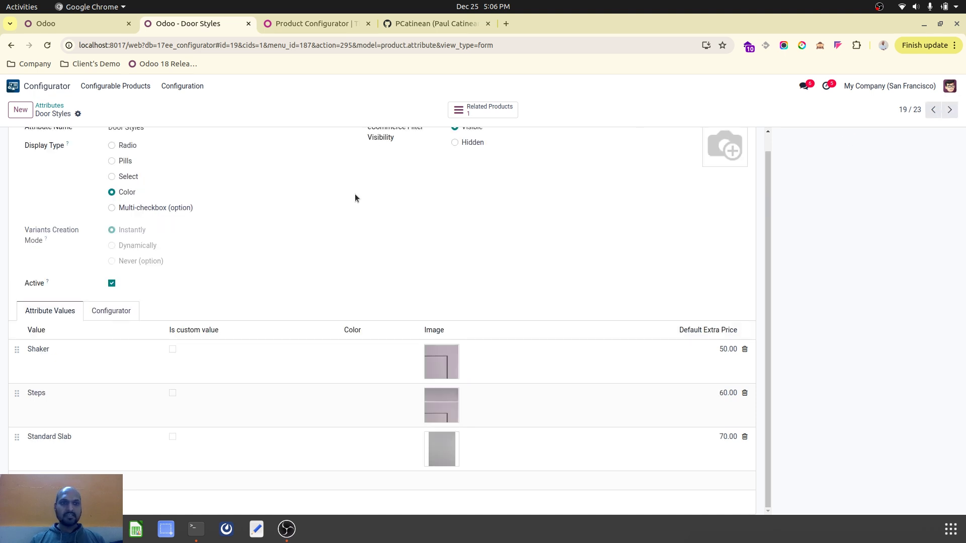
# Continue through Door Types, Pull Colors, Pull Types and Hinge Overlays, then return to Attributes.
pyautogui.scroll(2, 225, 305)
pyautogui.scroll(-1, 225, 307)
pyautogui.click(950, 111)
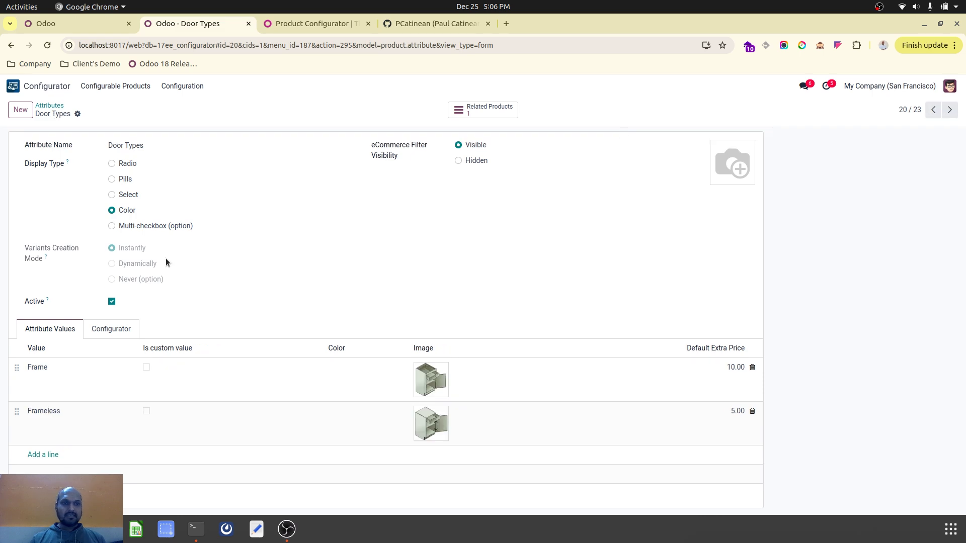
pyautogui.click(950, 111)
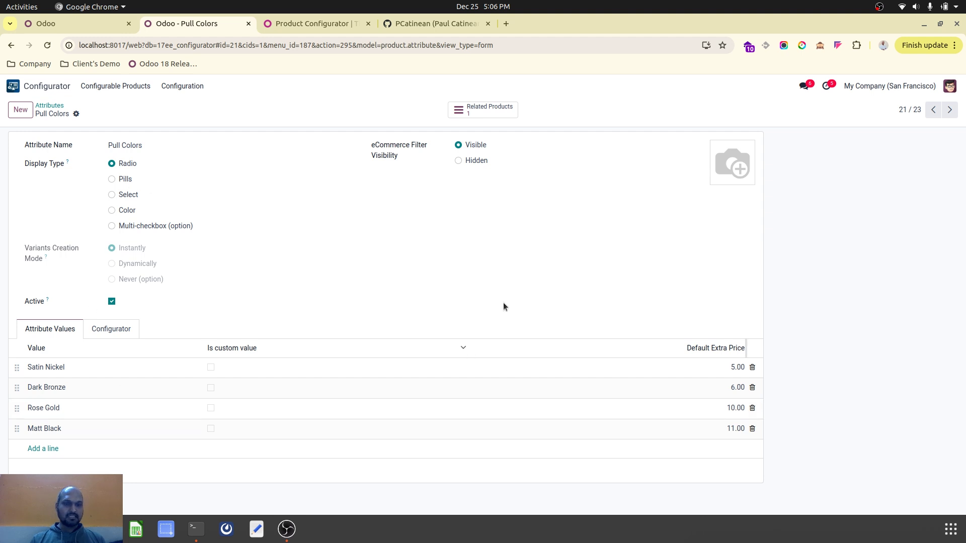
pyautogui.click(950, 111)
pyautogui.scroll(-5, 942, 187)
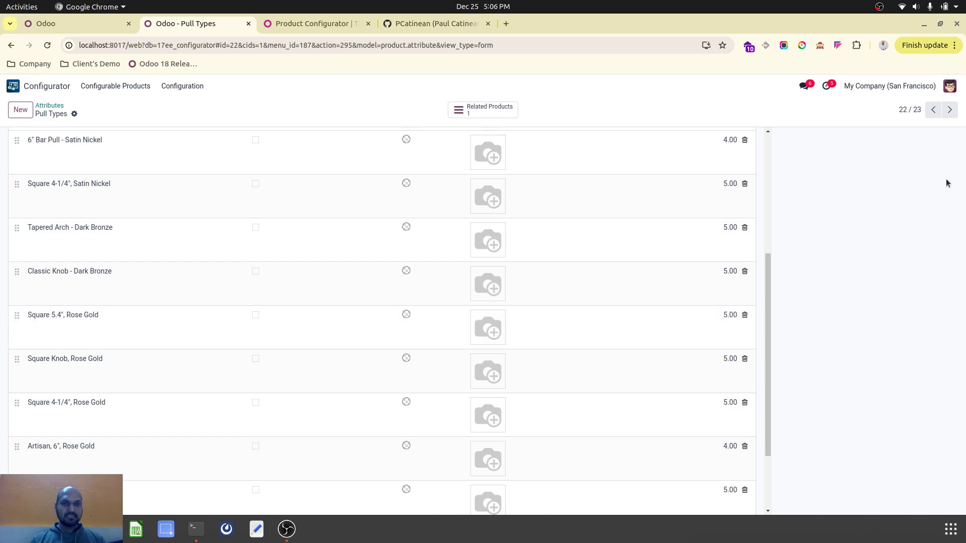
pyautogui.click(950, 108)
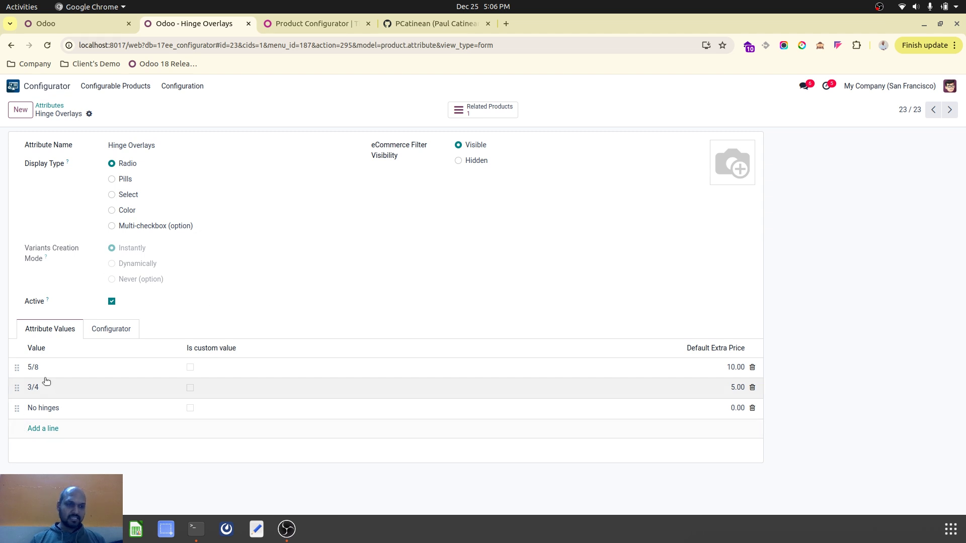
pyautogui.click(52, 106)
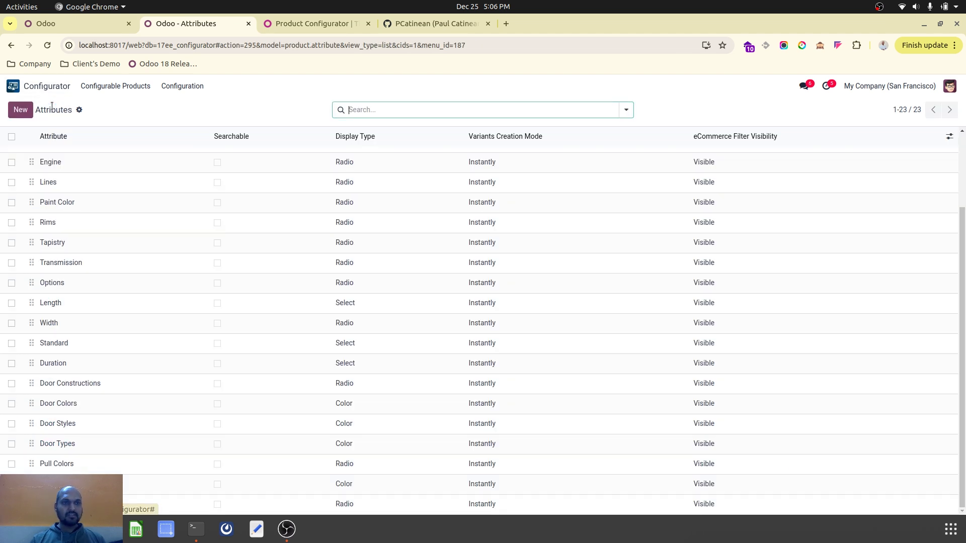
pyautogui.click(115, 86)
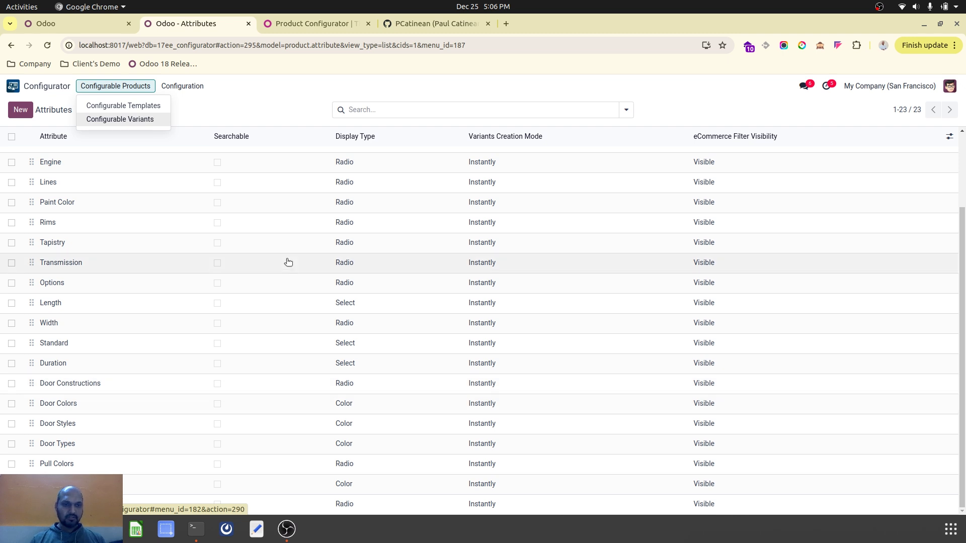
# Reopen Make your kitchen's attributes and check the Door Constructions values and extra prices.
pyautogui.click(150, 105)
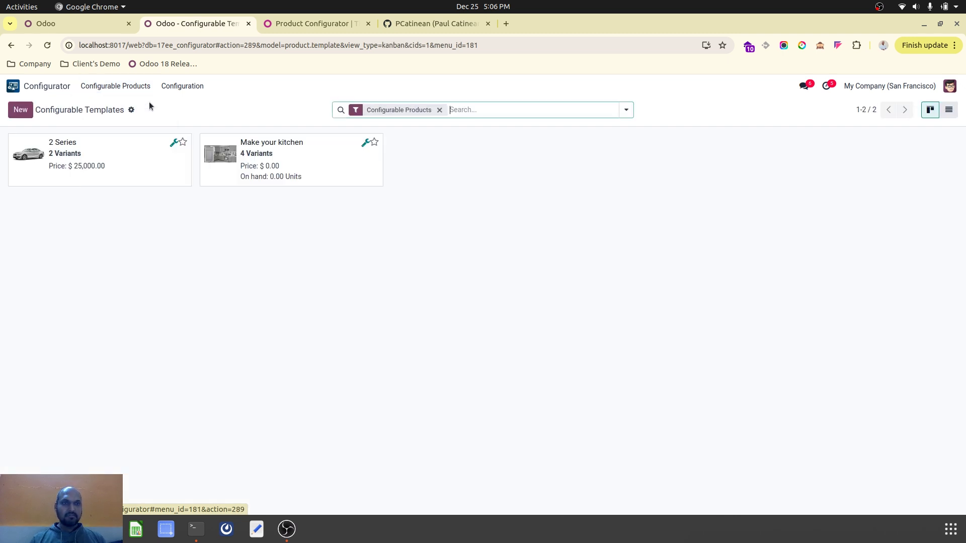
pyautogui.click(283, 153)
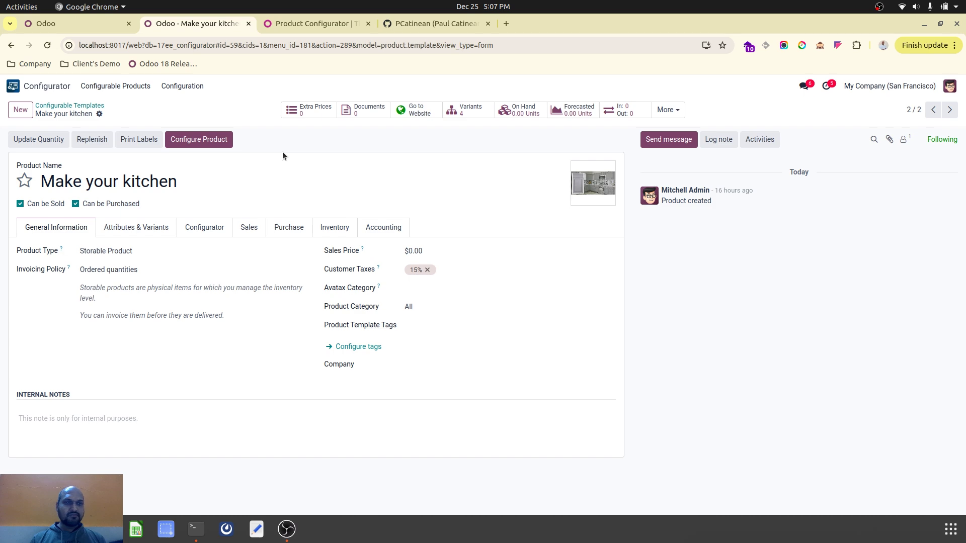
pyautogui.click(140, 227)
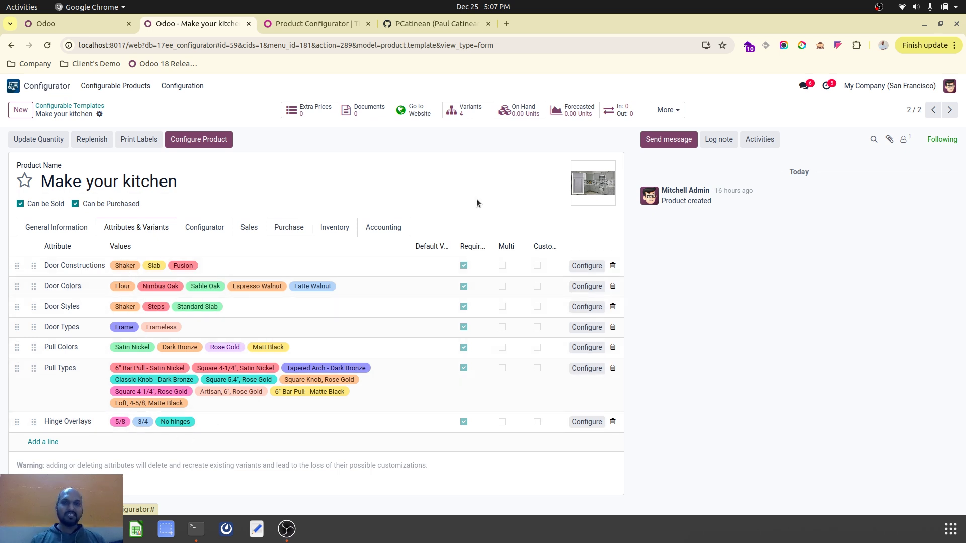
pyautogui.click(587, 266)
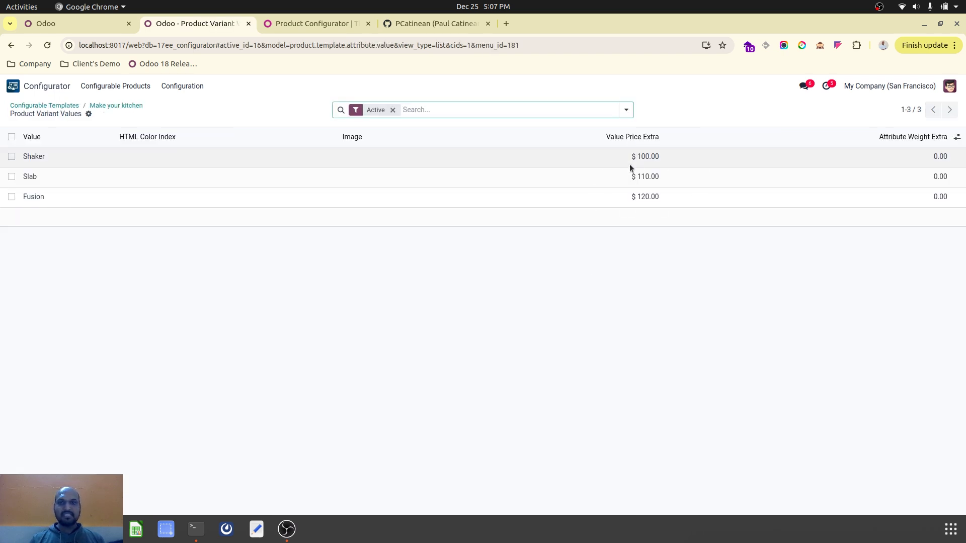
pyautogui.click(130, 105)
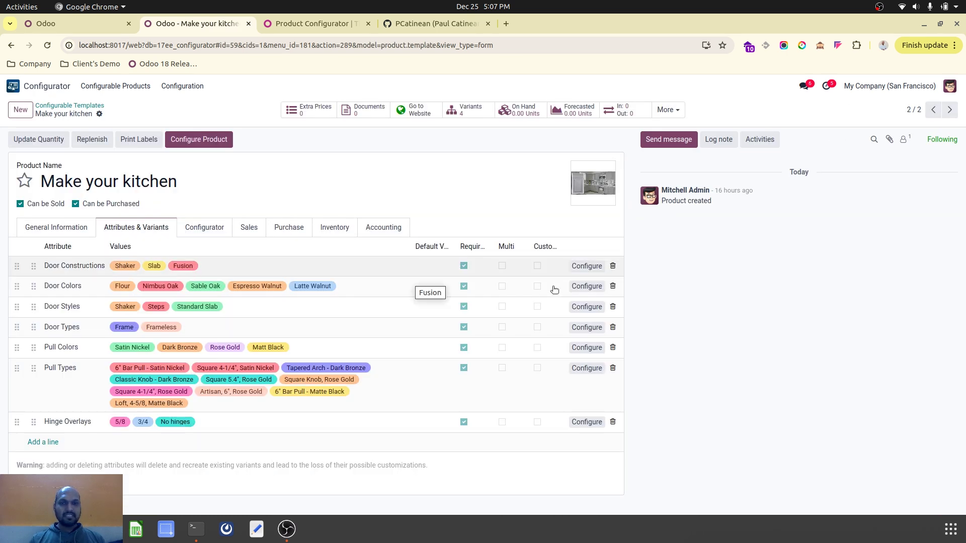
# Check the Door Colors extra prices, then show the kitchen's configurator restrictions and steps.
pyautogui.click(585, 287)
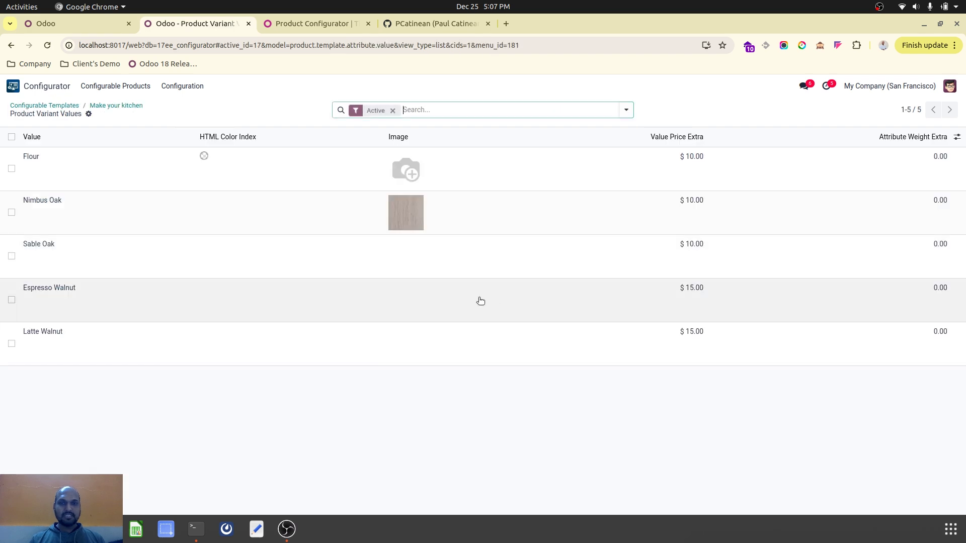
pyautogui.click(122, 105)
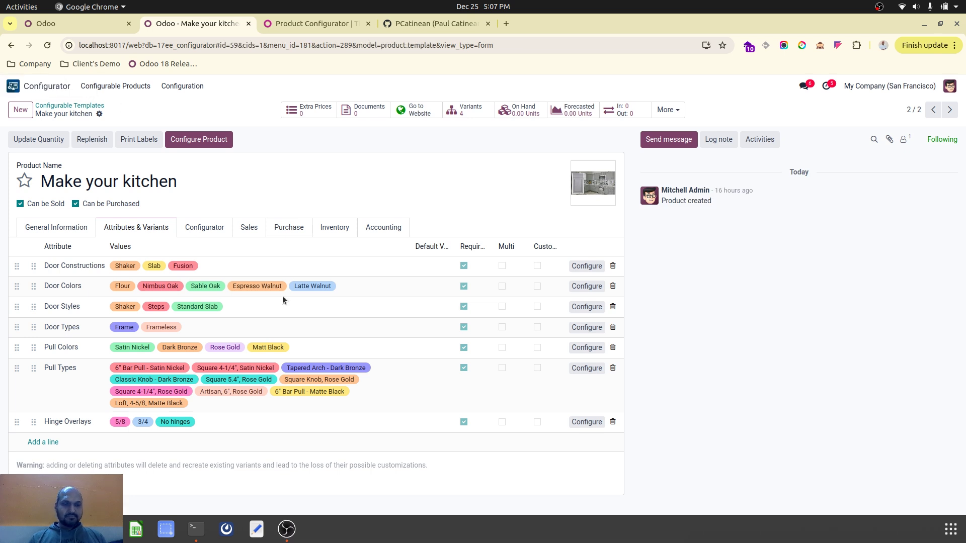
pyautogui.click(202, 228)
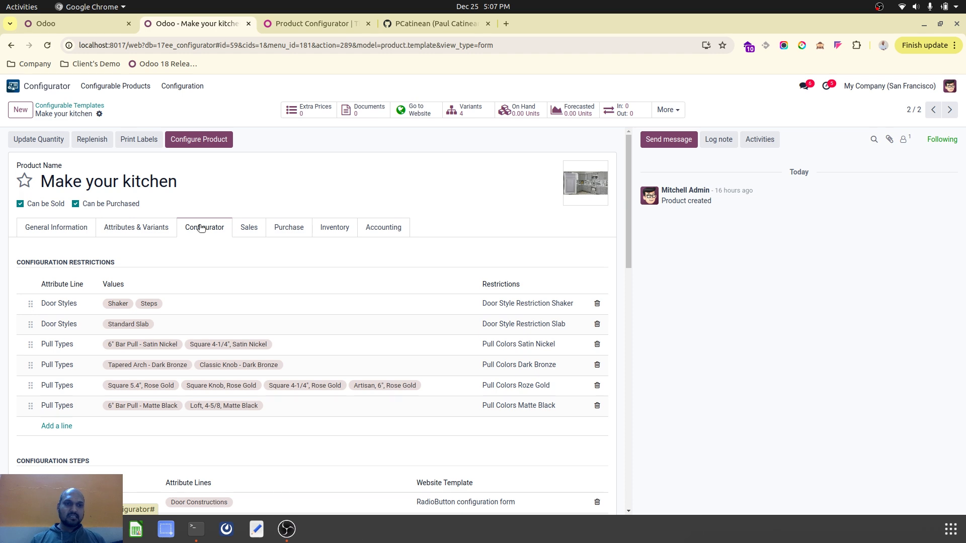
pyautogui.scroll(-6, 309, 227)
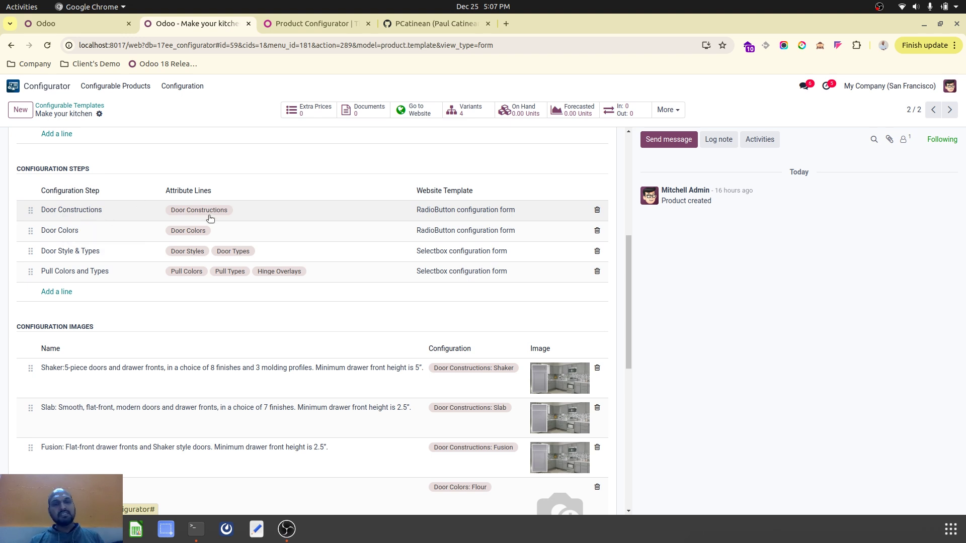
pyautogui.scroll(2, 210, 218)
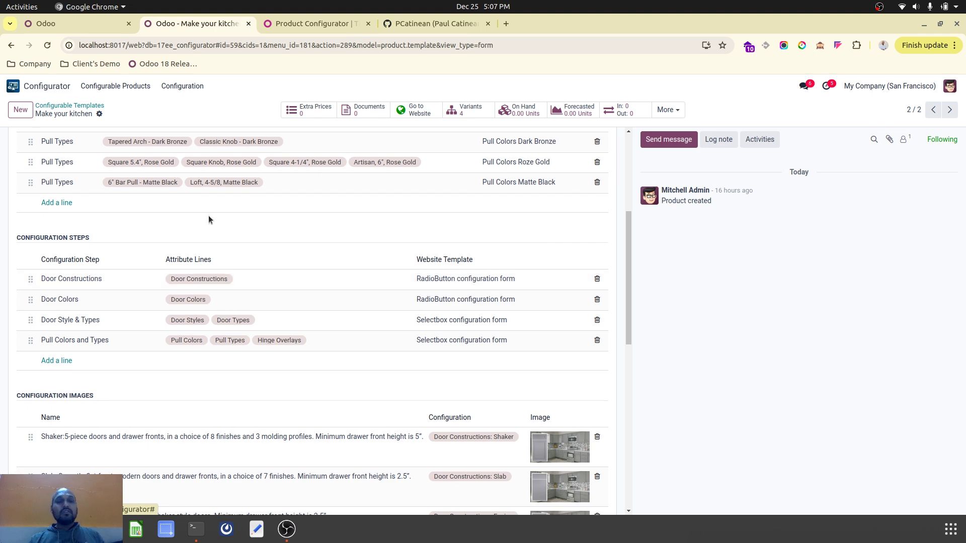
pyautogui.scroll(3, 210, 219)
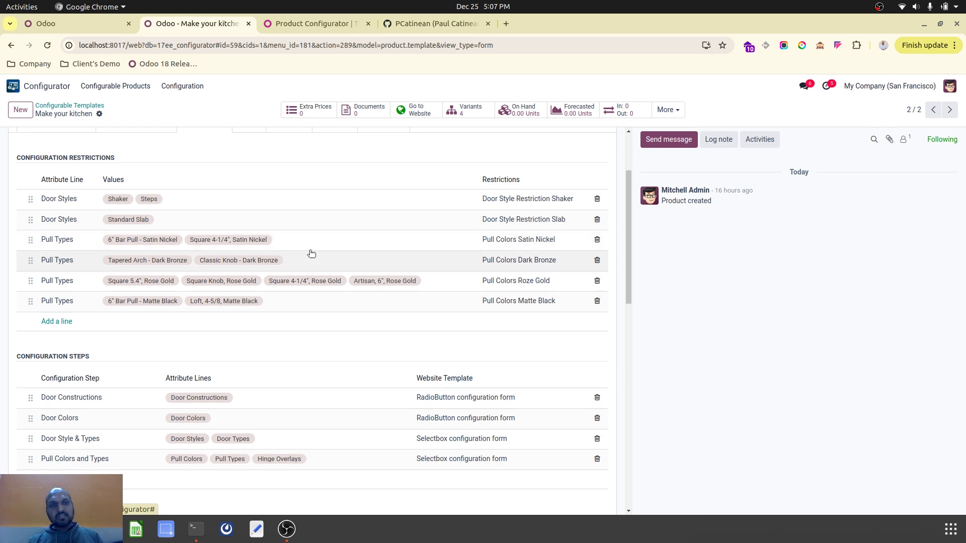
pyautogui.scroll(3, 311, 253)
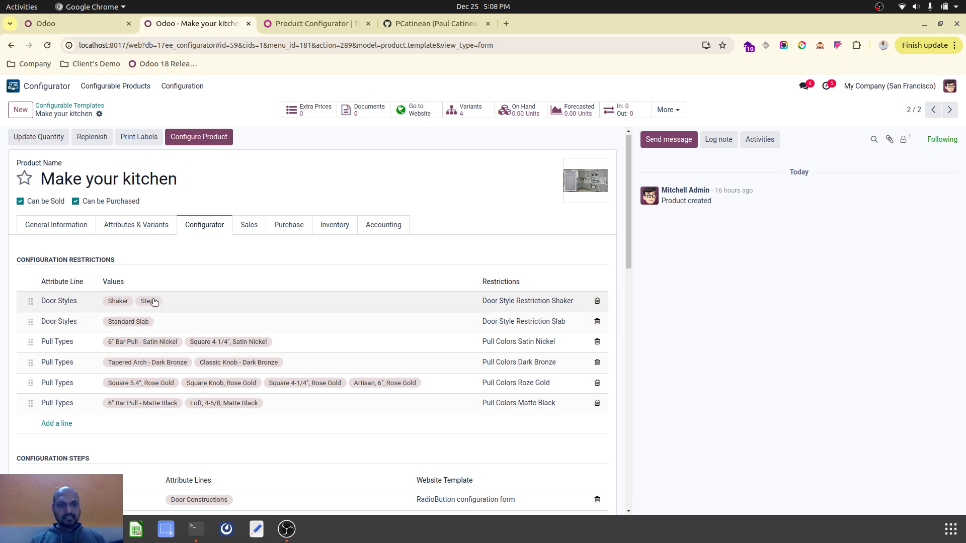
pyautogui.click(303, 24)
pyautogui.click(215, 23)
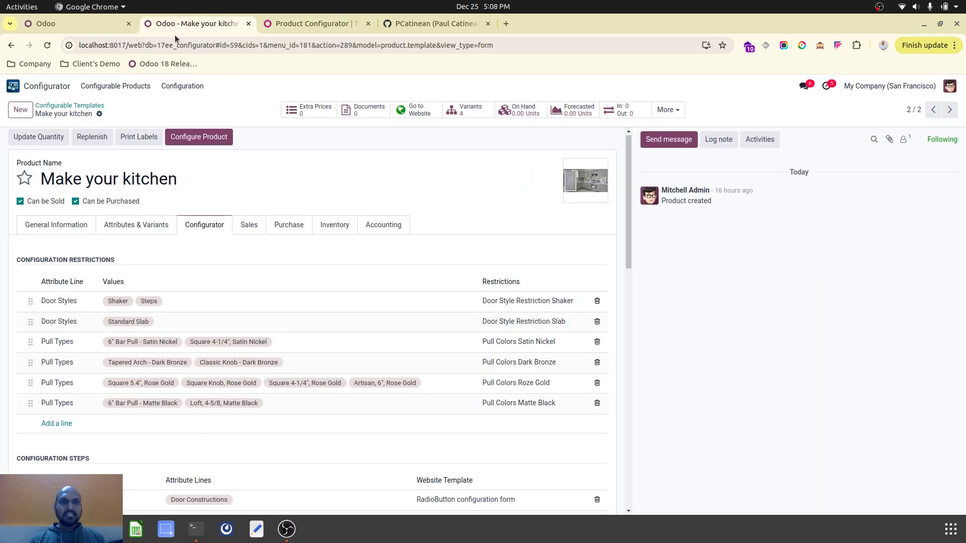
pyautogui.click(84, 25)
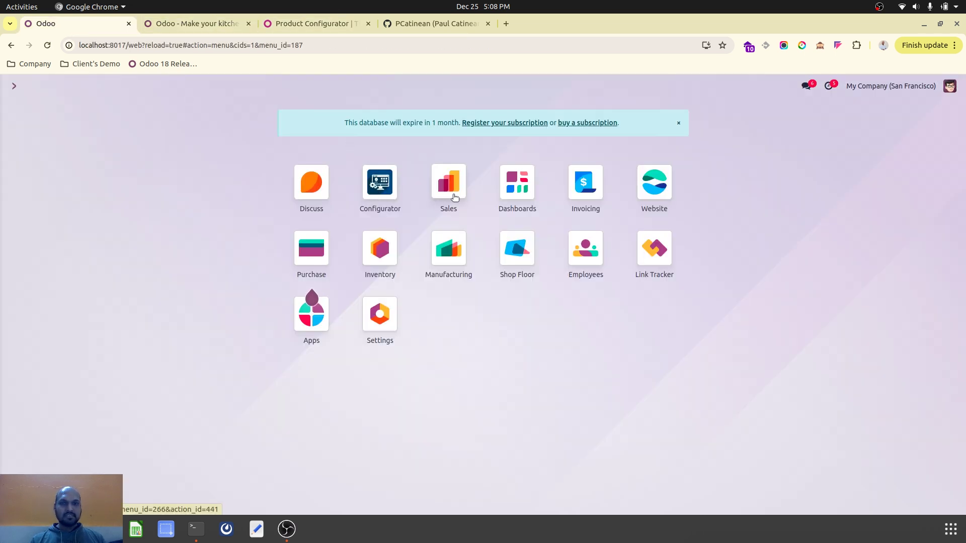
pyautogui.click(382, 198)
pyautogui.click(205, 90)
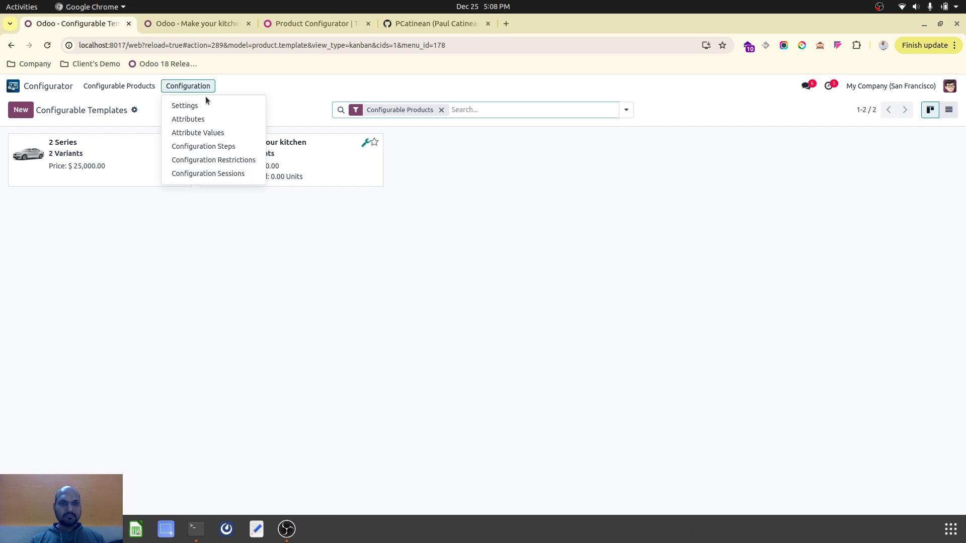
pyautogui.click(235, 163)
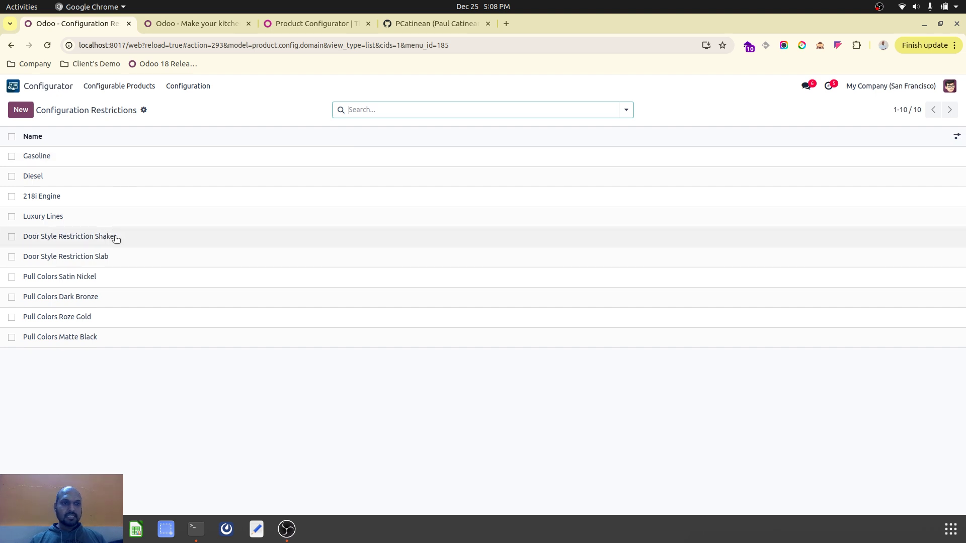
pyautogui.click(115, 237)
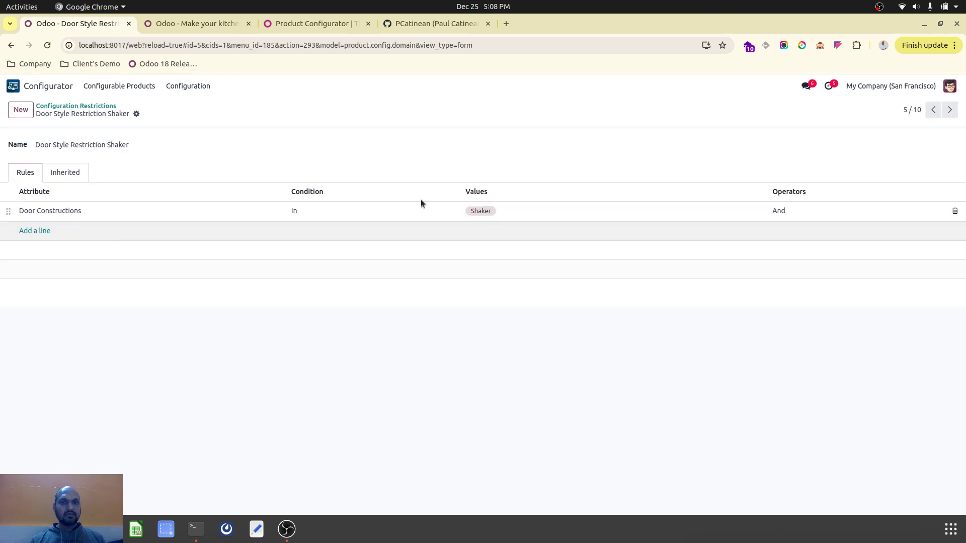
pyautogui.click(196, 24)
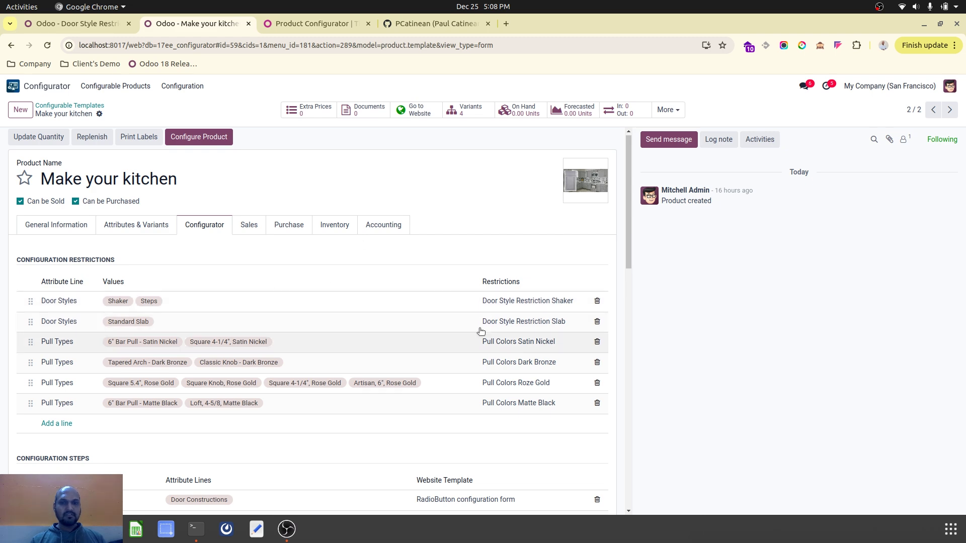
pyautogui.click(309, 23)
pyautogui.click(226, 23)
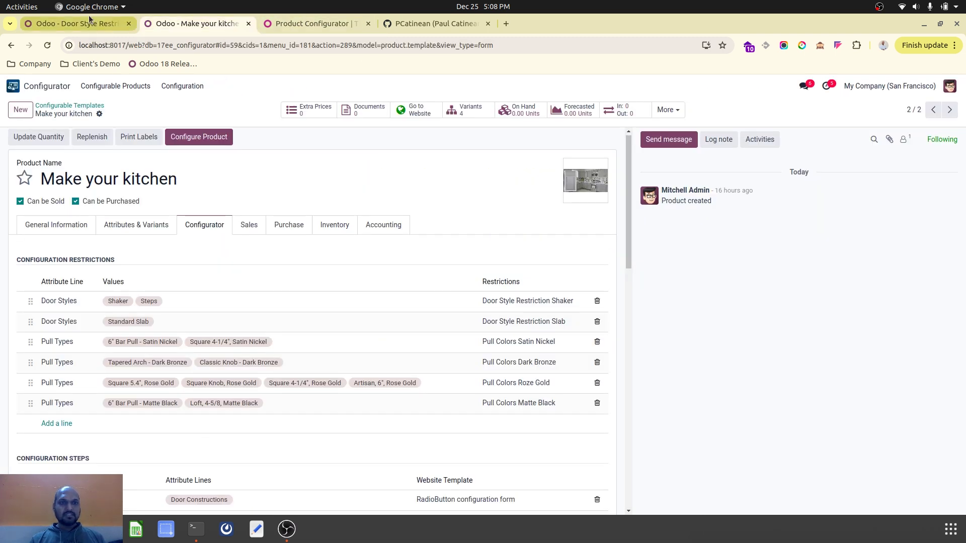
pyautogui.click(76, 23)
pyautogui.click(949, 110)
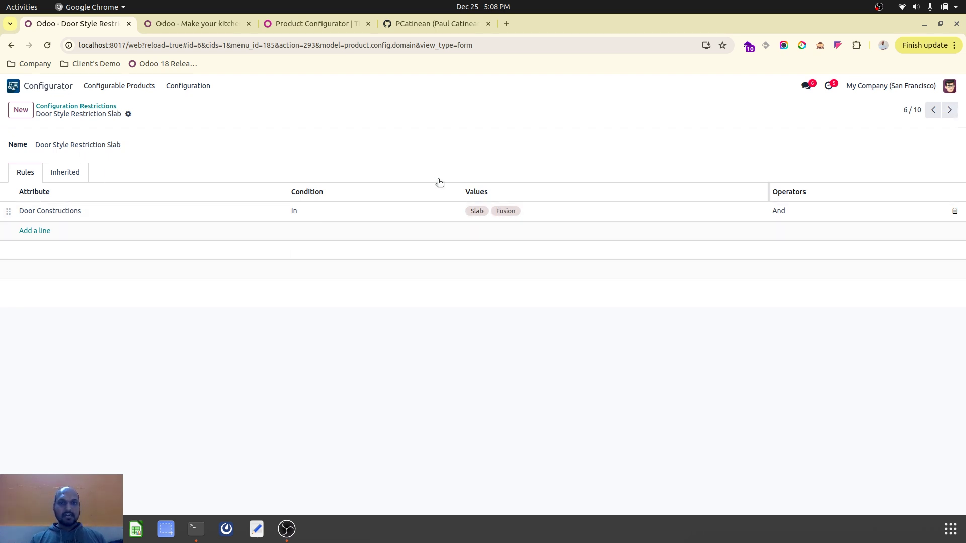
pyautogui.click(197, 24)
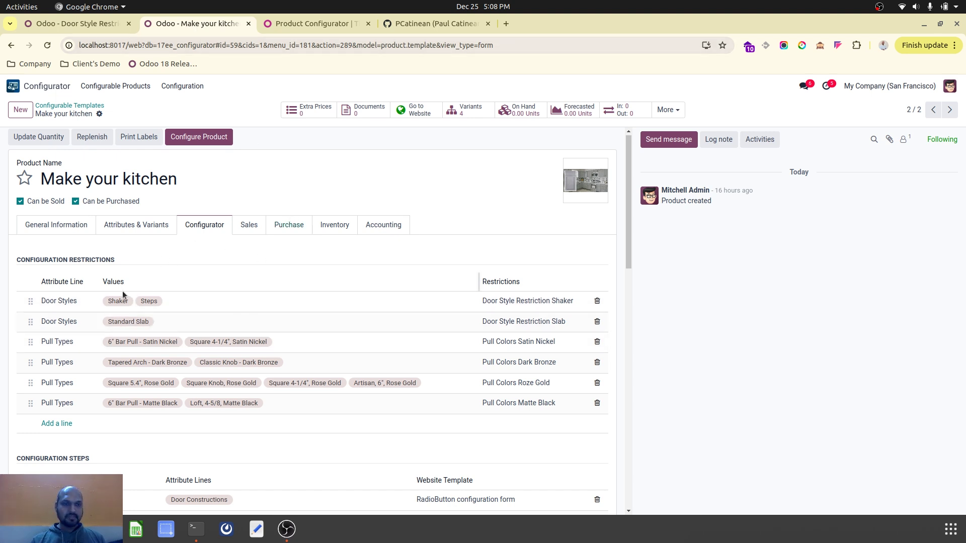
pyautogui.click(282, 22)
pyautogui.click(187, 25)
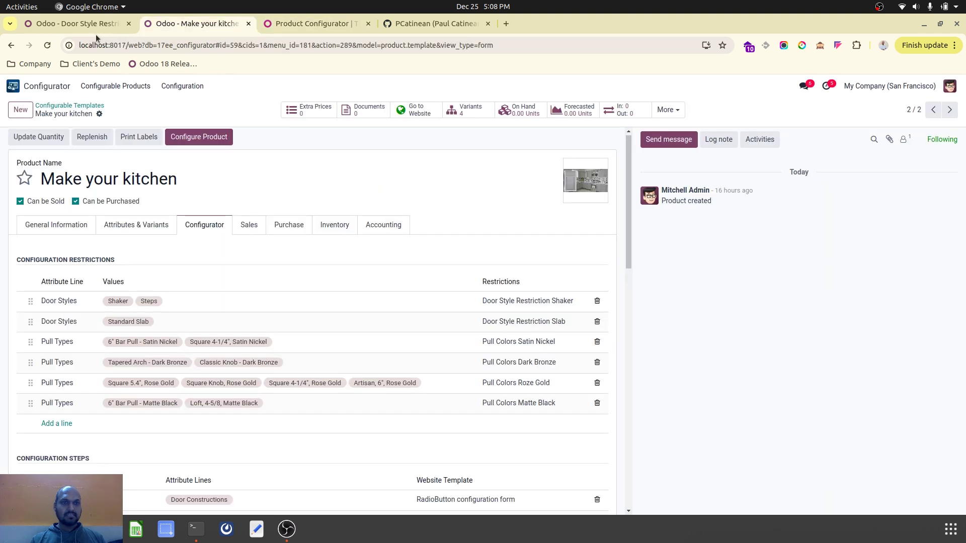
pyautogui.click(95, 24)
pyautogui.click(166, 26)
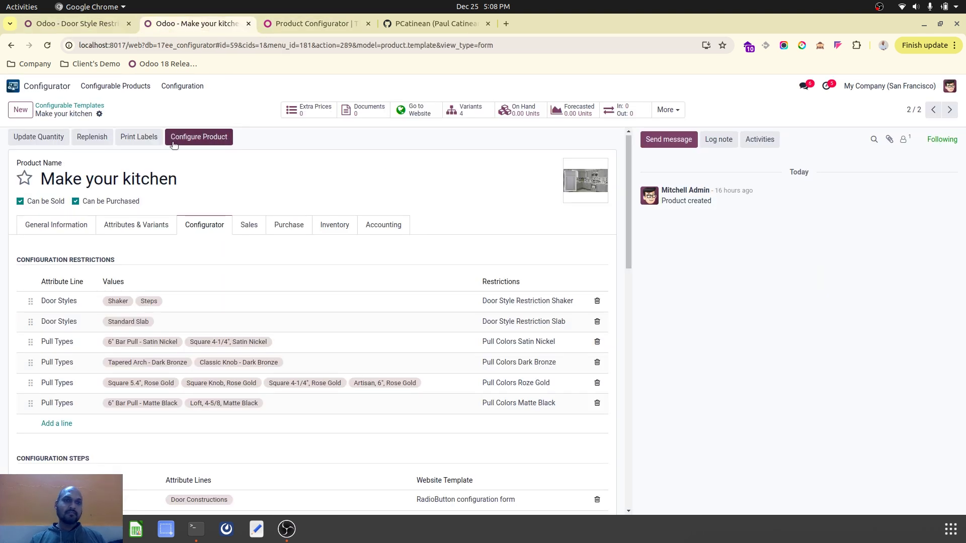
pyautogui.click(199, 137)
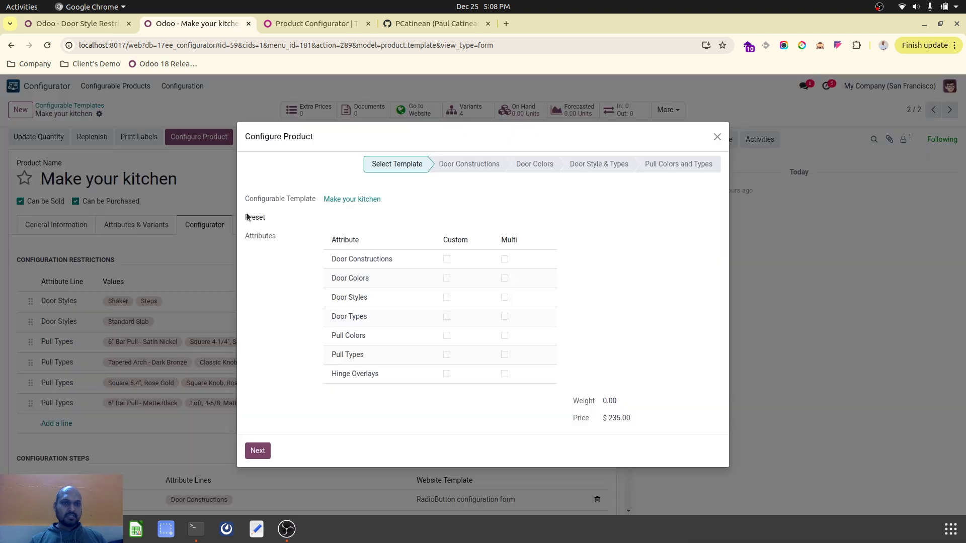
# Reset the kitchen configuration and advance to the empty Door Constructions step at $0.00.
pyautogui.scroll(-3, 418, 296)
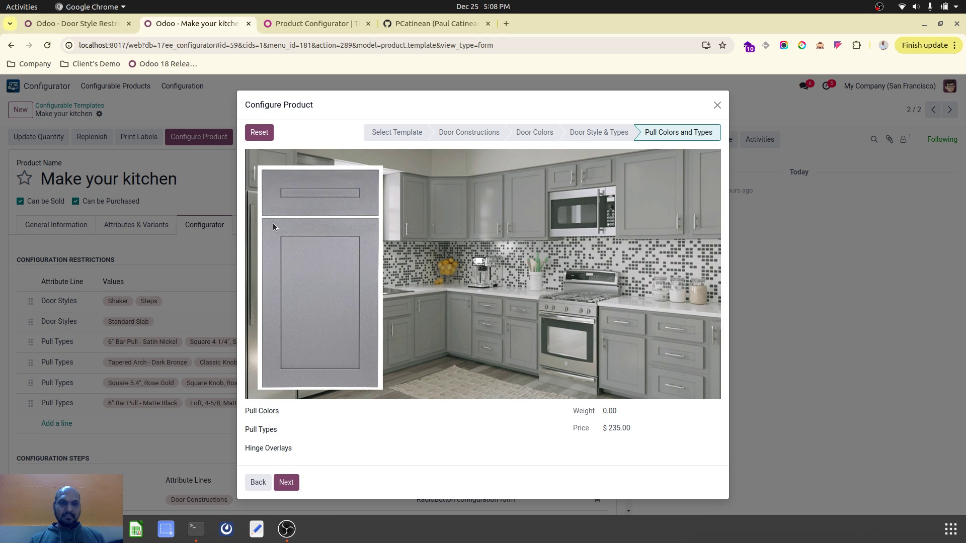
pyautogui.click(260, 133)
pyautogui.click(336, 326)
pyautogui.scroll(-4, 349, 385)
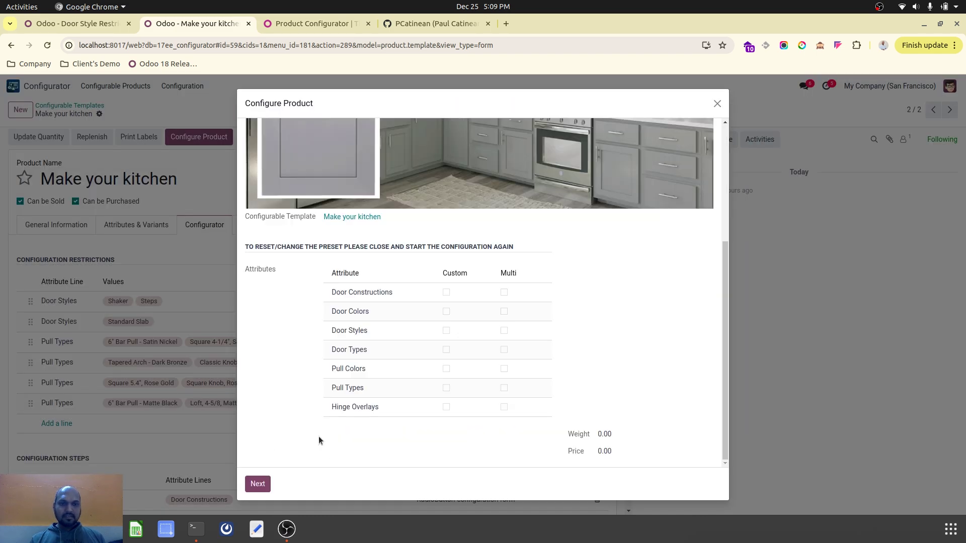
pyautogui.click(258, 483)
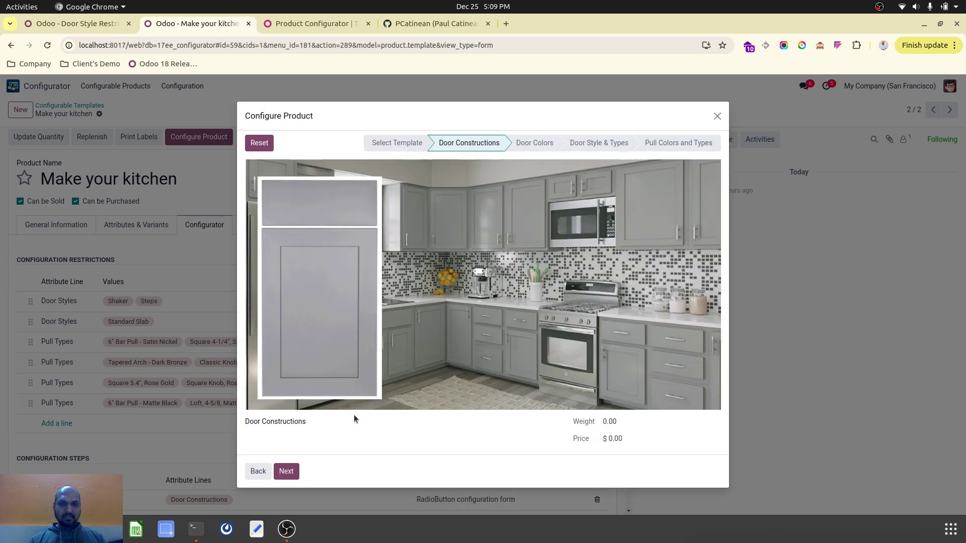
# Try Shaker and Slab, then settle on Fusion as the door construction.
pyautogui.click(354, 421)
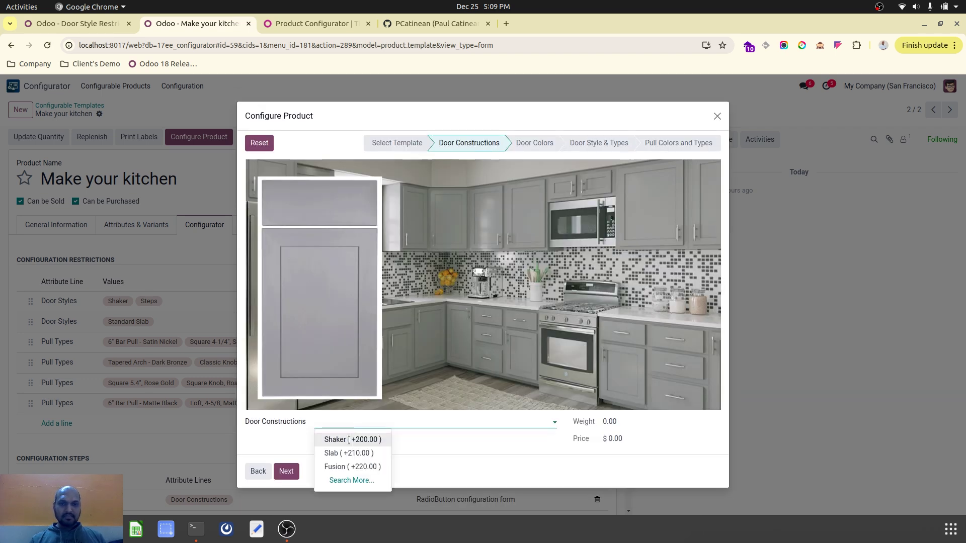
pyautogui.click(359, 439)
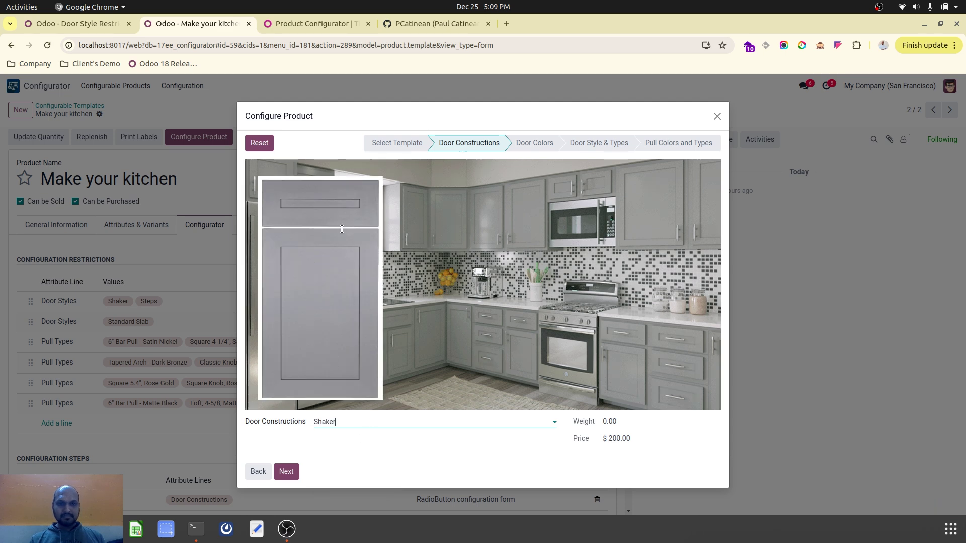
pyautogui.click(378, 418)
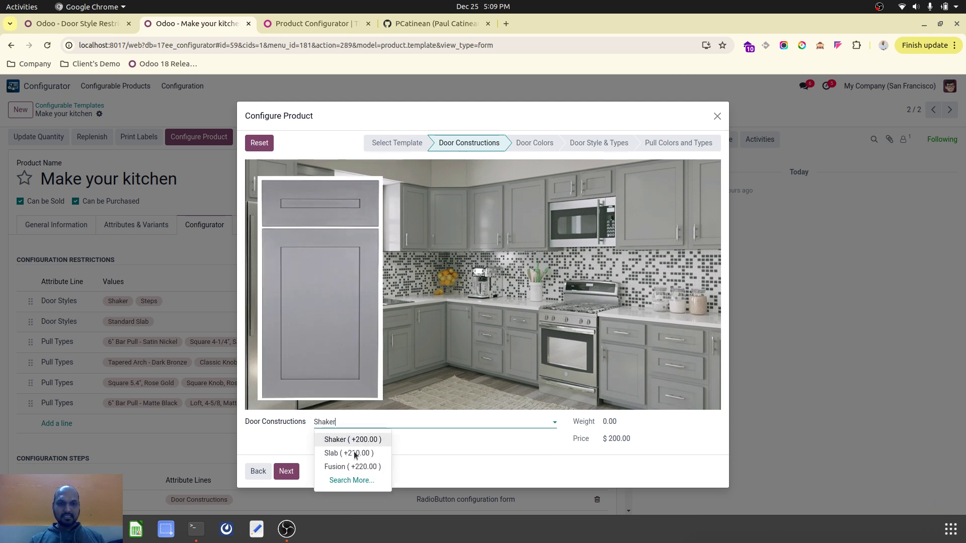
pyautogui.click(354, 453)
pyautogui.click(370, 423)
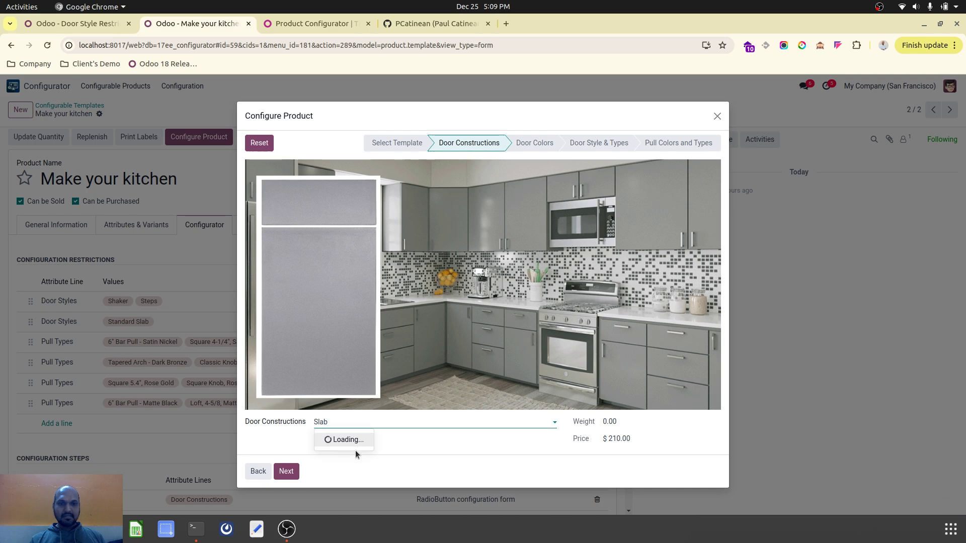
pyautogui.click(362, 466)
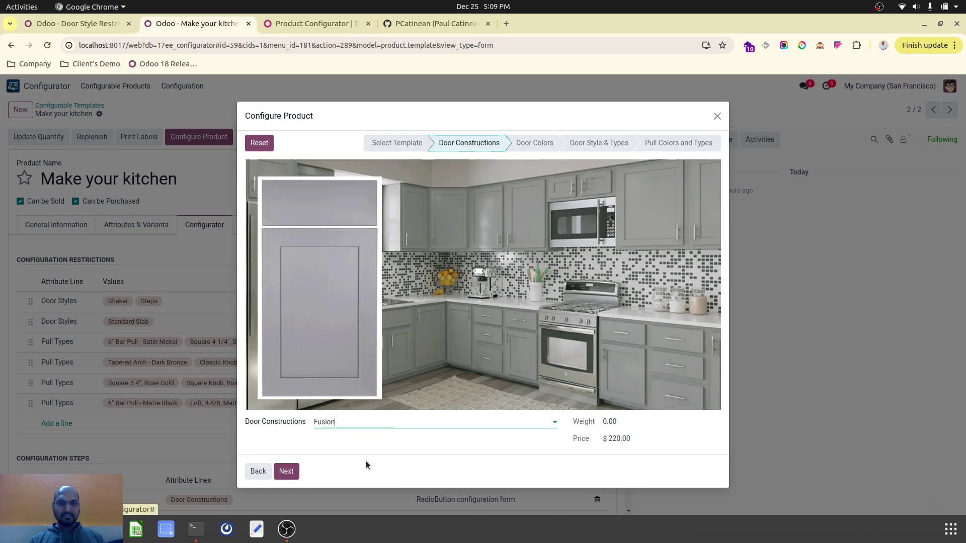
pyautogui.click(287, 471)
# Pick Flour as the door colour ($230.00), check the allowed door styles, then request a reset.
pyautogui.click(348, 424)
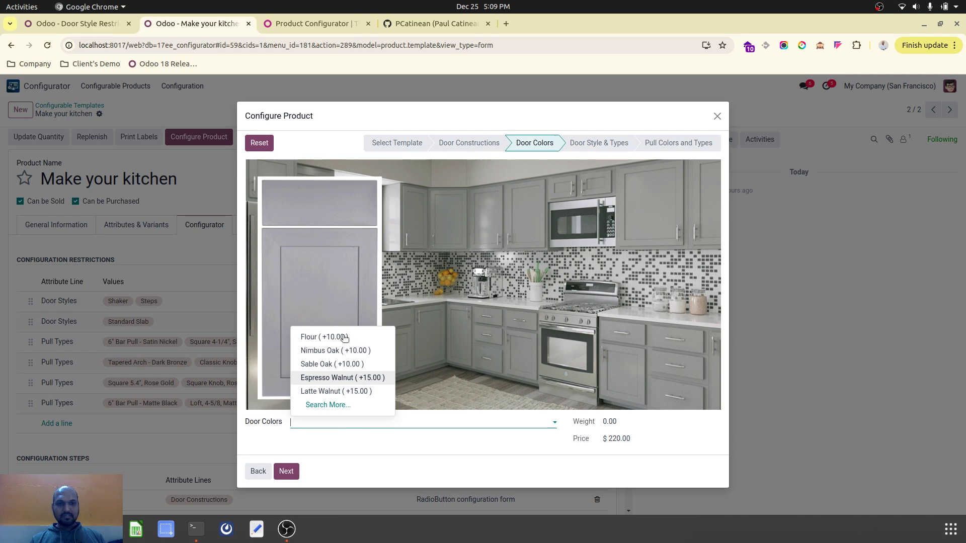
pyautogui.click(342, 340)
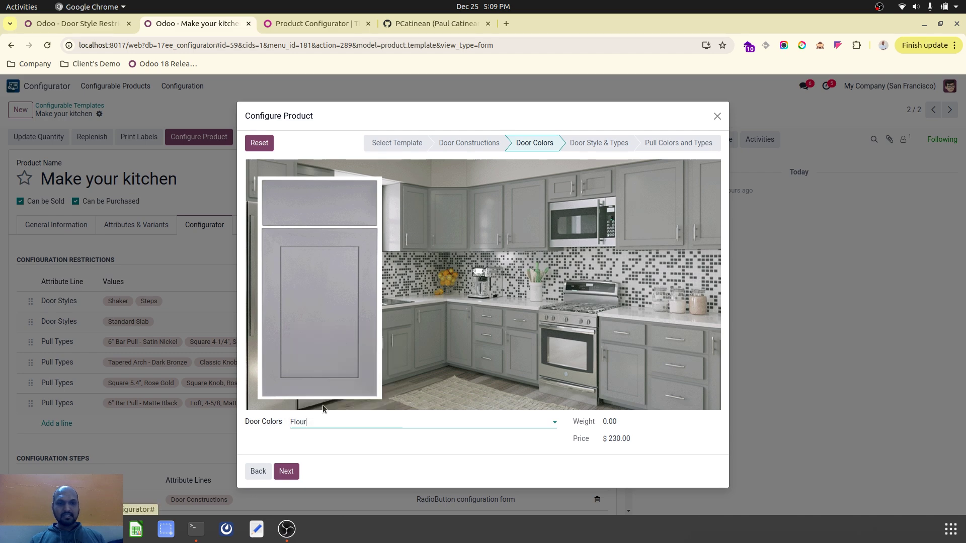
pyautogui.click(292, 469)
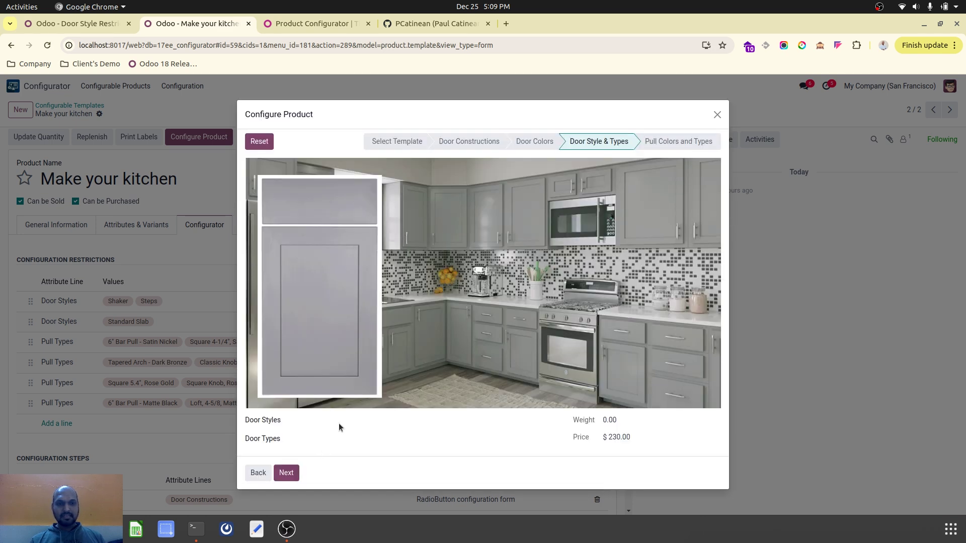
pyautogui.click(346, 418)
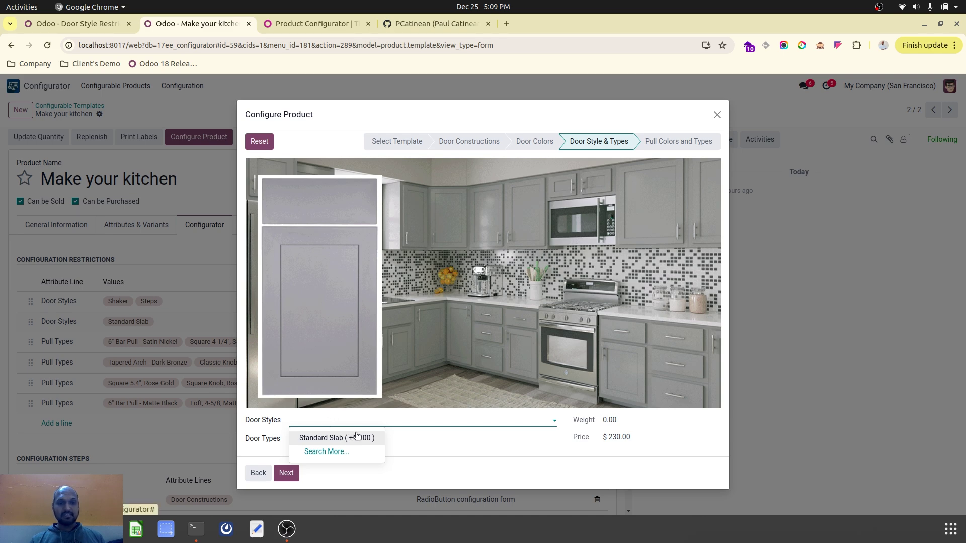
pyautogui.click(354, 420)
pyautogui.click(260, 141)
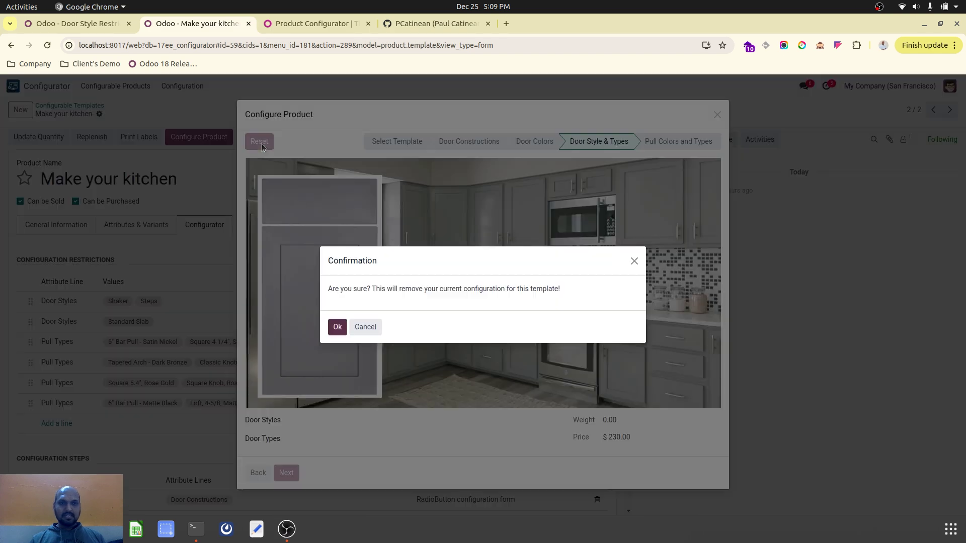
# Confirm the reset and choose Fusion as the door construction.
pyautogui.click(337, 328)
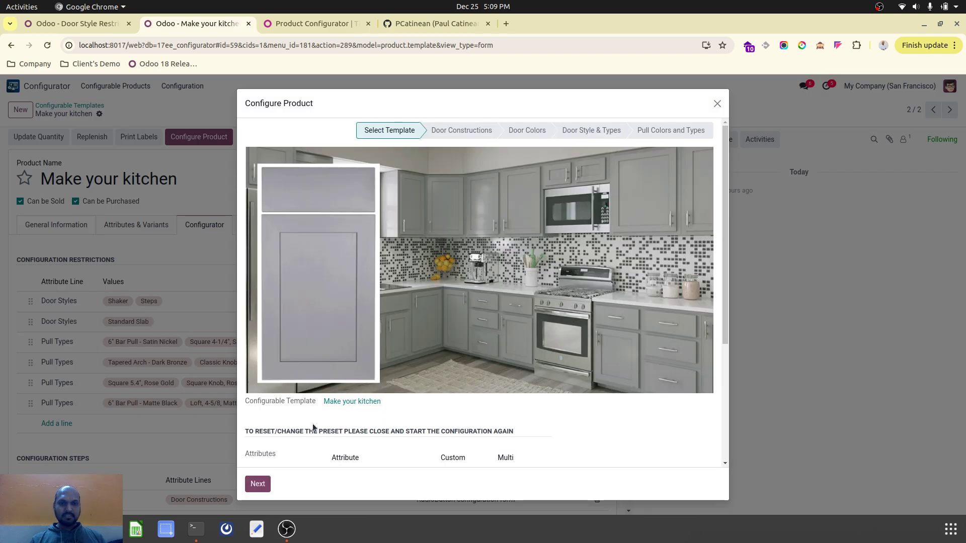
pyautogui.scroll(-4, 312, 425)
pyautogui.click(258, 484)
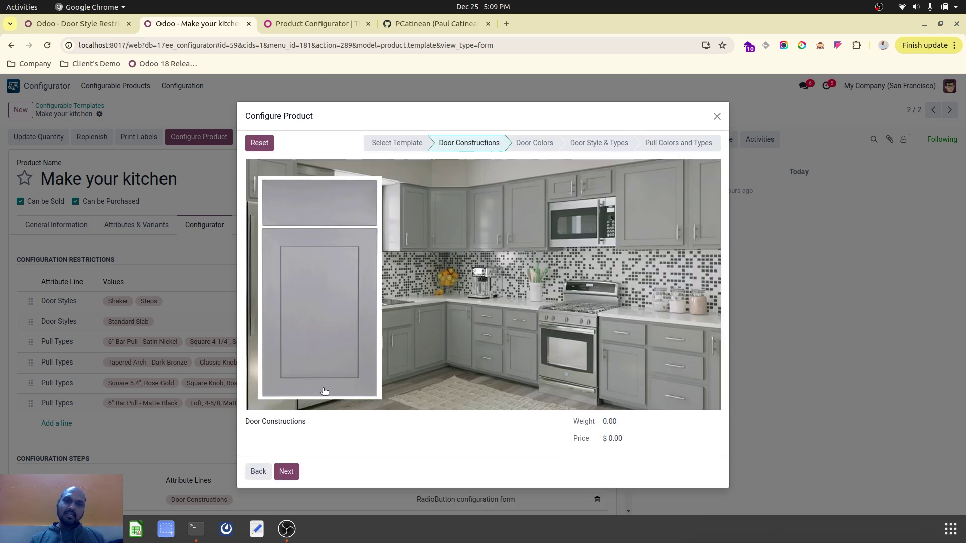
pyautogui.click(349, 424)
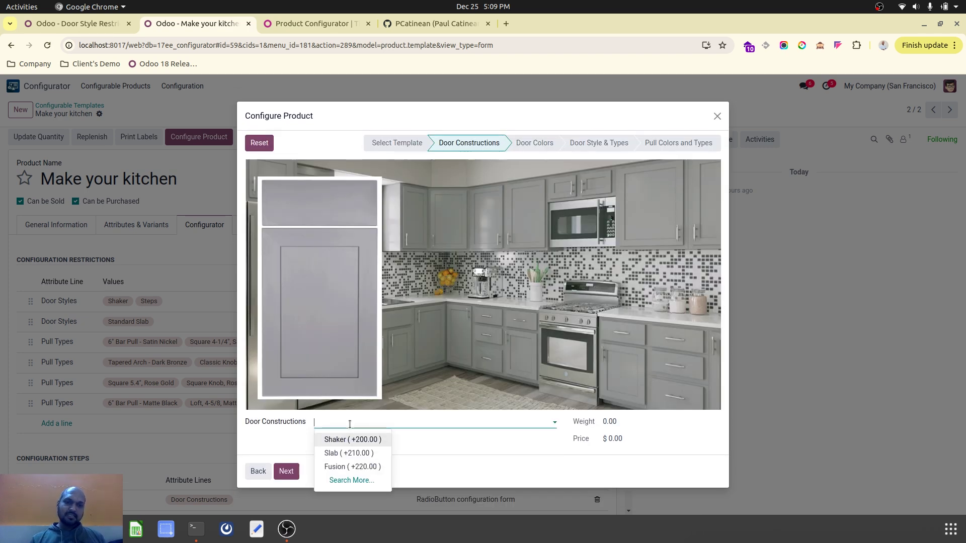
pyautogui.click(355, 467)
pyautogui.click(285, 471)
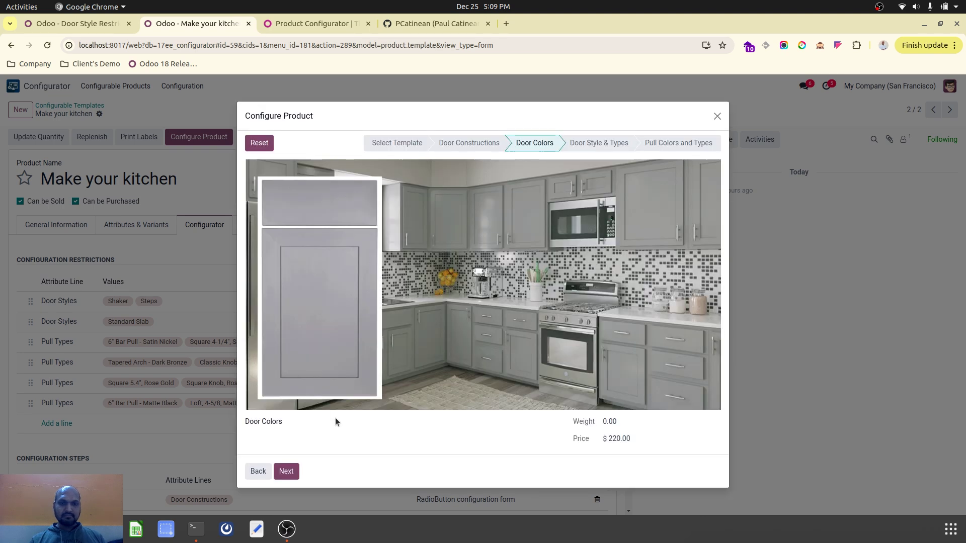
# Choose Latte Walnut doors in Standard Slab style ($245.00), then discard the configuration again.
pyautogui.click(335, 421)
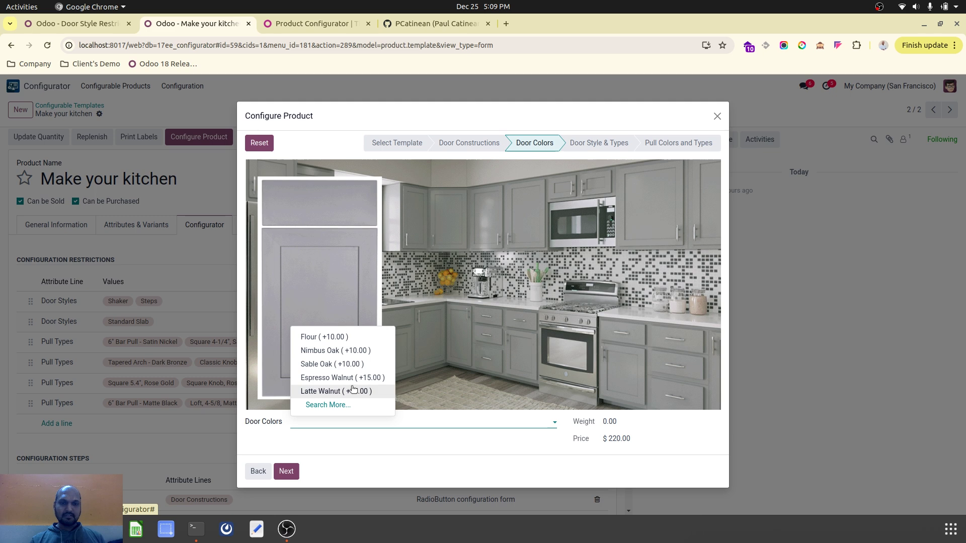
pyautogui.click(354, 390)
pyautogui.click(285, 470)
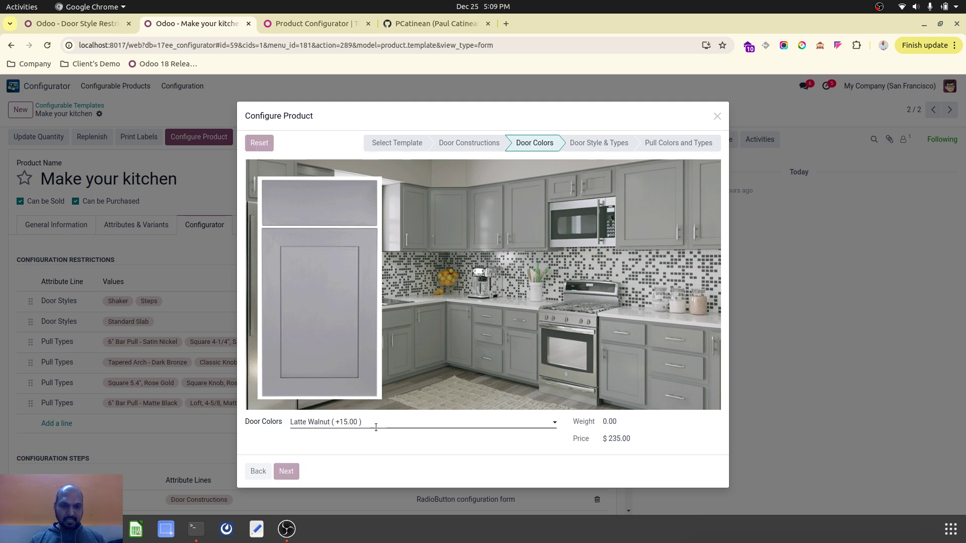
pyautogui.click(329, 418)
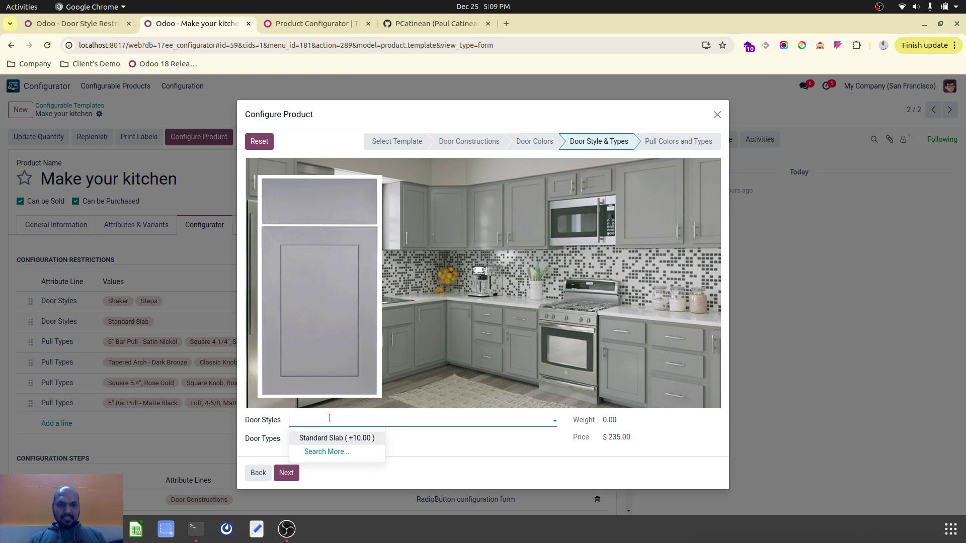
pyautogui.click(344, 439)
pyautogui.click(325, 441)
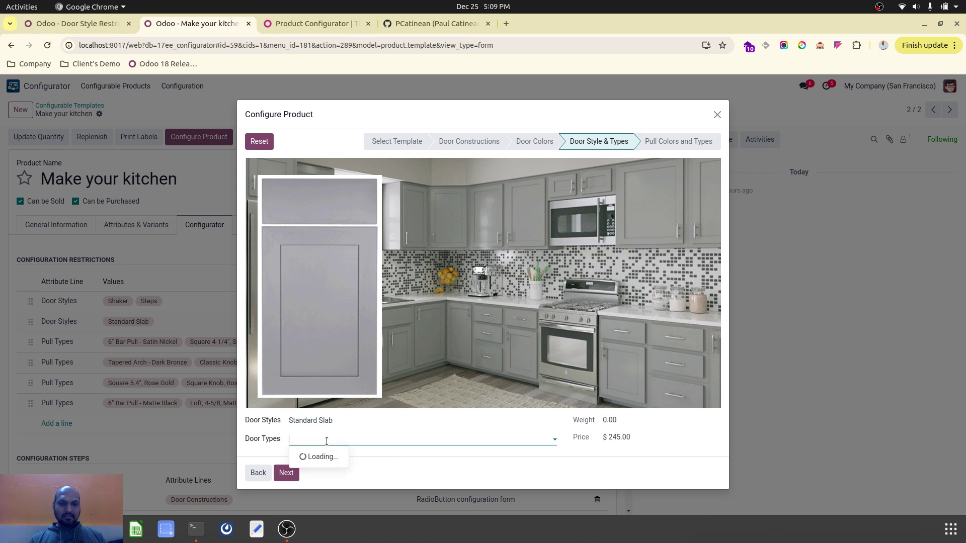
pyautogui.click(326, 441)
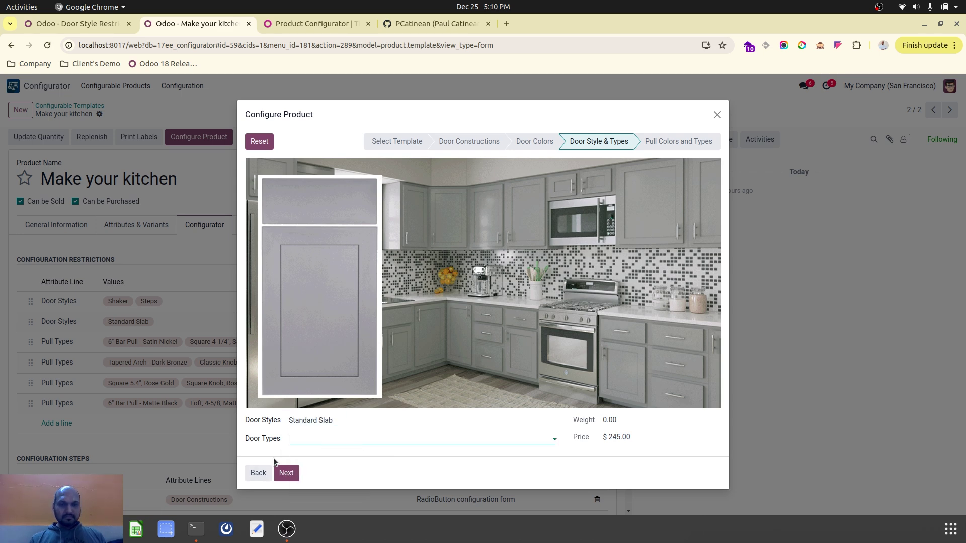
pyautogui.click(258, 143)
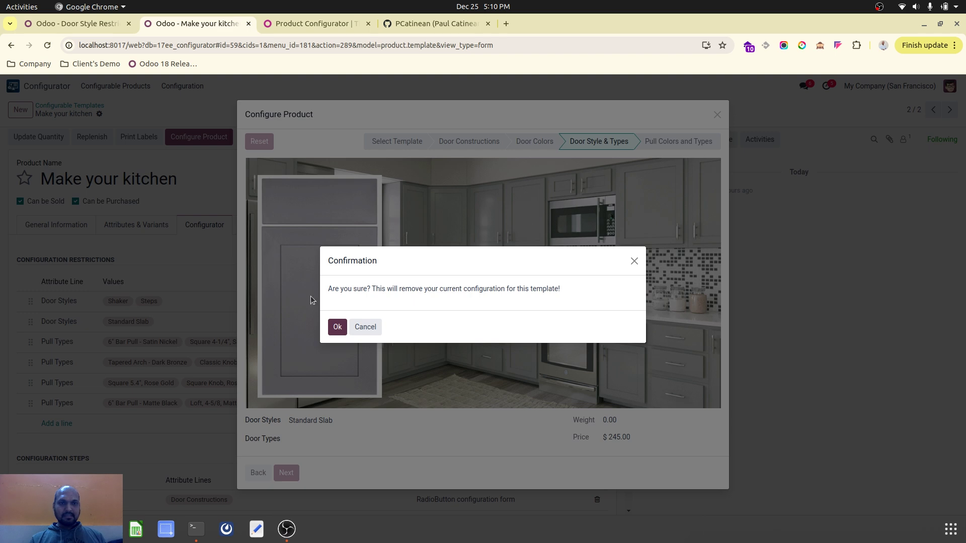
pyautogui.click(336, 326)
# Pick Shaker door construction and Espresso Walnut door colour.
pyautogui.scroll(-4, 288, 435)
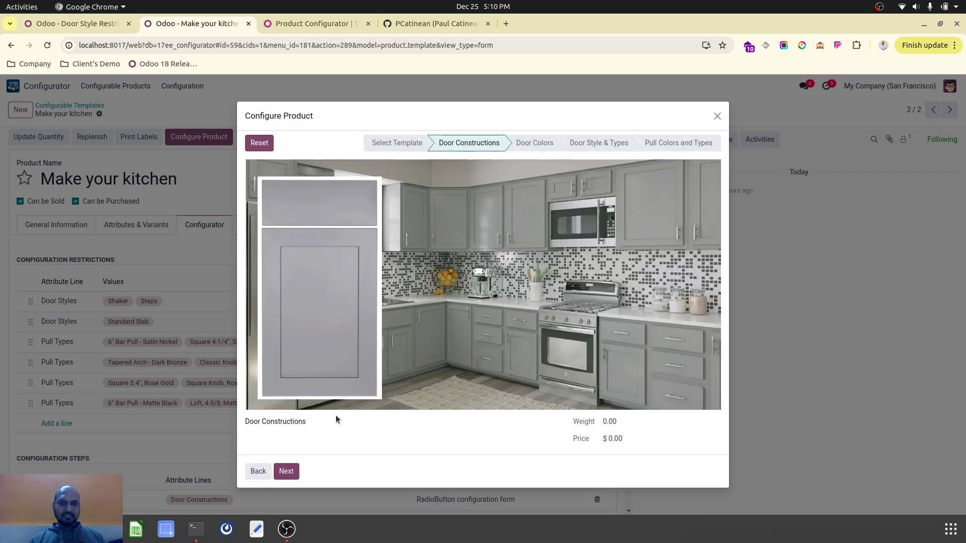
pyautogui.click(348, 422)
pyautogui.click(348, 440)
pyautogui.click(289, 474)
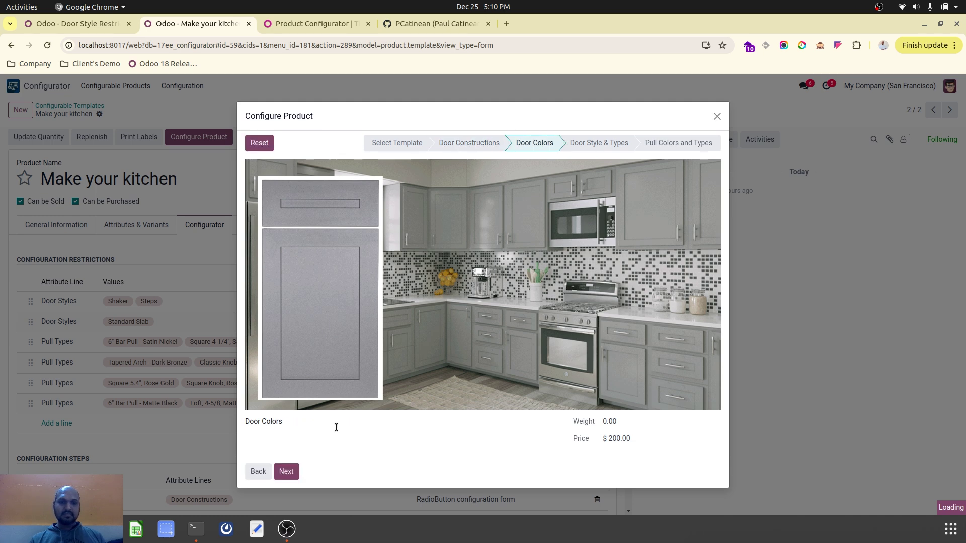
pyautogui.click(334, 424)
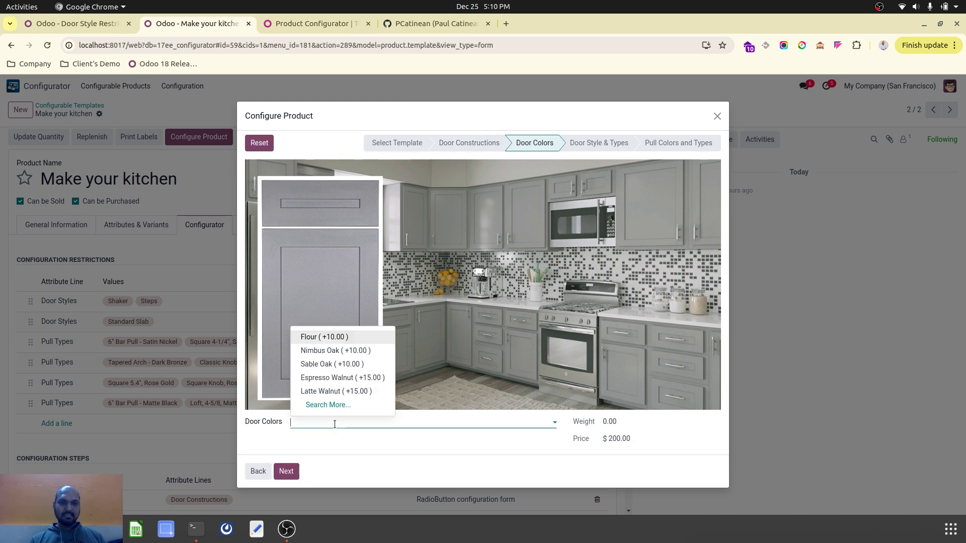
pyautogui.click(334, 379)
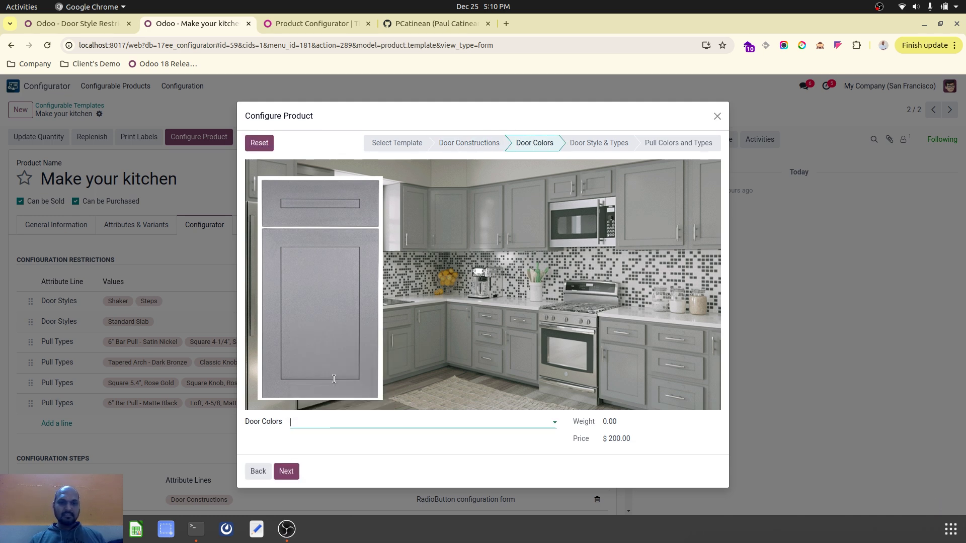
pyautogui.click(288, 474)
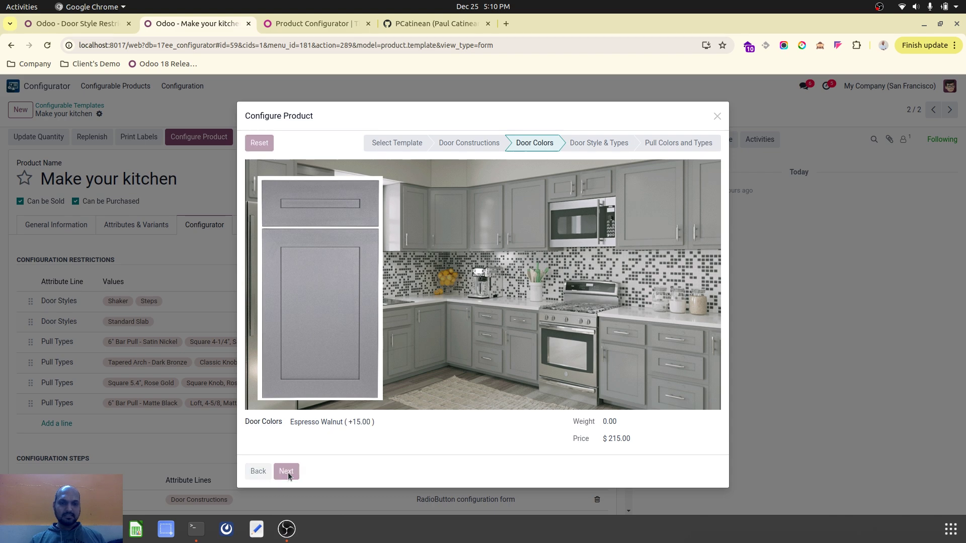
# Choose Shaker door style and Frame door type, reaching the pull step at $265.00.
pyautogui.click(334, 419)
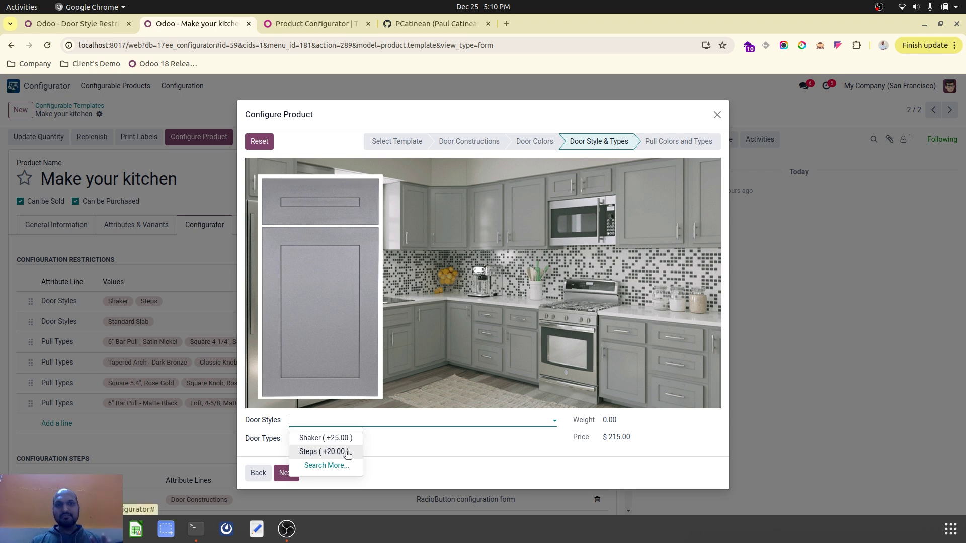
pyautogui.click(336, 439)
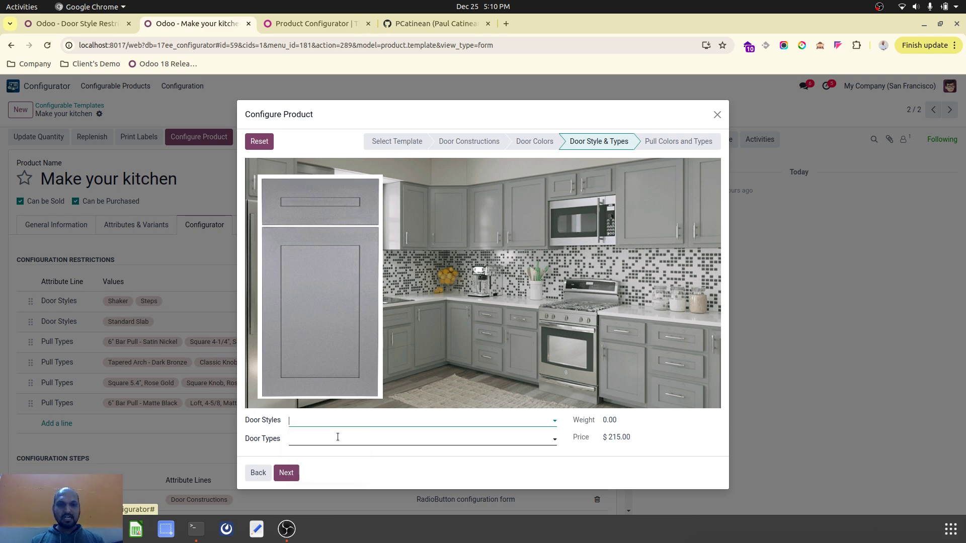
pyautogui.click(318, 439)
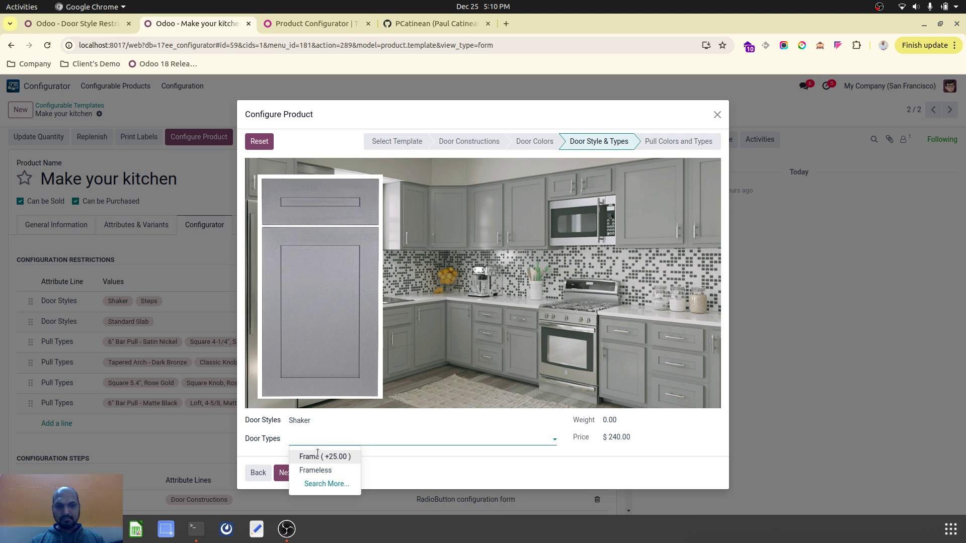
pyautogui.click(321, 457)
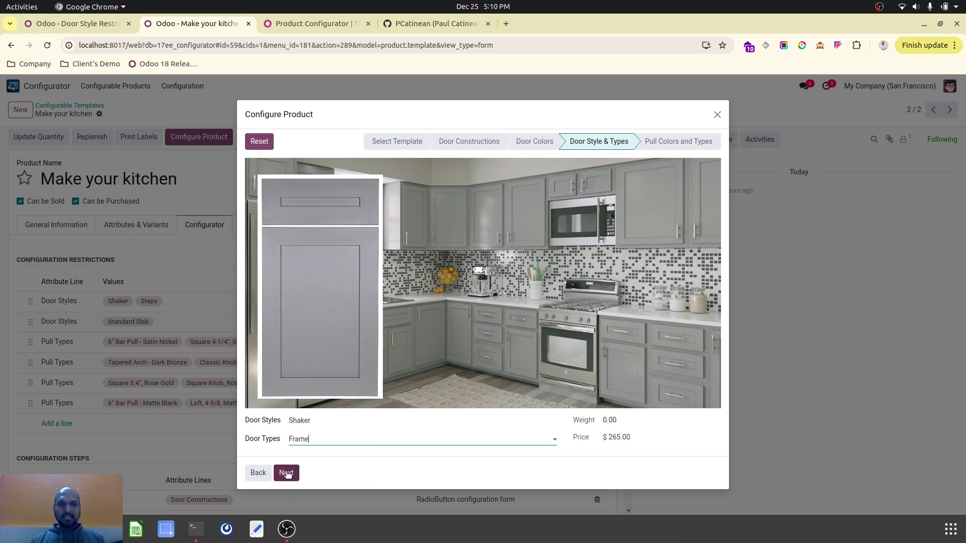
pyautogui.click(285, 474)
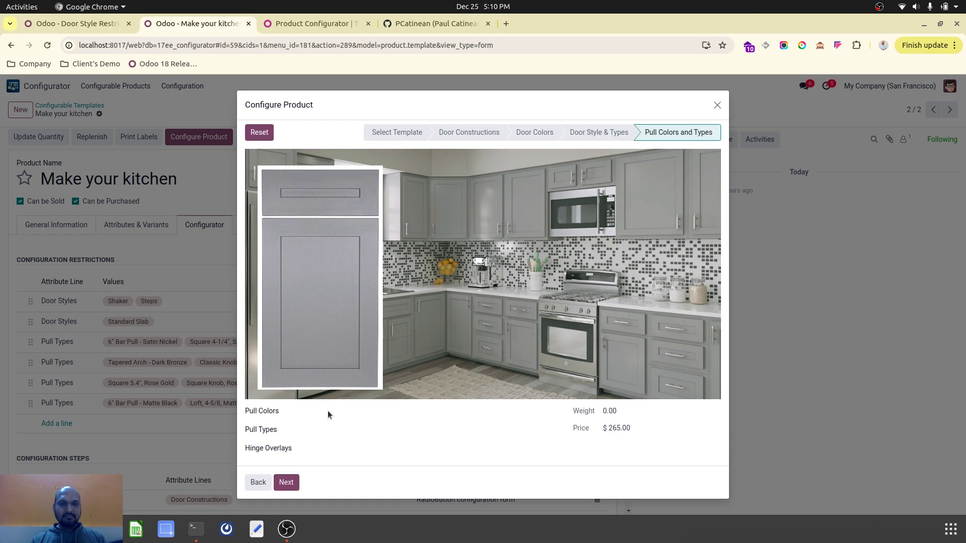
# Try Satin Nickel as the pull colour and browse its matching pull types.
pyautogui.click(338, 410)
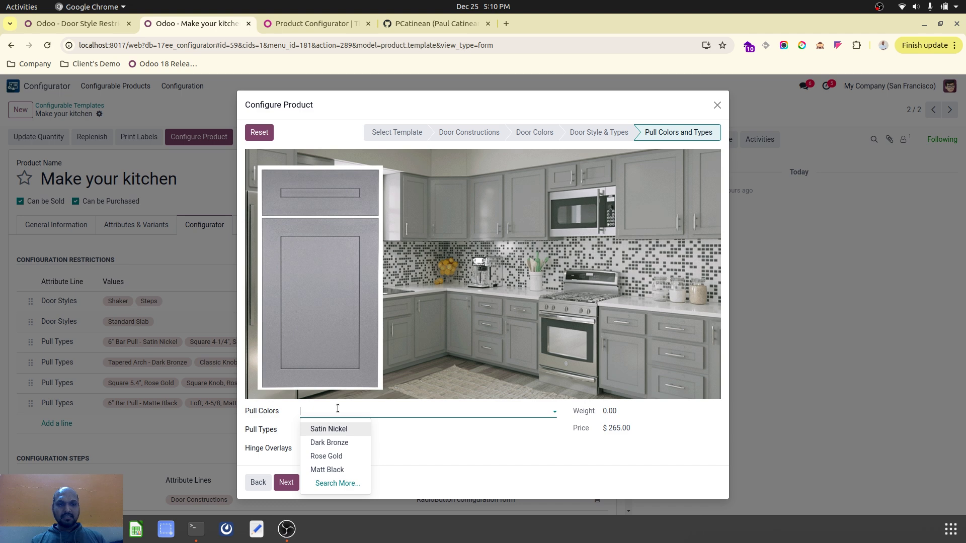
pyautogui.click(338, 428)
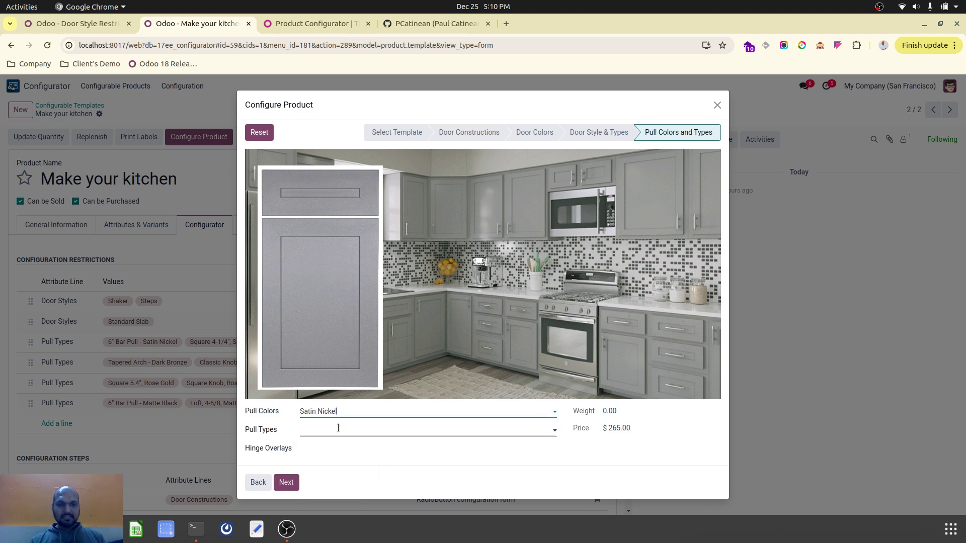
pyautogui.click(341, 430)
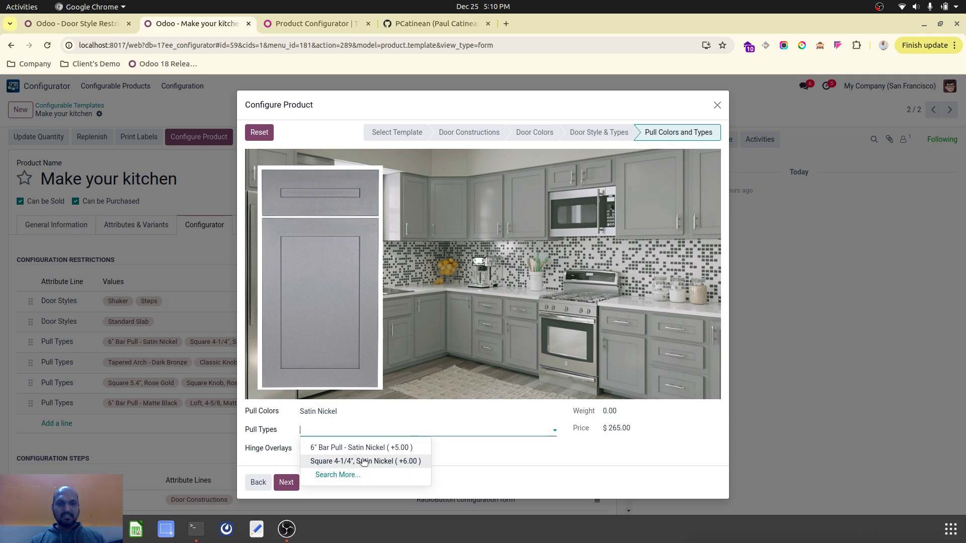
pyautogui.click(371, 477)
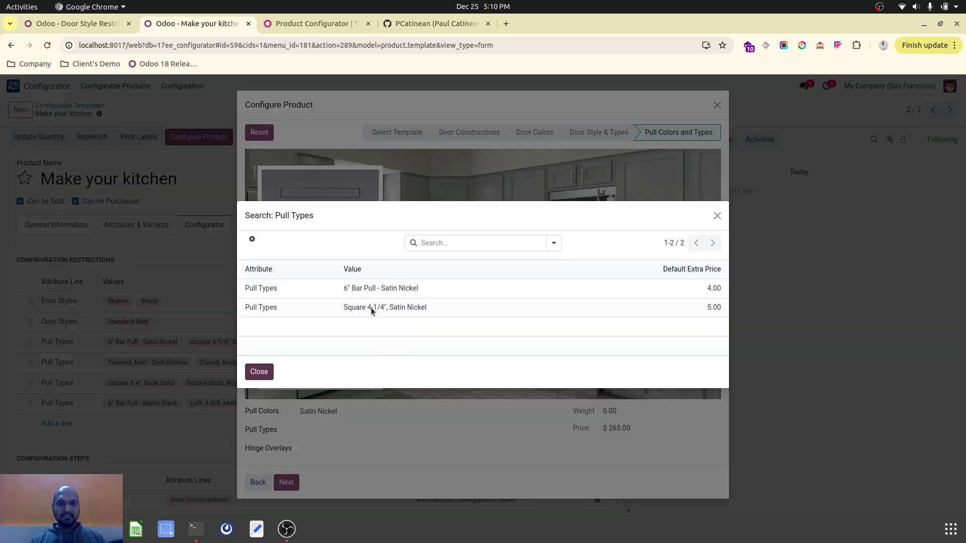
pyautogui.click(259, 372)
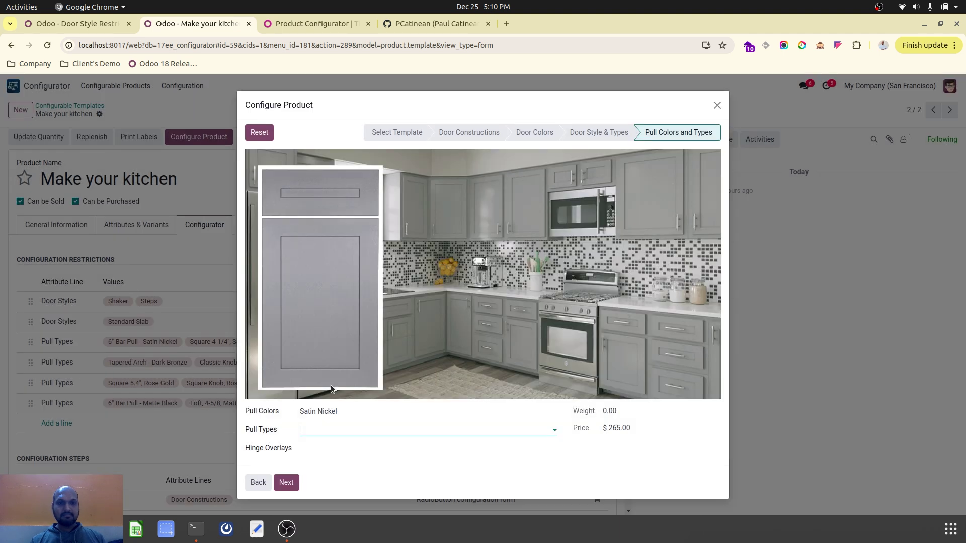
# Compare pull types for Dark Bronze, Rose Gold and Matt Black, settling on Matt Black.
pyautogui.click(348, 414)
pyautogui.click(346, 442)
pyautogui.click(335, 429)
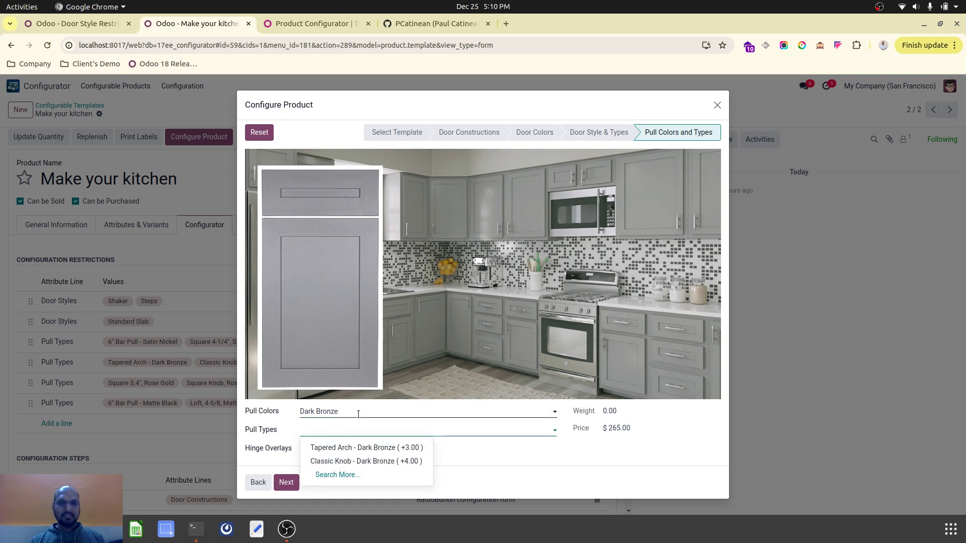
pyautogui.click(358, 413)
pyautogui.click(345, 456)
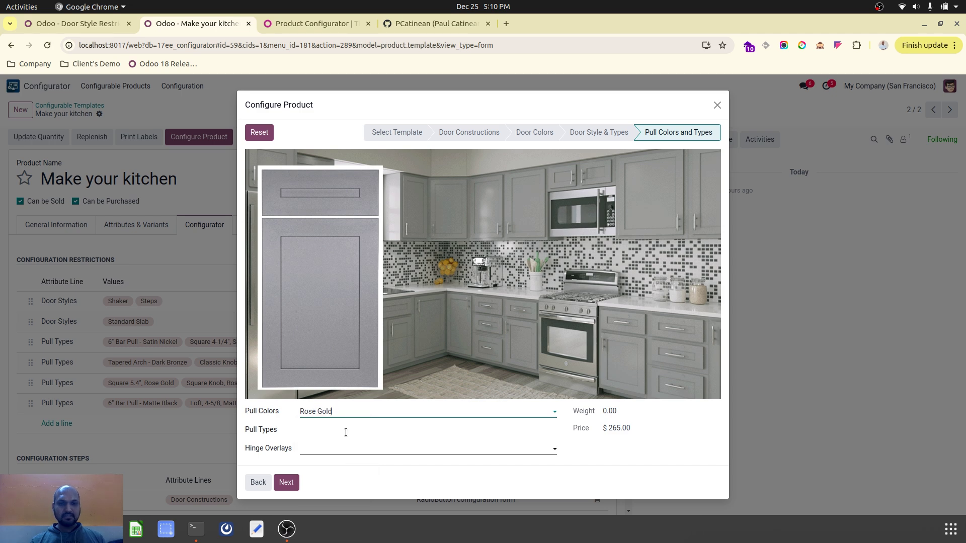
pyautogui.click(345, 431)
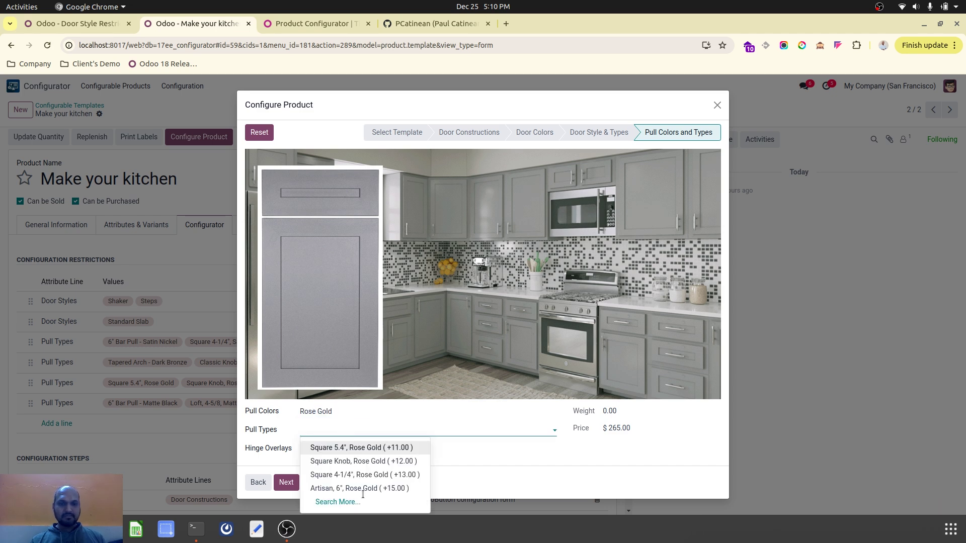
pyautogui.click(346, 412)
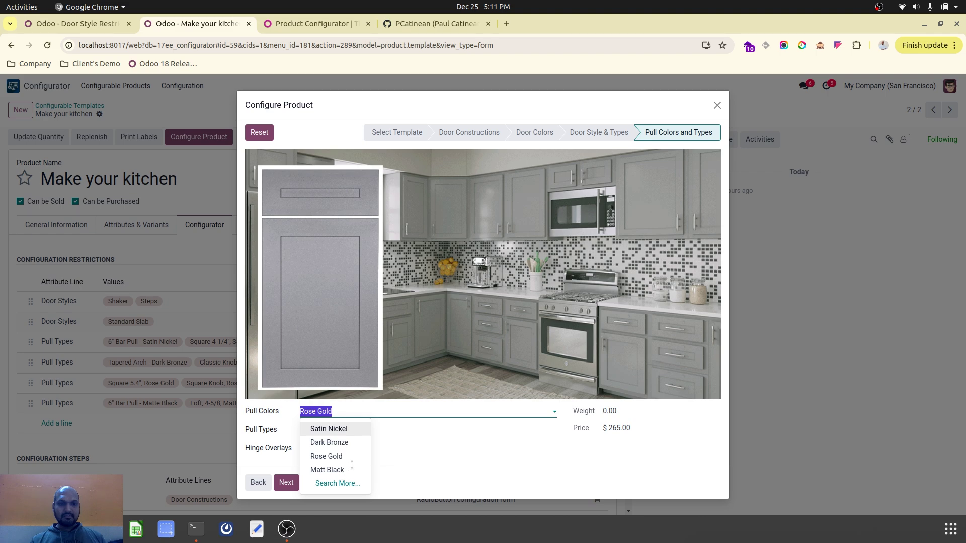
pyautogui.click(351, 466)
pyautogui.click(346, 432)
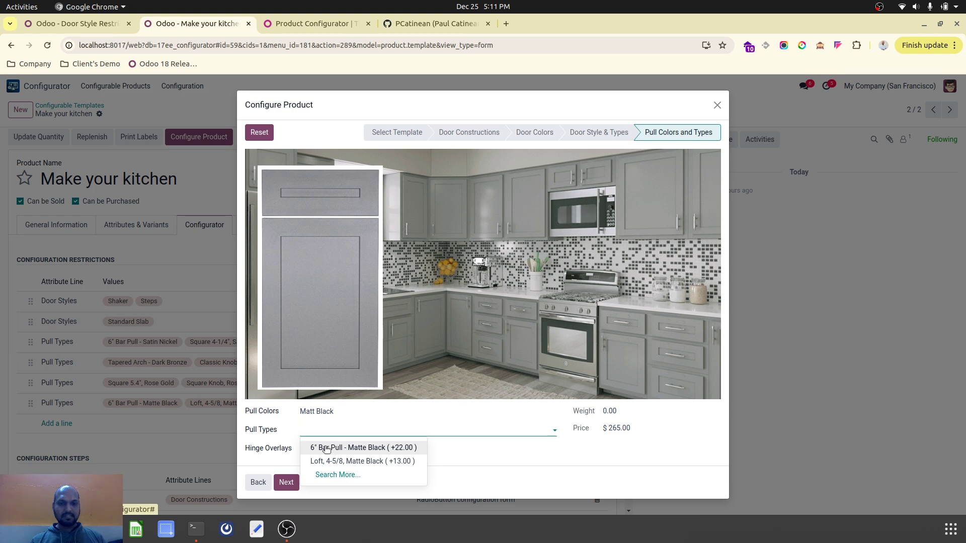
# Choose 6" Bar Pull - Matte Black and a 3/4 hinge overlay, creating the $291.00 variant.
pyautogui.click(327, 448)
pyautogui.click(328, 451)
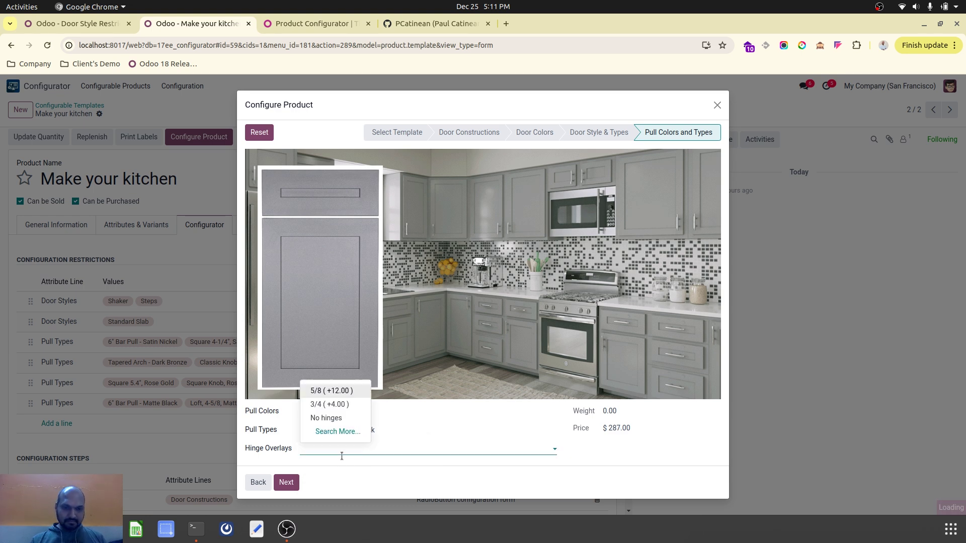
pyautogui.click(339, 404)
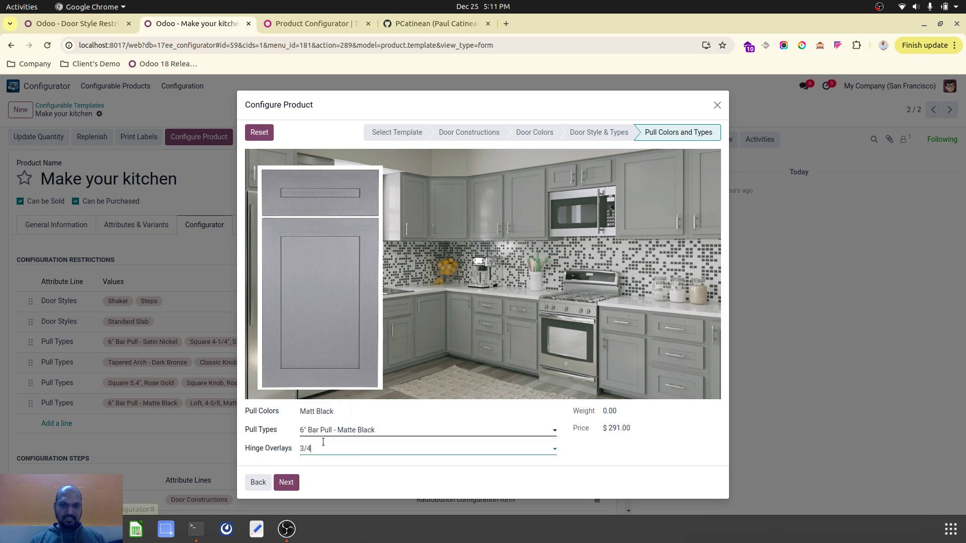
pyautogui.click(291, 486)
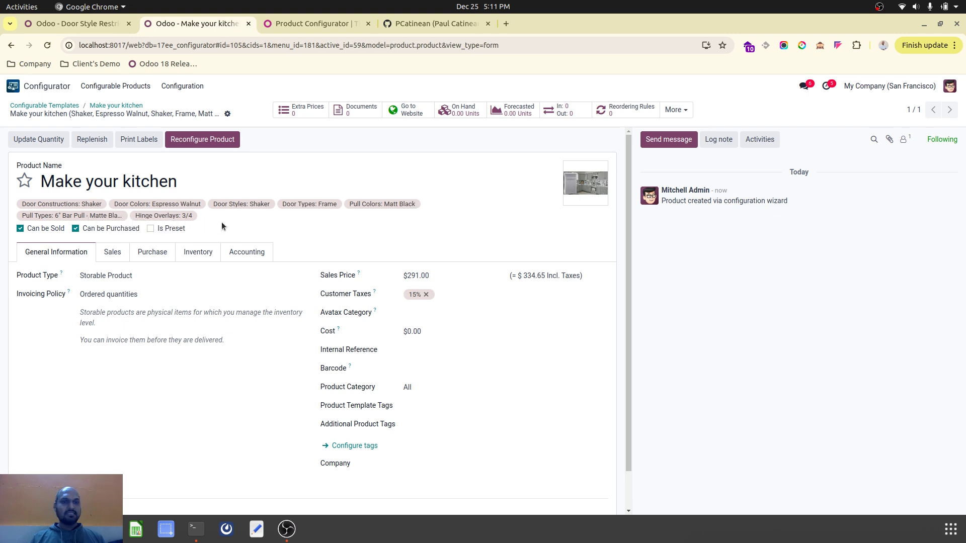
# Check the new kitchen variant's Sales and General Information details, then go to the apps menu.
pyautogui.click(112, 252)
pyautogui.click(78, 253)
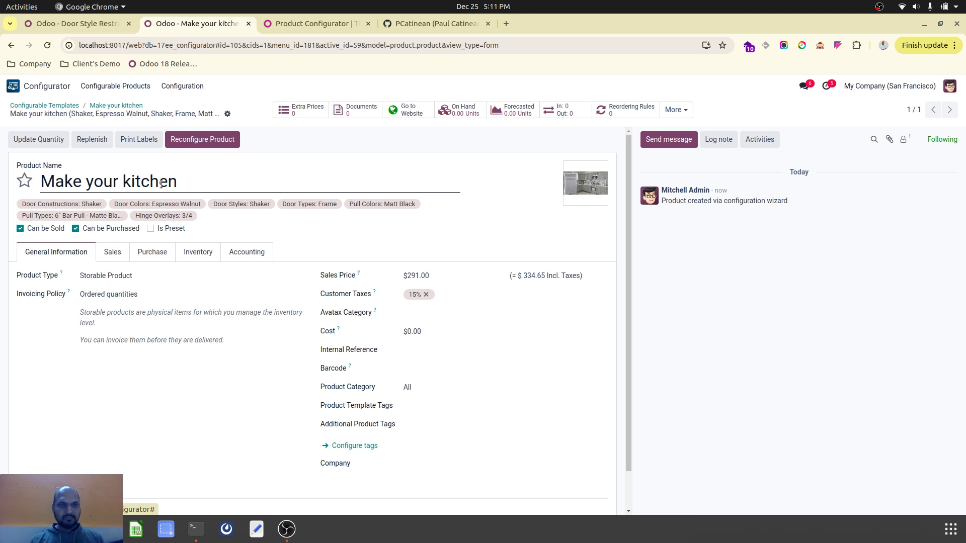
pyautogui.click(13, 86)
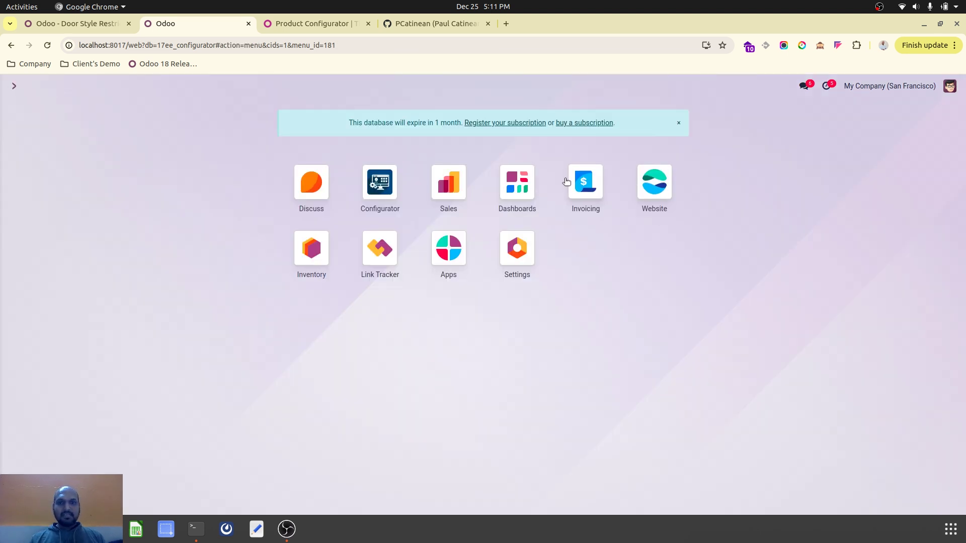
# Open the Make your kitchen product on the website and choose Slab door construction.
pyautogui.click(369, 189)
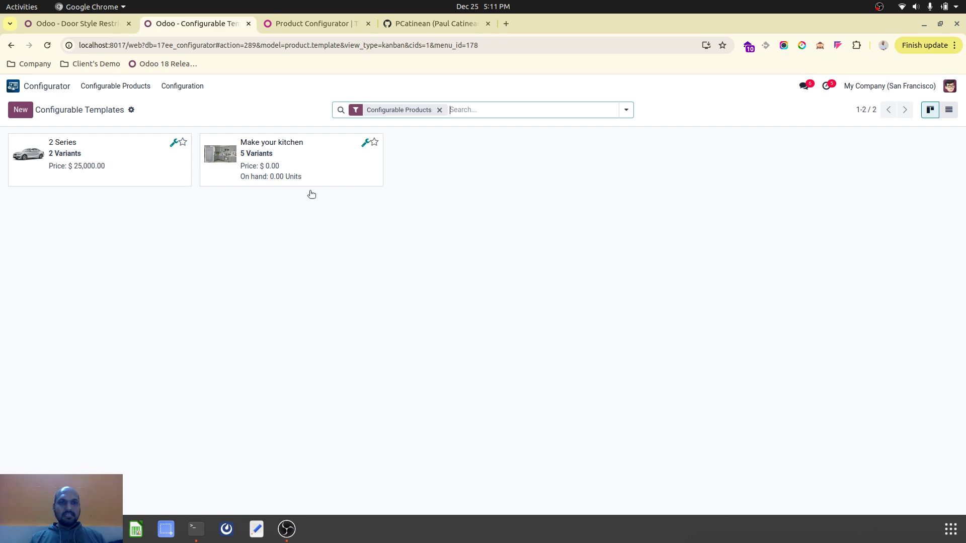
pyautogui.click(373, 184)
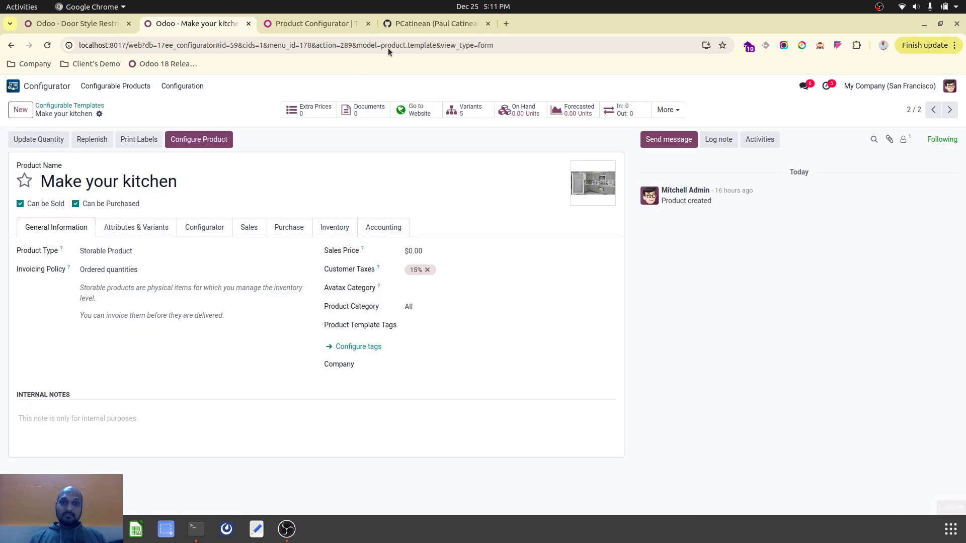
pyautogui.click(416, 112)
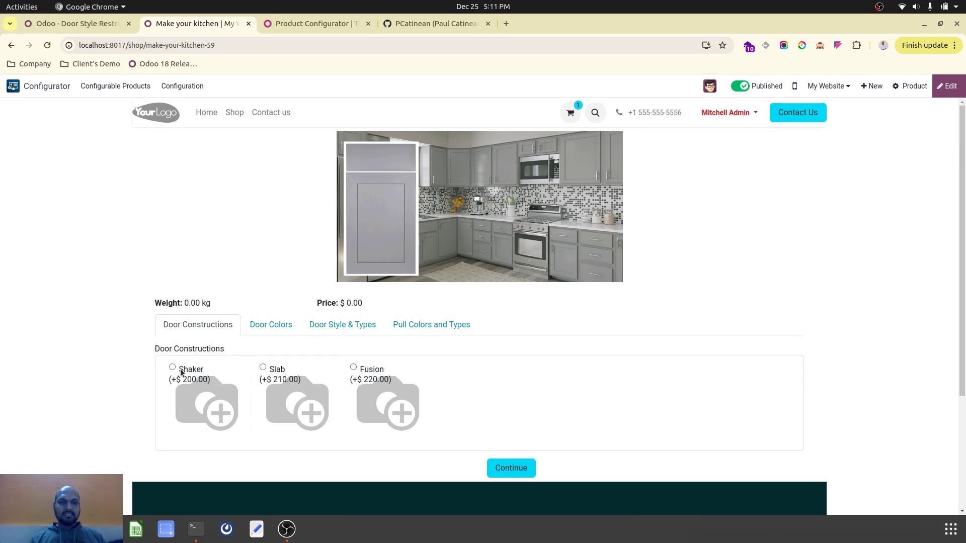
pyautogui.click(171, 369)
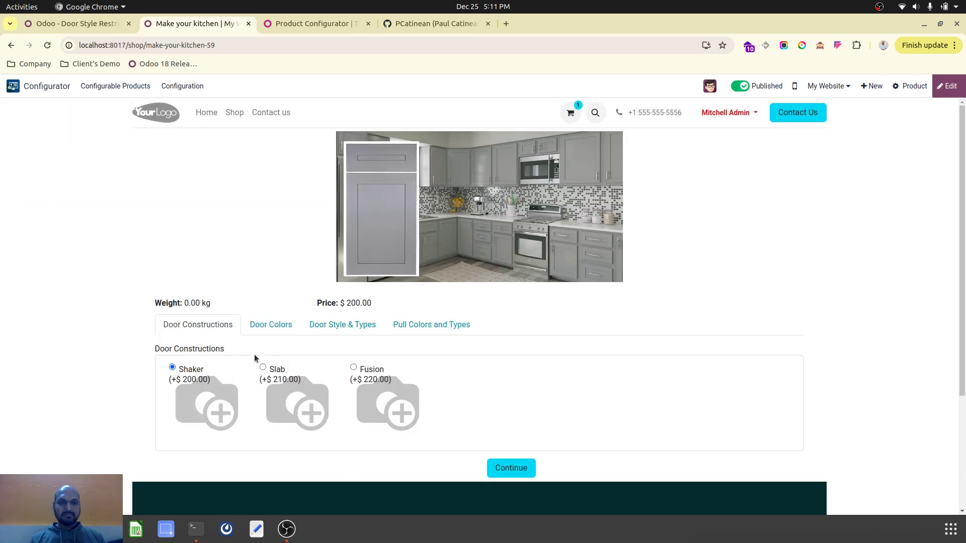
pyautogui.click(263, 368)
pyautogui.click(354, 368)
pyautogui.click(263, 367)
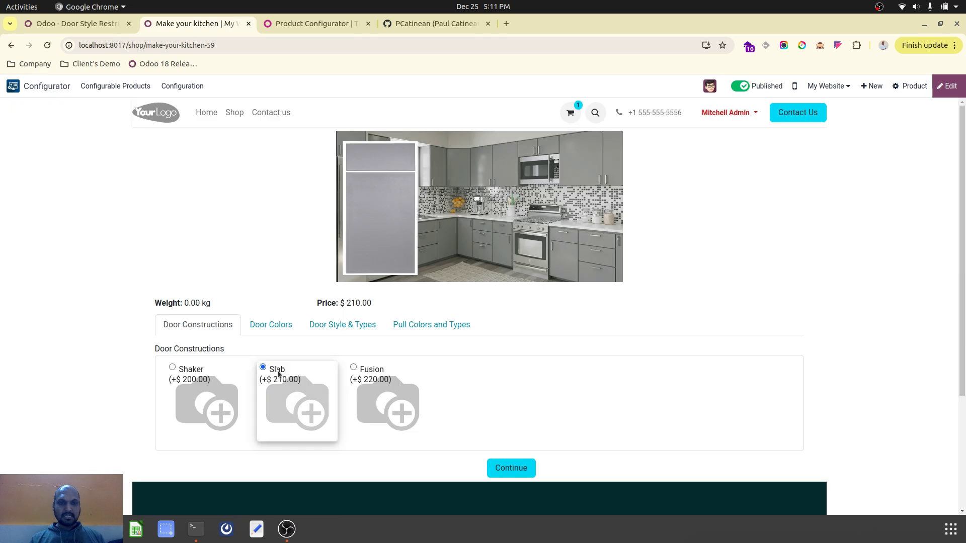
pyautogui.click(506, 473)
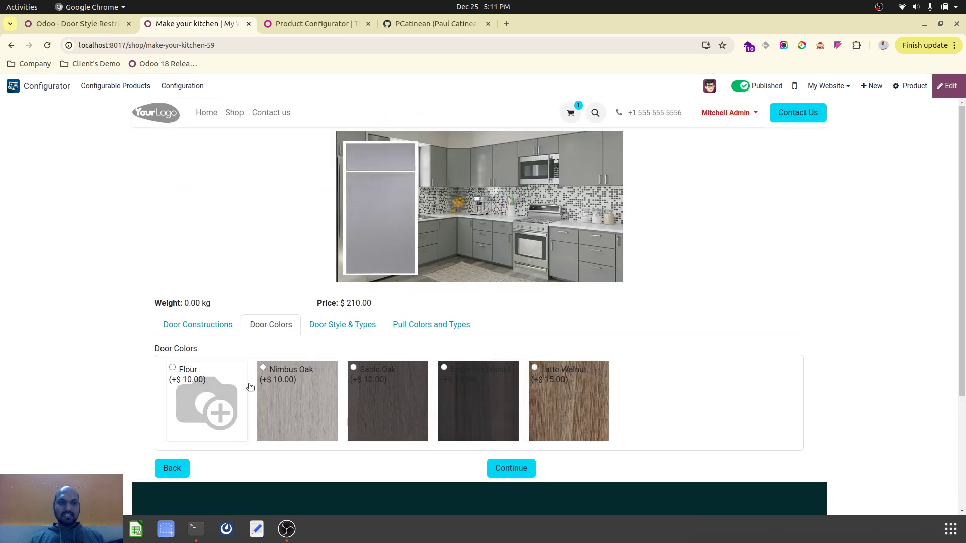
# Choose Espresso Walnut door colour, Standard Slab door style and Frameless door type.
pyautogui.click(450, 373)
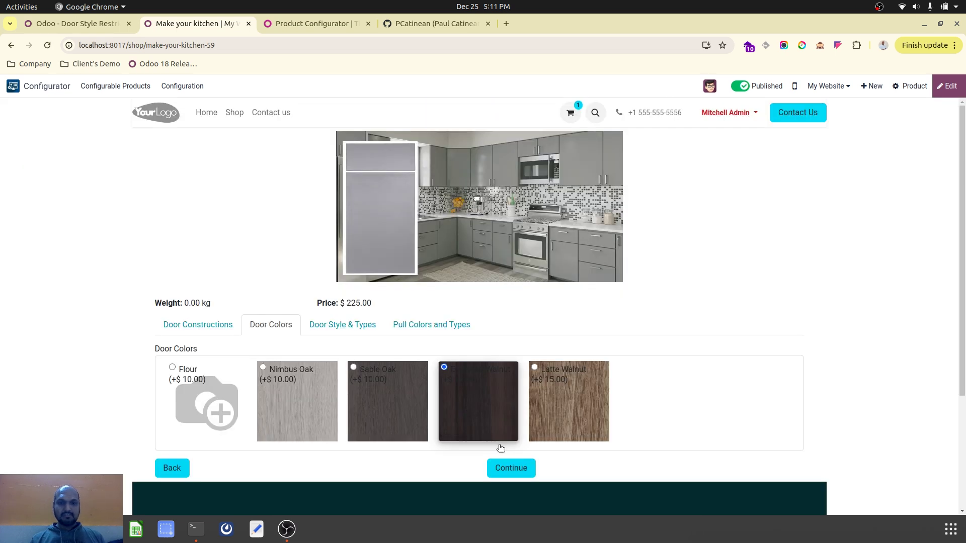
pyautogui.click(511, 467)
pyautogui.click(271, 363)
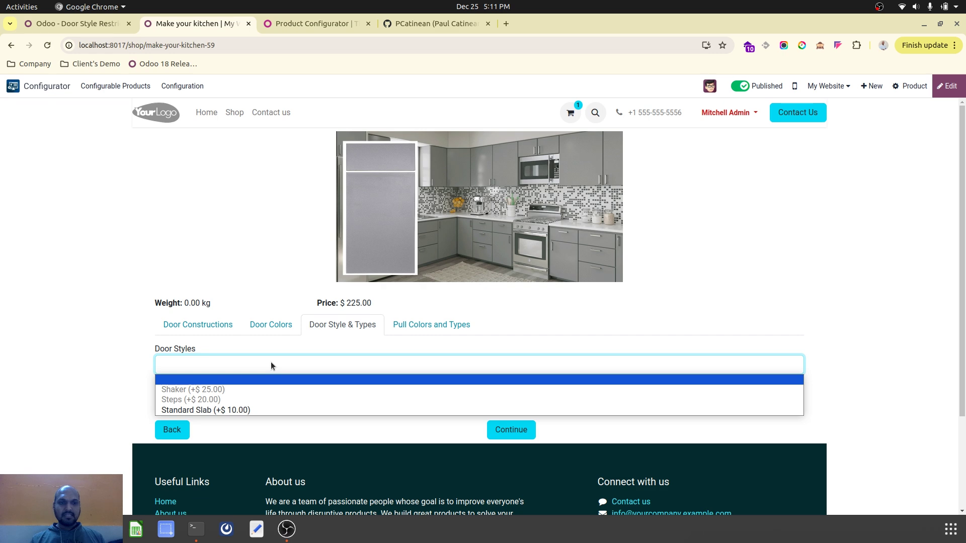
pyautogui.click(256, 409)
pyautogui.click(285, 402)
pyautogui.click(274, 426)
pyautogui.click(292, 406)
pyautogui.click(273, 437)
pyautogui.click(496, 431)
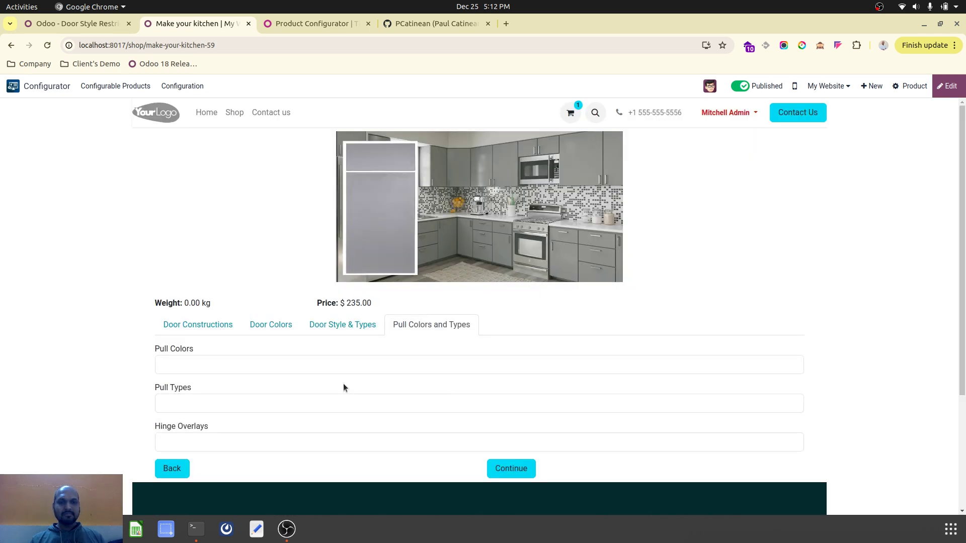
# Pick Rose Gold Square Knob pulls and No hinges, then finish the configuration.
pyautogui.click(276, 365)
pyautogui.click(261, 410)
pyautogui.click(274, 408)
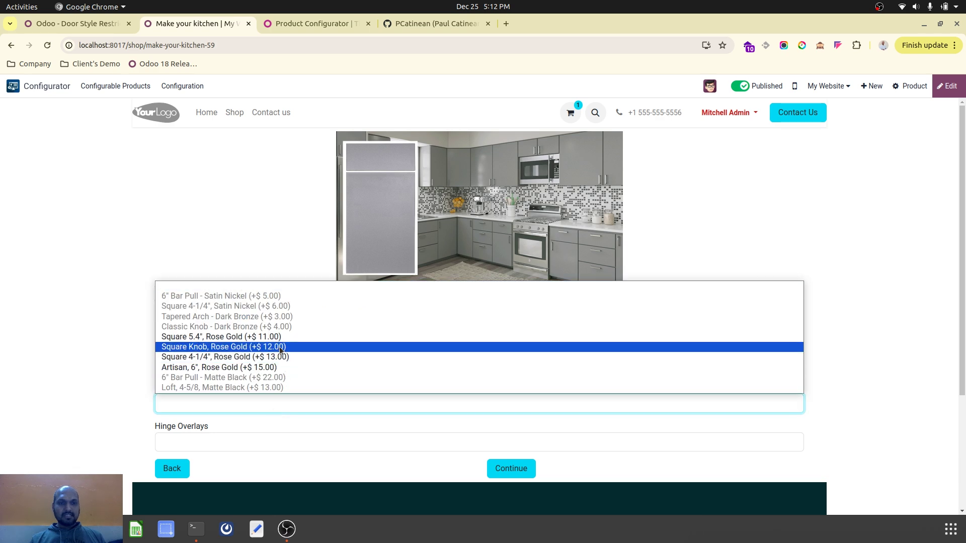
pyautogui.click(293, 344)
pyautogui.click(270, 442)
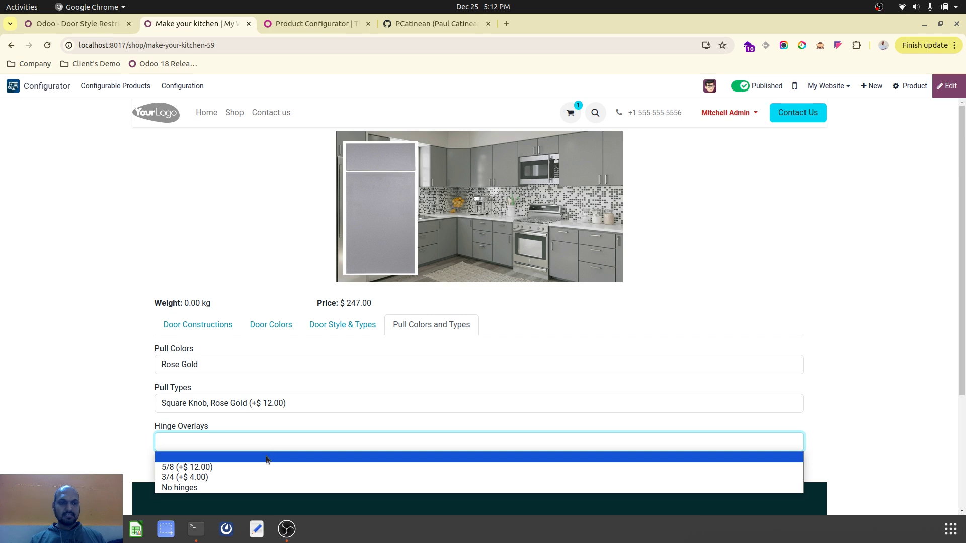
pyautogui.click(252, 488)
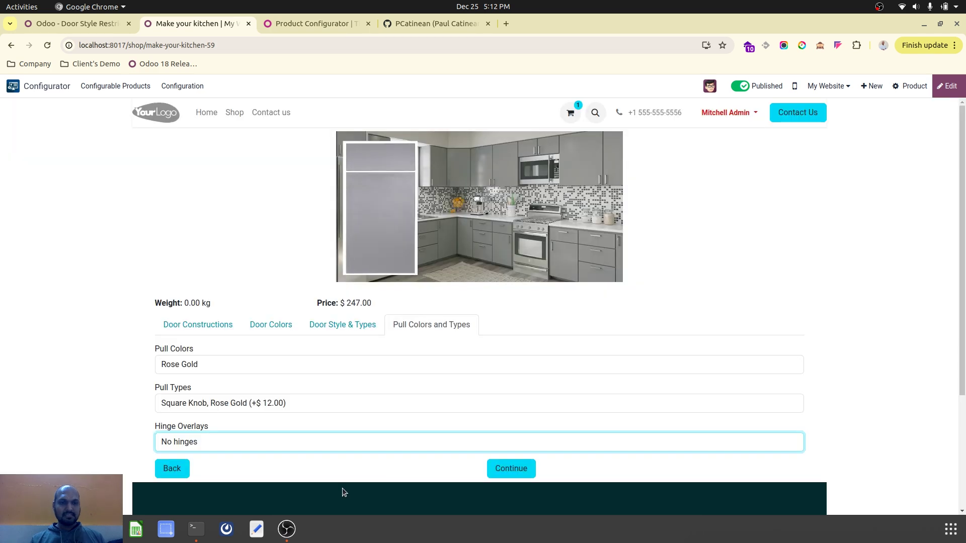
pyautogui.click(505, 475)
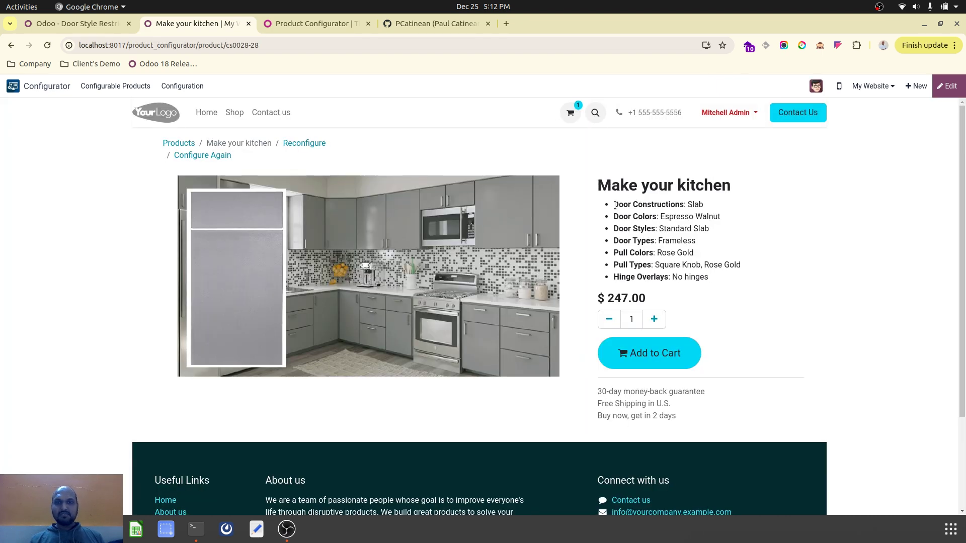
# Add the $247.00 configured kitchen to the cart, then go back to the Odoo apps menu.
pyautogui.moveTo(624, 212); pyautogui.dragTo(733, 293)
pyautogui.click(714, 322)
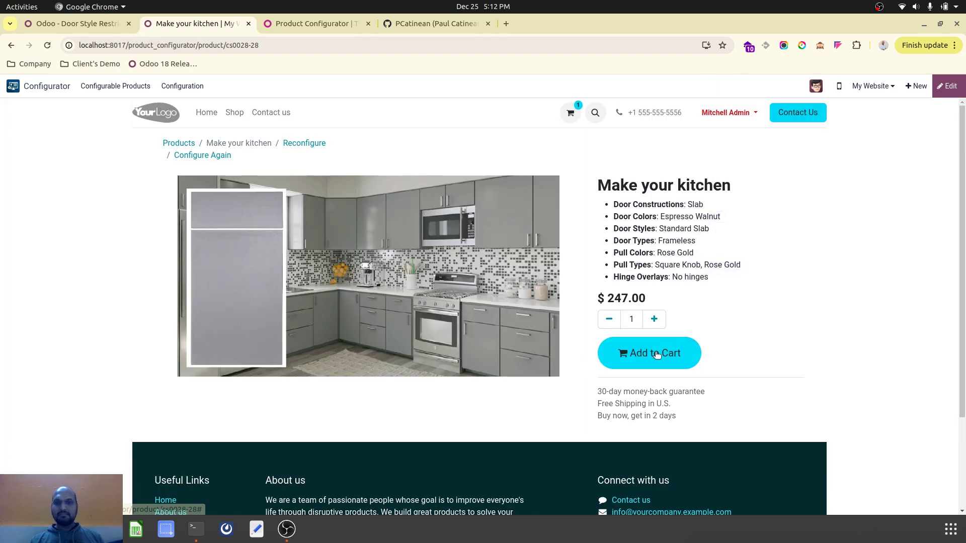
pyautogui.click(657, 354)
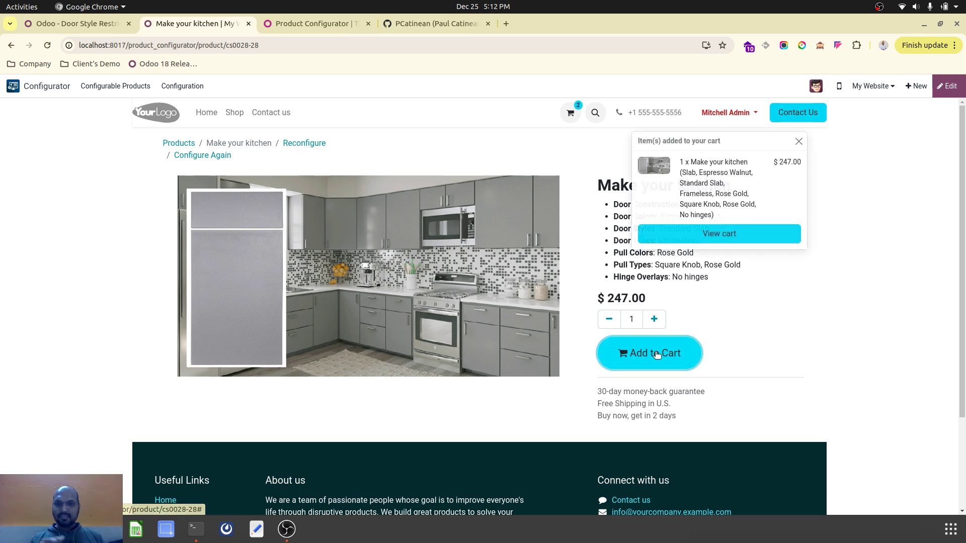
pyautogui.click(725, 234)
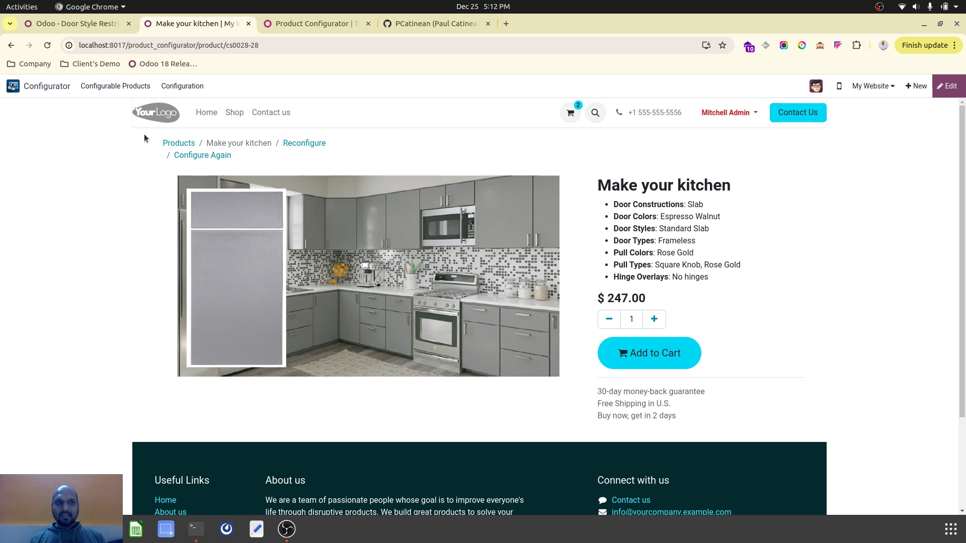
pyautogui.click(45, 86)
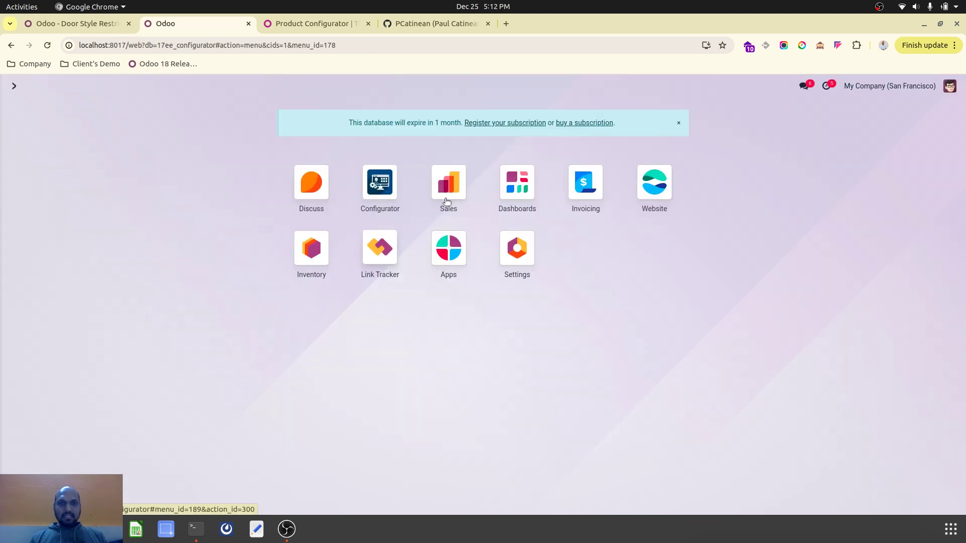
# Create and save a new Sales quotation with Azure Interior as customer.
pyautogui.click(446, 201)
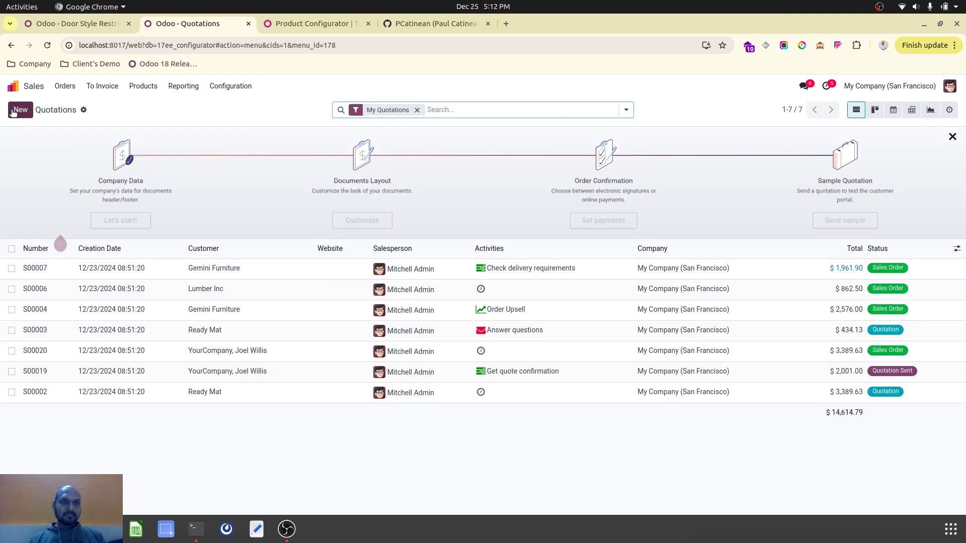
pyautogui.click(20, 110)
pyautogui.click(117, 194)
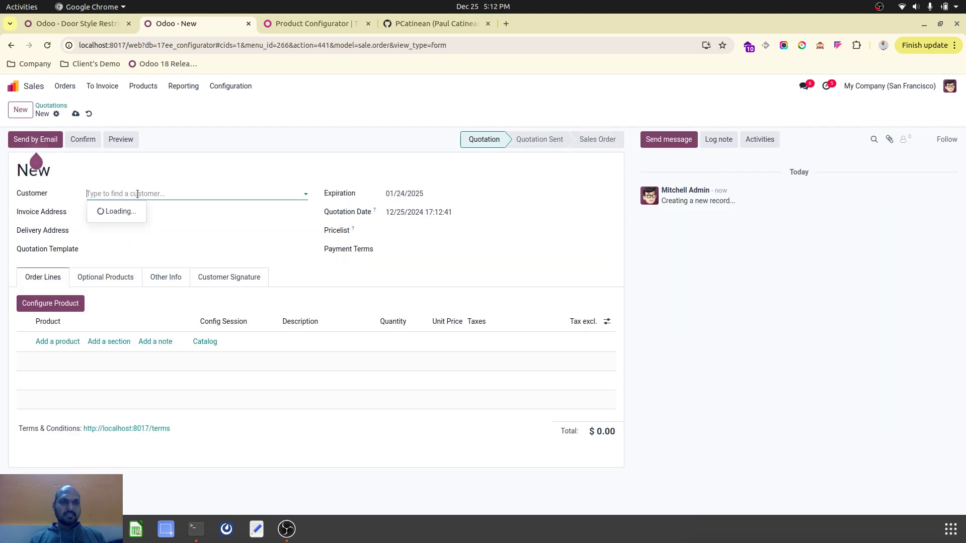
pyautogui.click(122, 224)
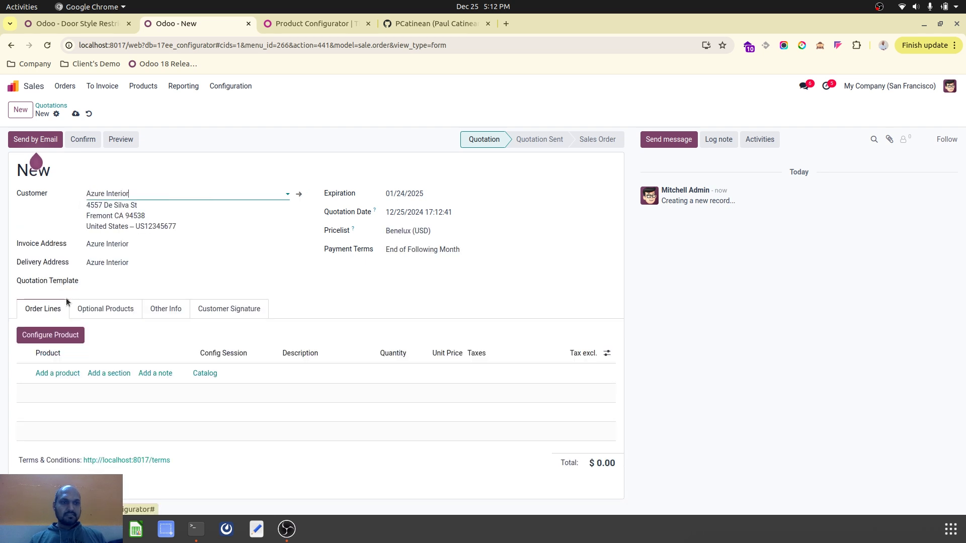
pyautogui.click(54, 335)
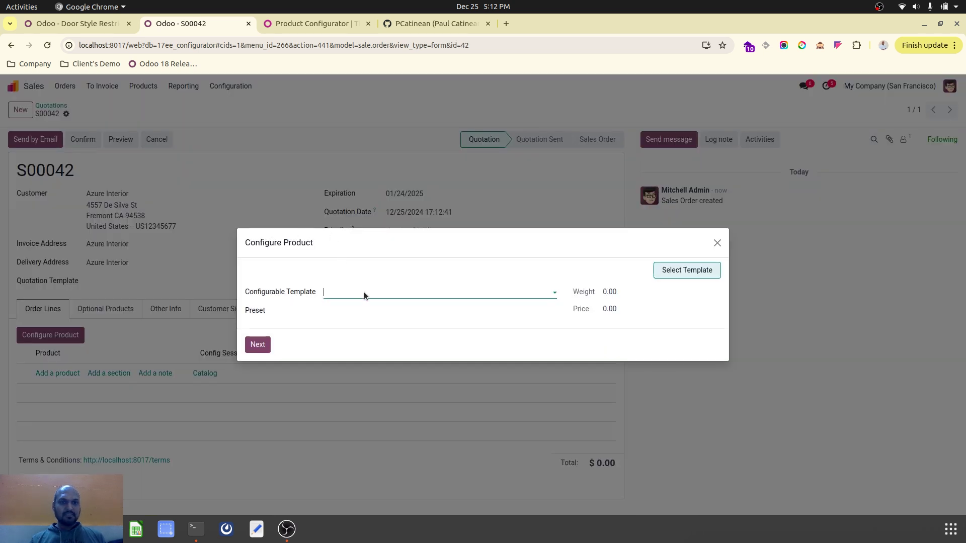
# Select the Make your kitchen template in the Configure Product wizard.
pyautogui.click(365, 293)
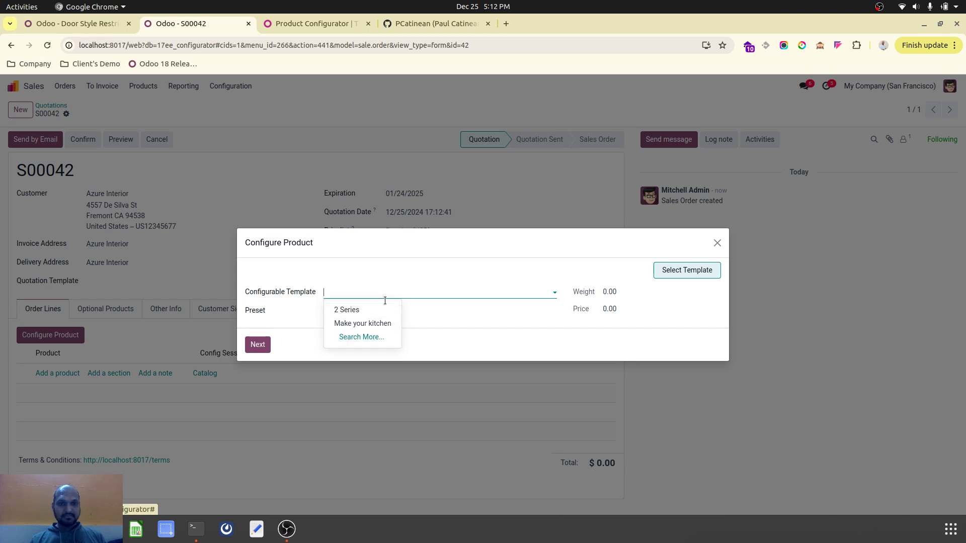
pyautogui.click(376, 324)
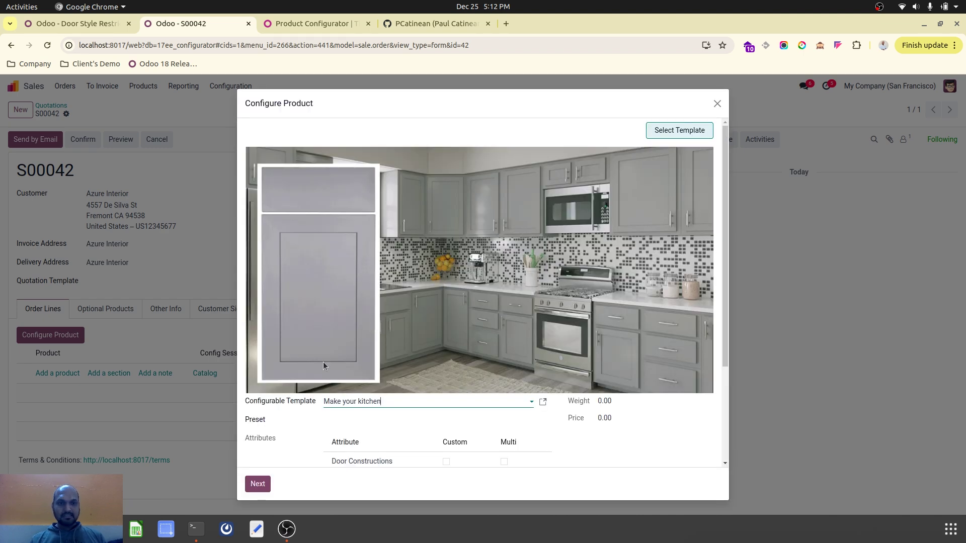
pyautogui.scroll(-3, 356, 428)
pyautogui.click(258, 484)
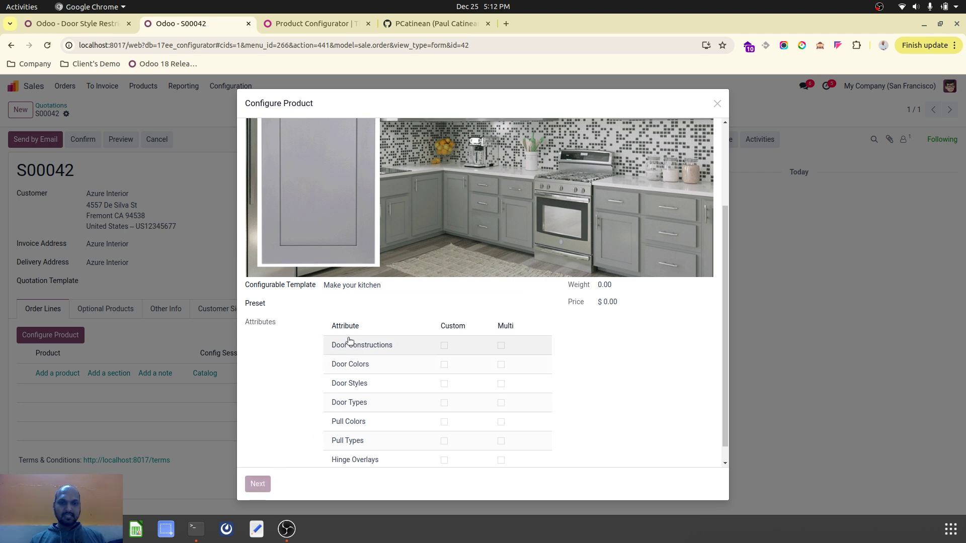
# Choose Fusion construction, Latte Walnut colour, and Standard Slab style with Frame door type.
pyautogui.click(346, 421)
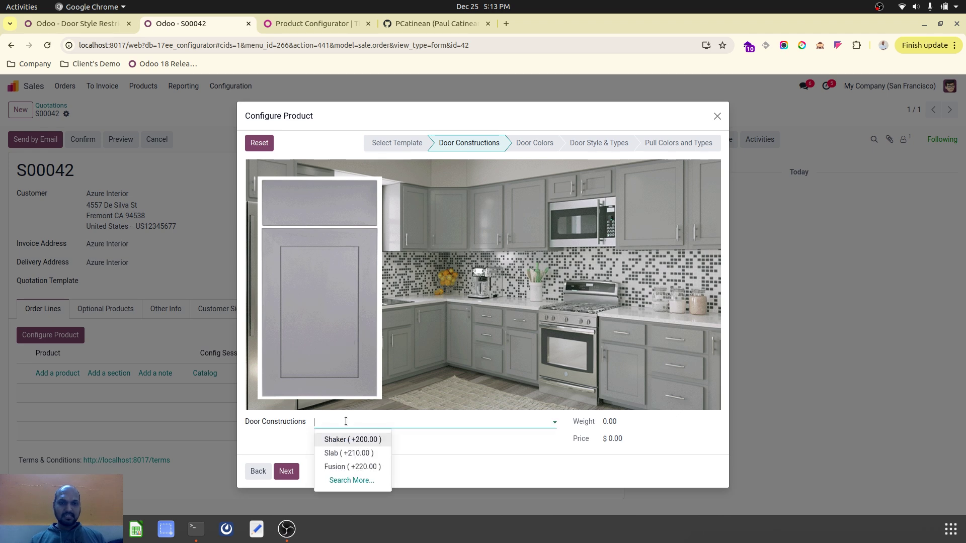
pyautogui.click(352, 466)
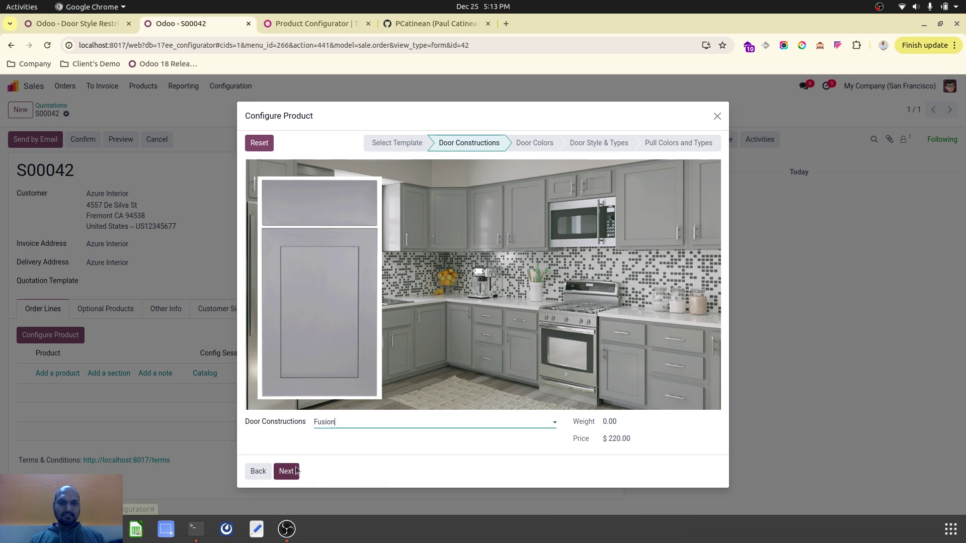
pyautogui.click(286, 472)
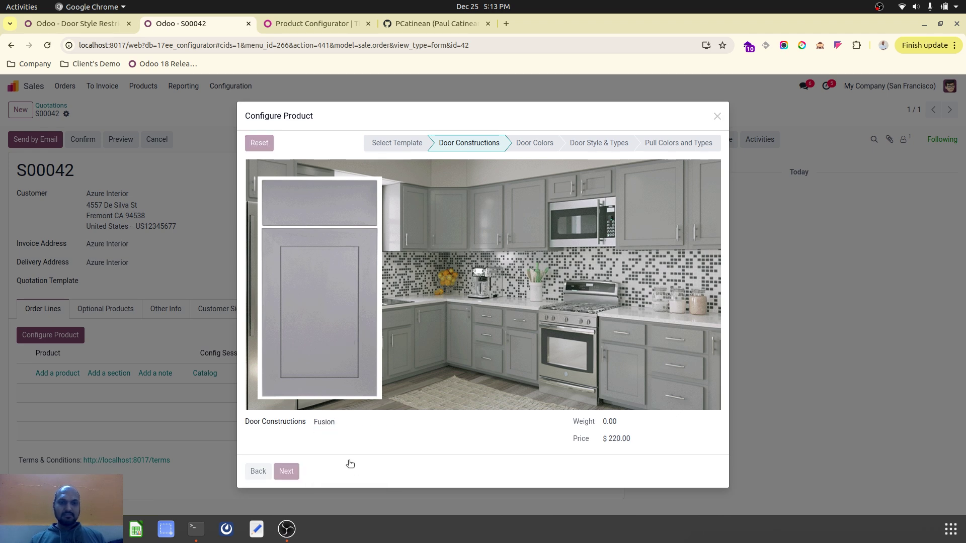
pyautogui.click(377, 427)
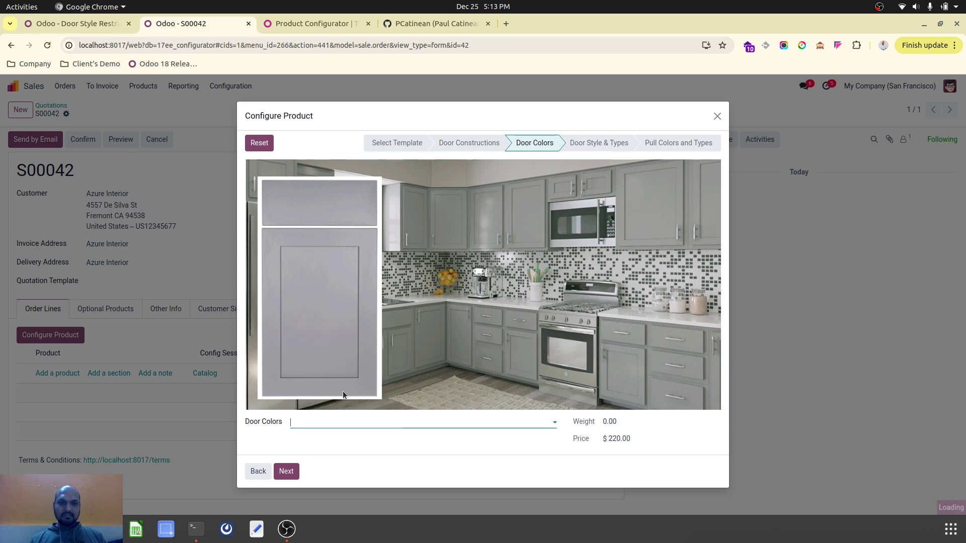
pyautogui.click(288, 471)
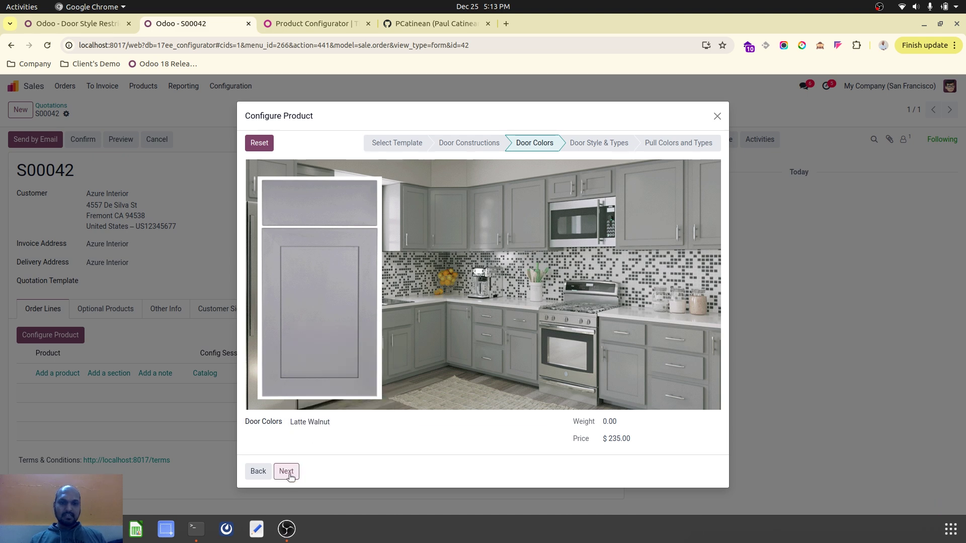
pyautogui.click(401, 421)
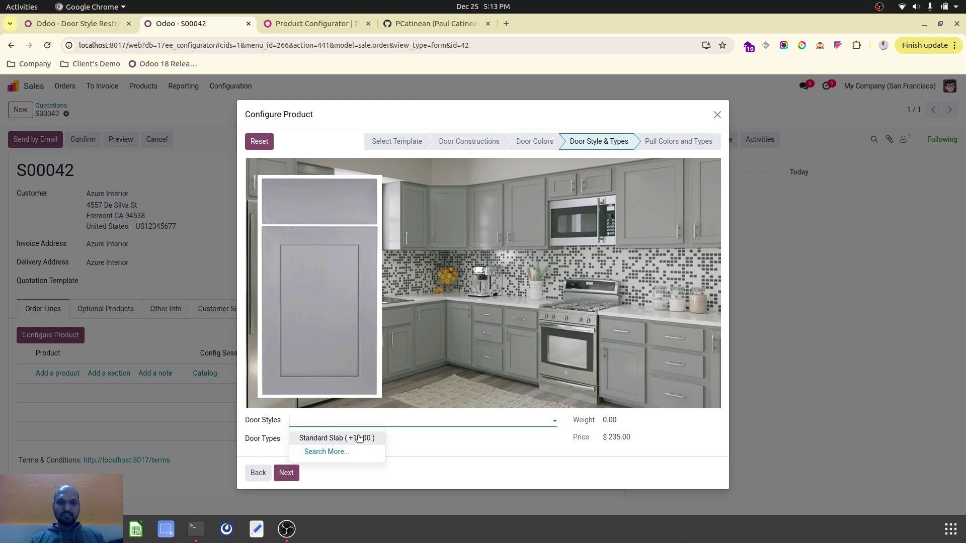
pyautogui.click(359, 439)
pyautogui.click(357, 438)
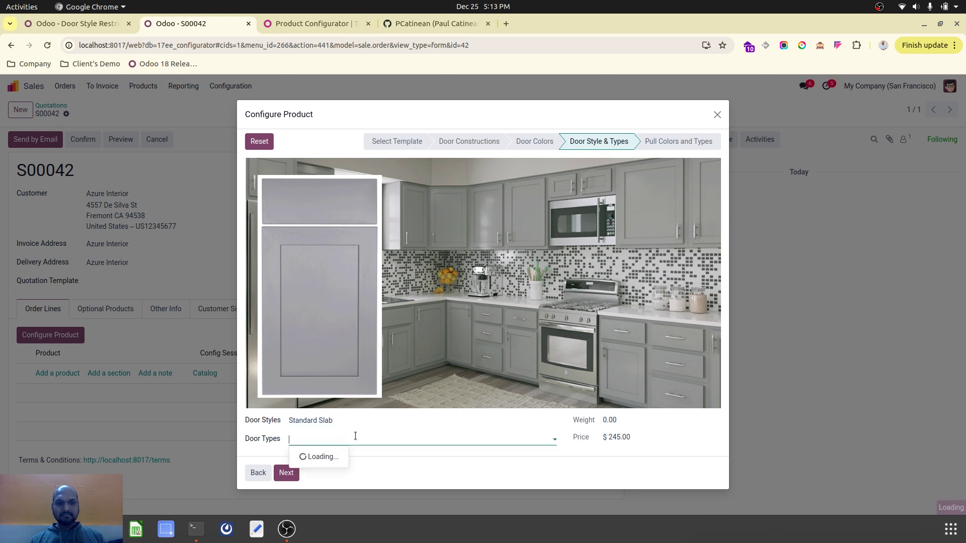
pyautogui.click(296, 475)
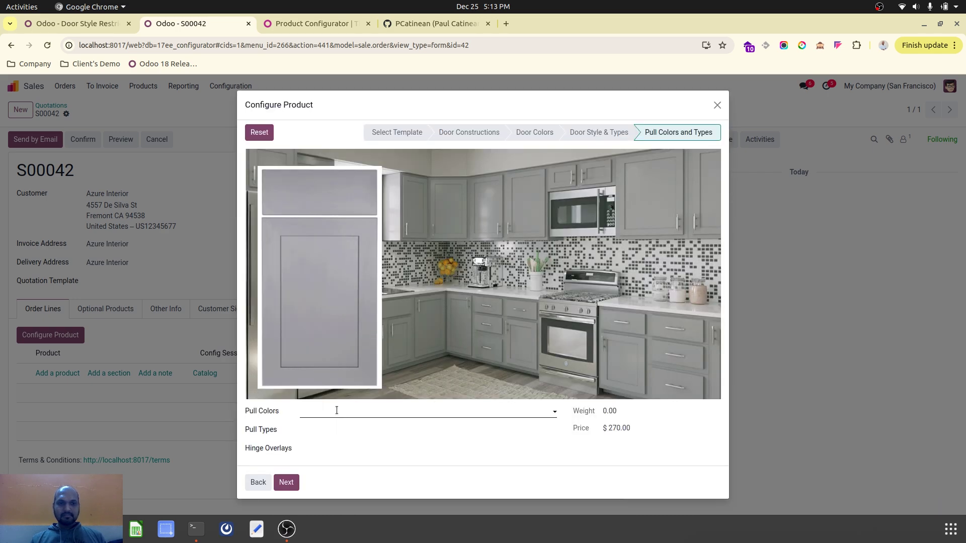
# Pick Satin Nickel 6" Bar Pull pulls and 3/4 hinges, adding the $279.00 kitchen line.
pyautogui.click(349, 410)
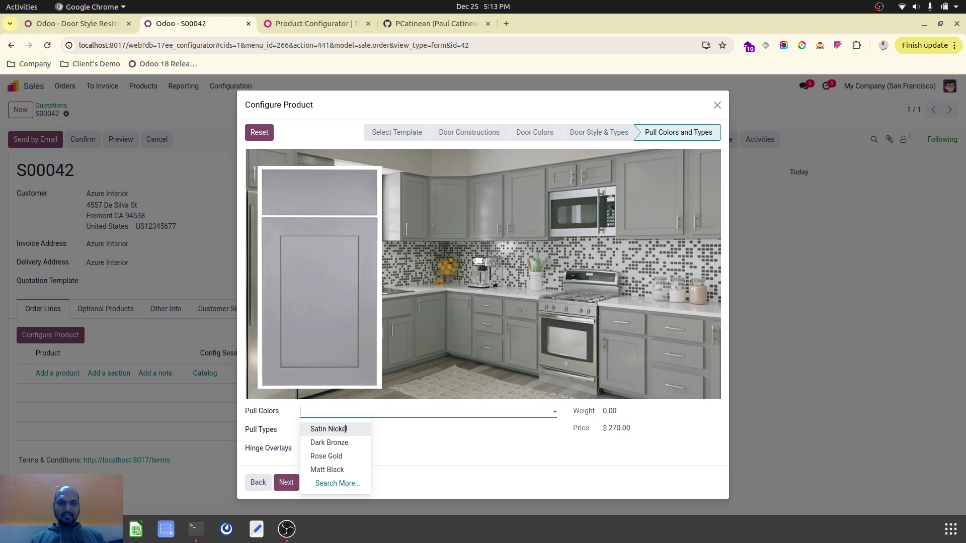
pyautogui.click(345, 429)
pyautogui.click(339, 432)
pyautogui.click(342, 449)
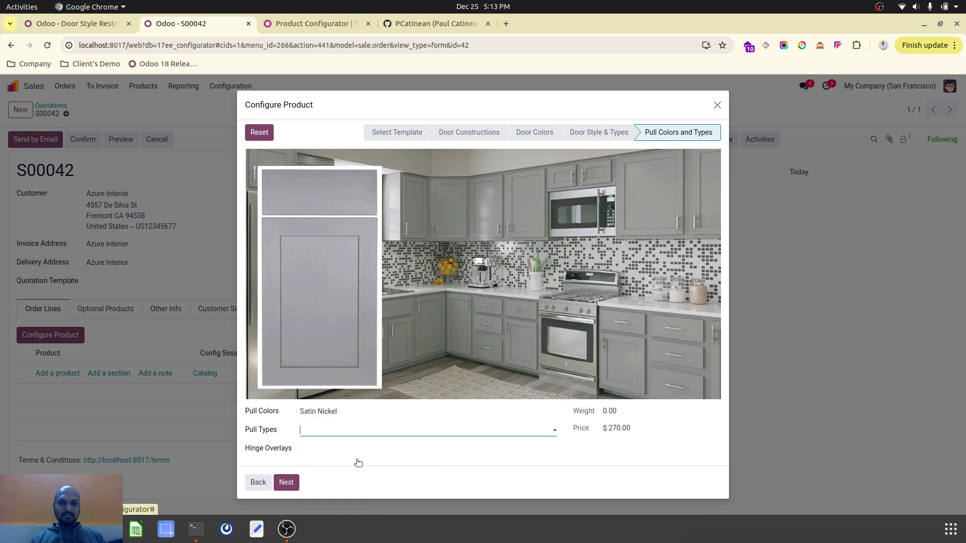
pyautogui.click(352, 453)
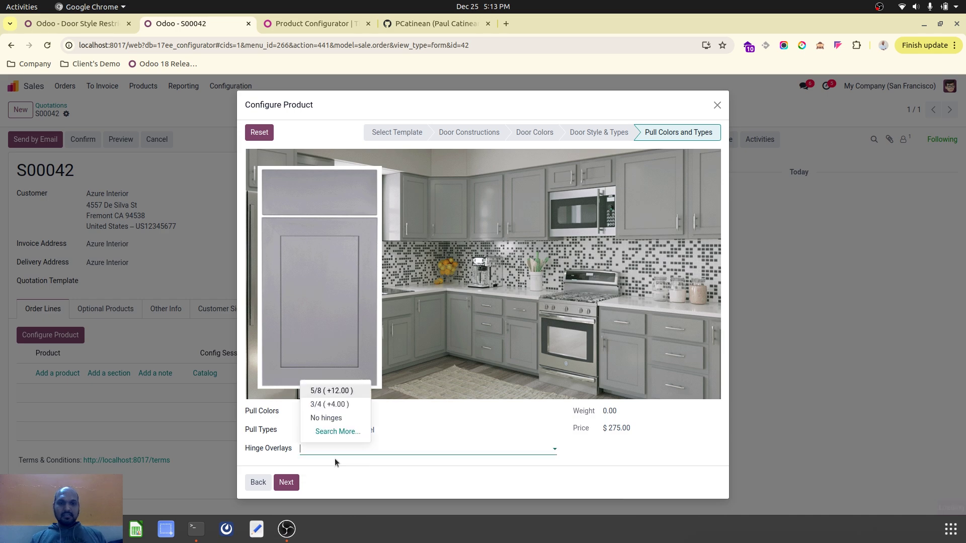
pyautogui.click(342, 405)
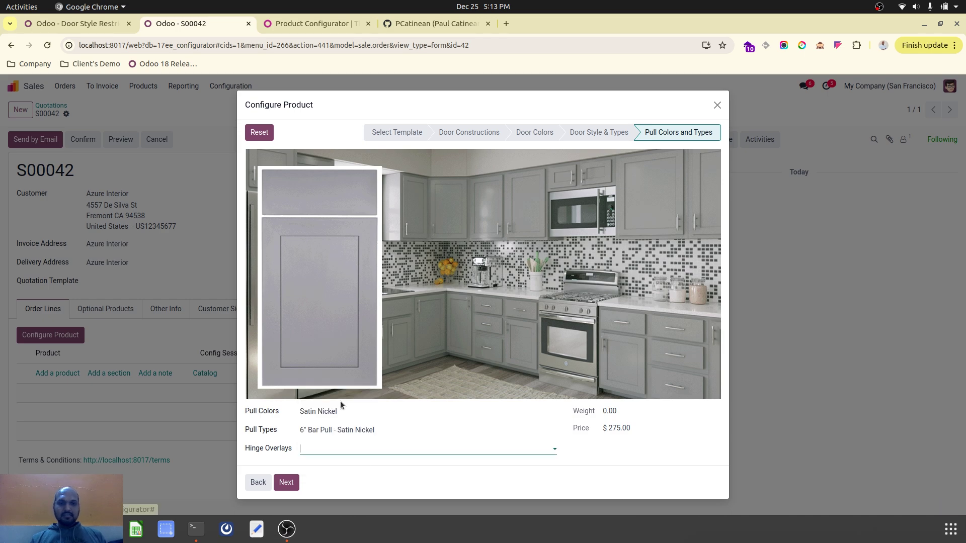
pyautogui.click(294, 482)
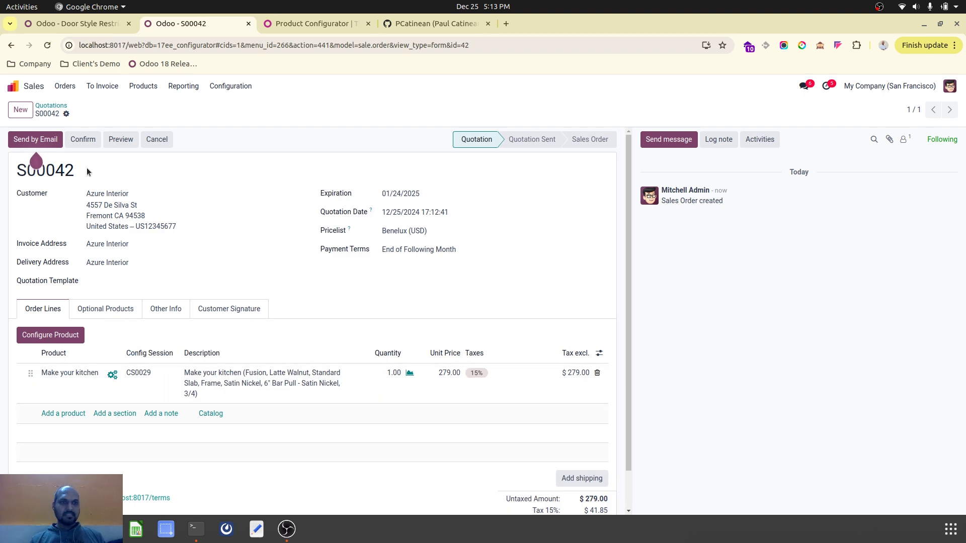
# Confirm S00042, dismiss the client error, and open delivery WH/OUT/00025.
pyautogui.click(87, 139)
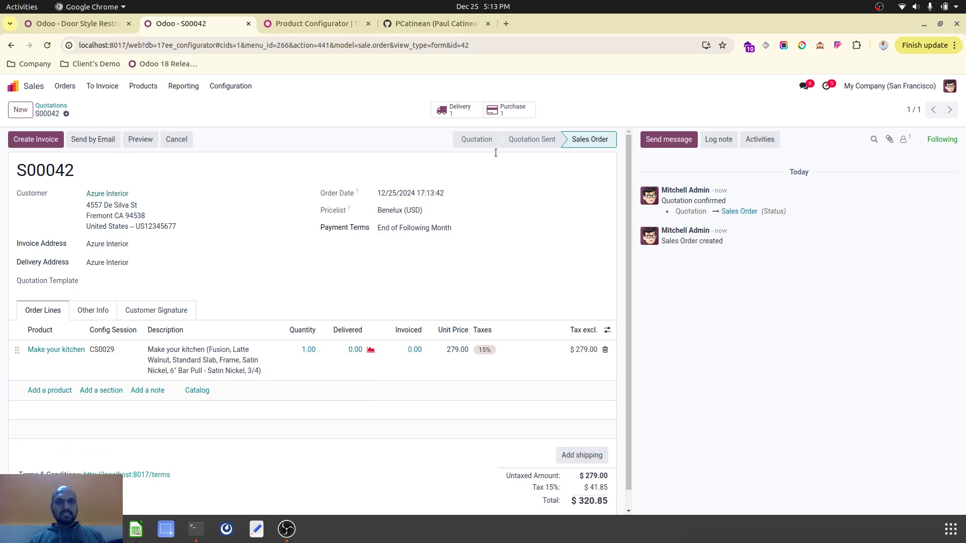
pyautogui.click(506, 115)
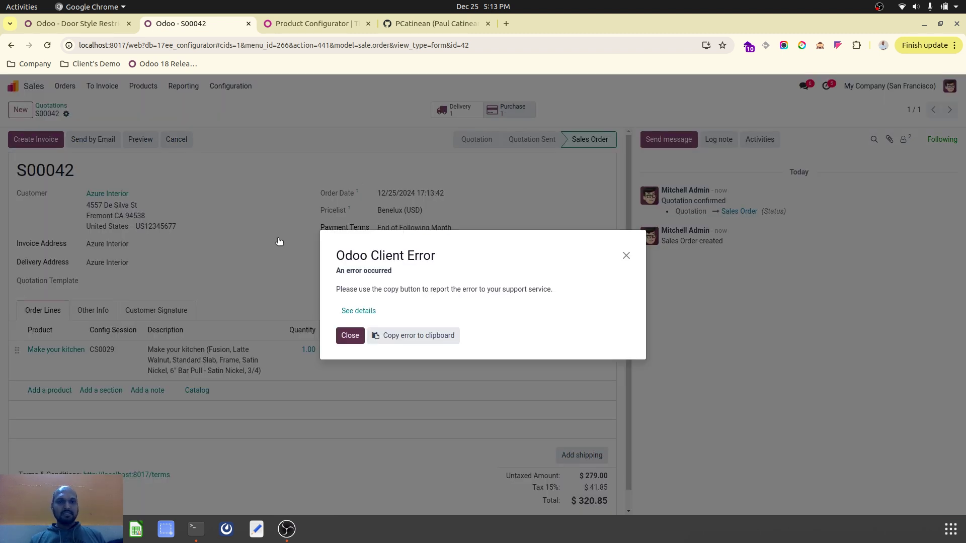
pyautogui.click(353, 338)
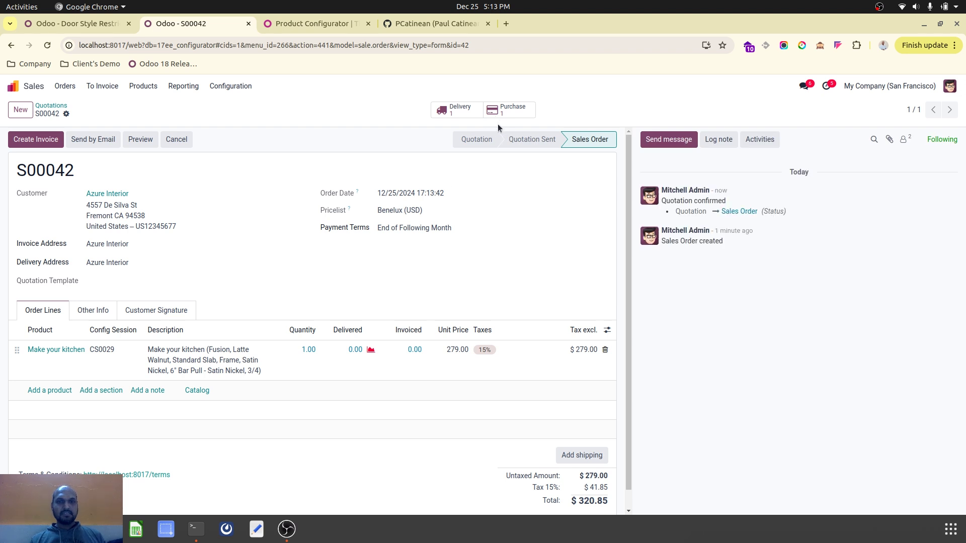
pyautogui.click(454, 113)
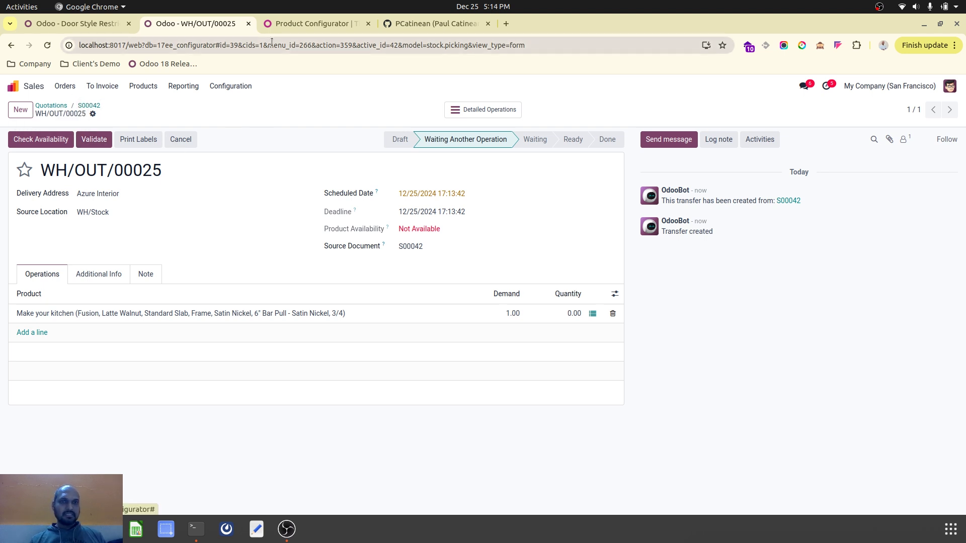
# Show the OCA Product Configurator module page and select Odoo version 17.0.
pyautogui.click(322, 23)
pyautogui.click(435, 171)
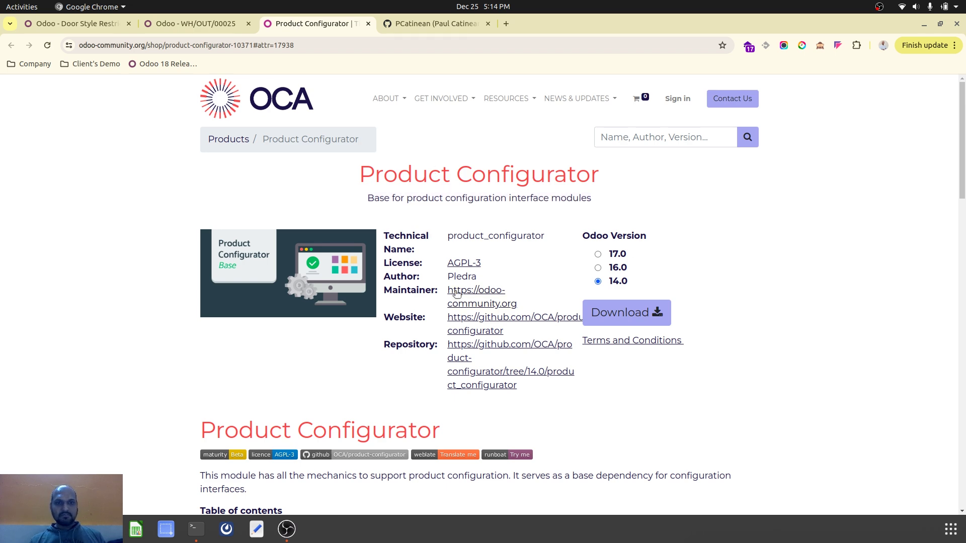
pyautogui.scroll(-10, 456, 302)
pyautogui.scroll(10, 456, 302)
pyautogui.click(599, 224)
pyautogui.scroll(-10, 529, 329)
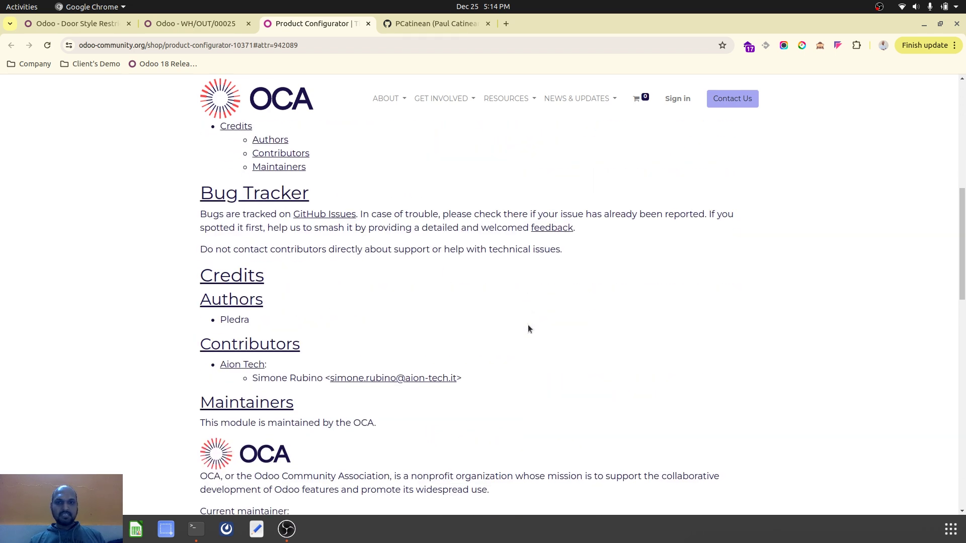
pyautogui.scroll(-1, 527, 328)
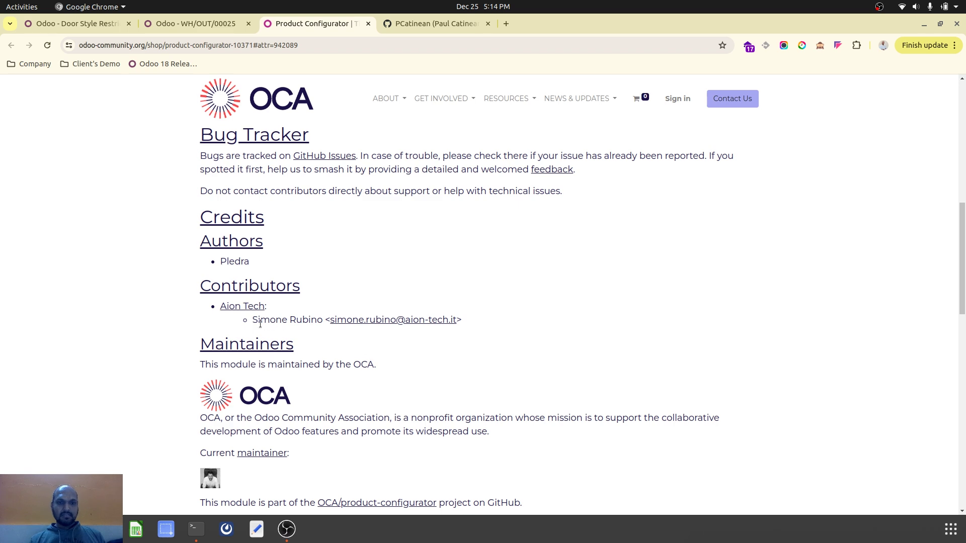
pyautogui.scroll(10, 441, 273)
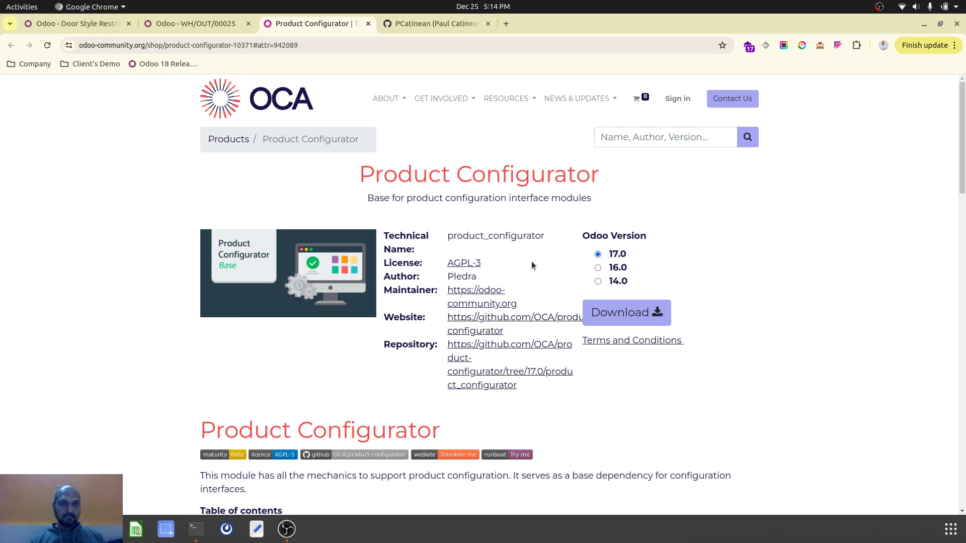
# Open the 2 Series template from Configurable Templates and view its Attributes & Variants.
pyautogui.click(89, 25)
pyautogui.click(76, 107)
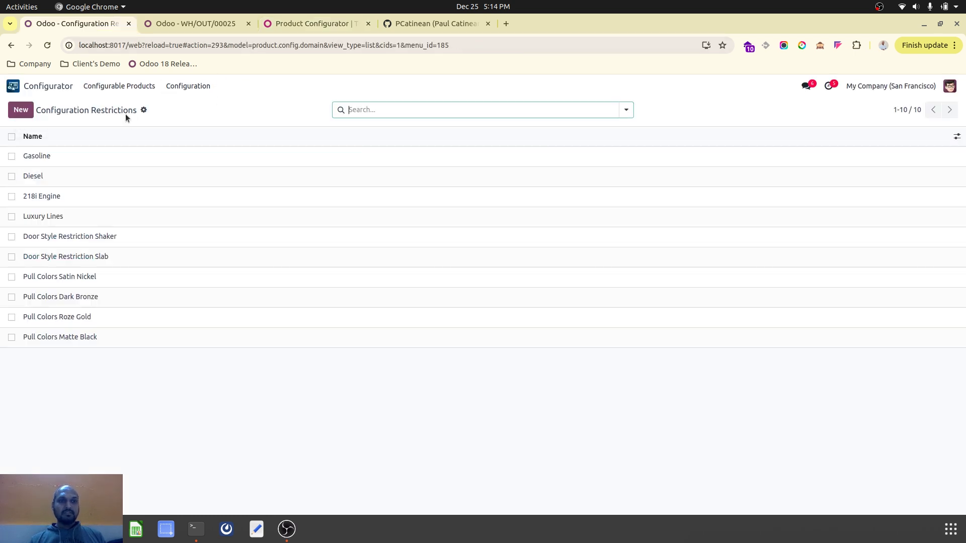
pyautogui.click(98, 88)
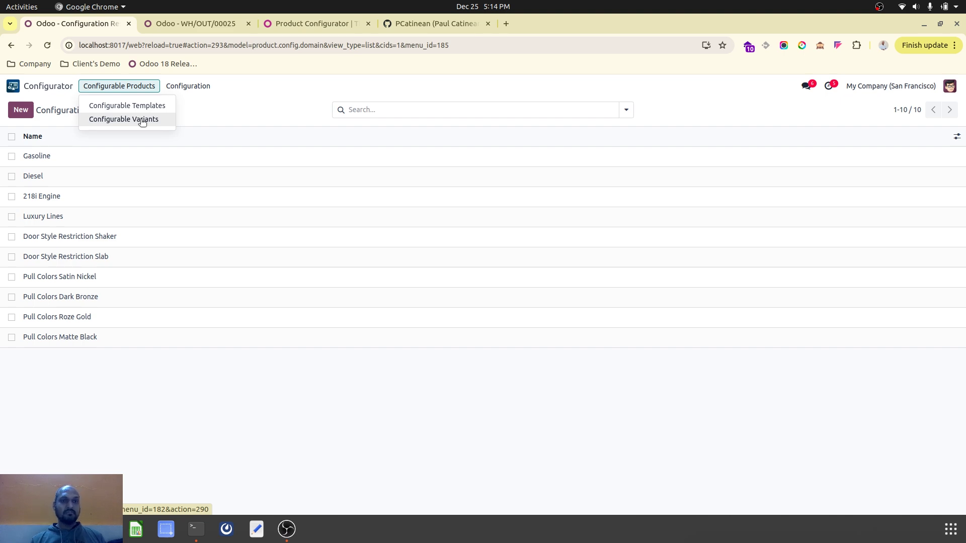
pyautogui.click(158, 104)
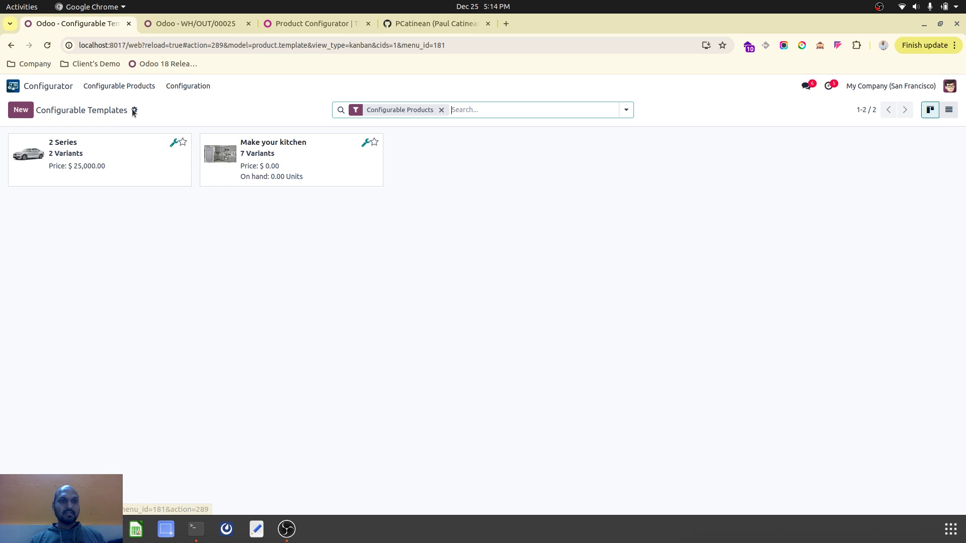
pyautogui.click(90, 160)
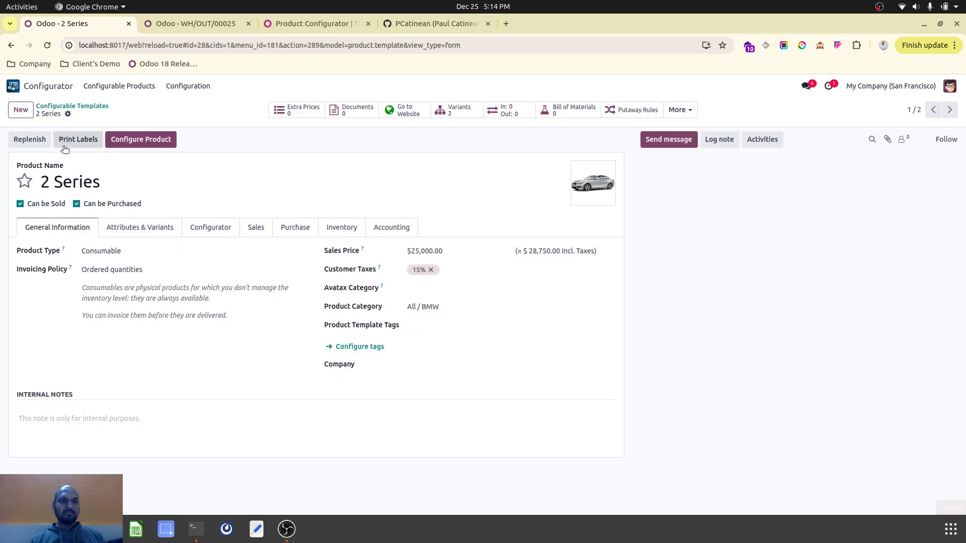
pyautogui.click(141, 234)
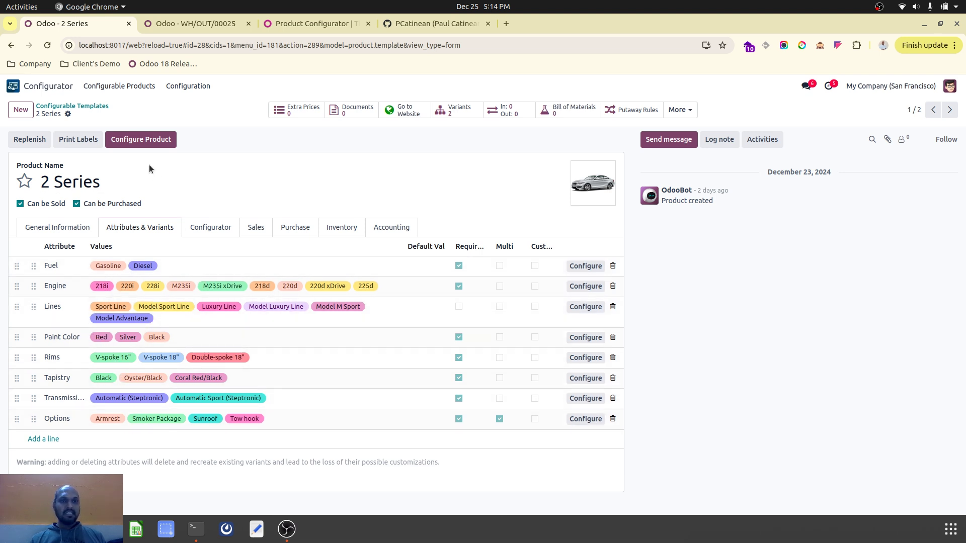
# Launch Configure Product for 2 Series and advance to the Engine step.
pyautogui.click(146, 139)
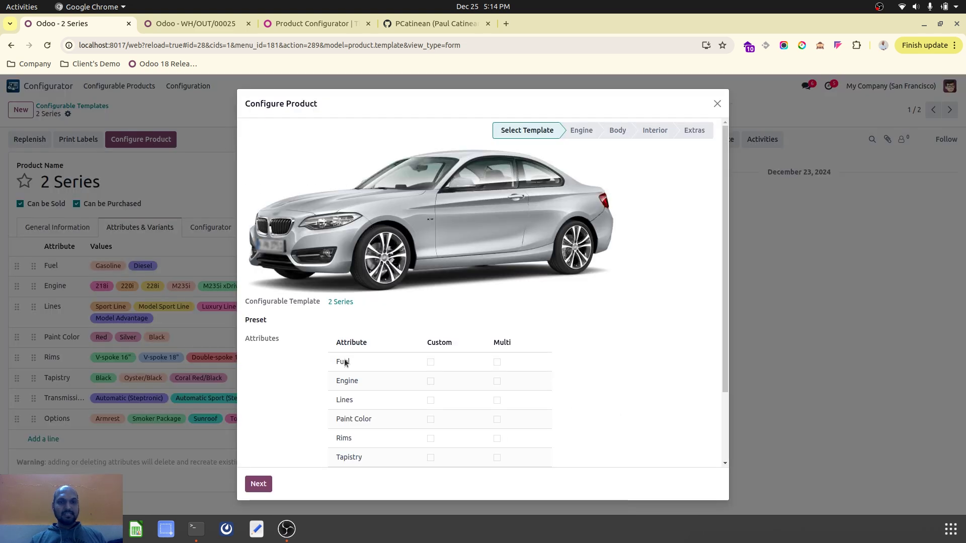
pyautogui.scroll(-3, 345, 363)
pyautogui.click(256, 483)
# Set the engine to Diesel fuel with the 220d engine.
pyautogui.click(342, 370)
pyautogui.click(333, 384)
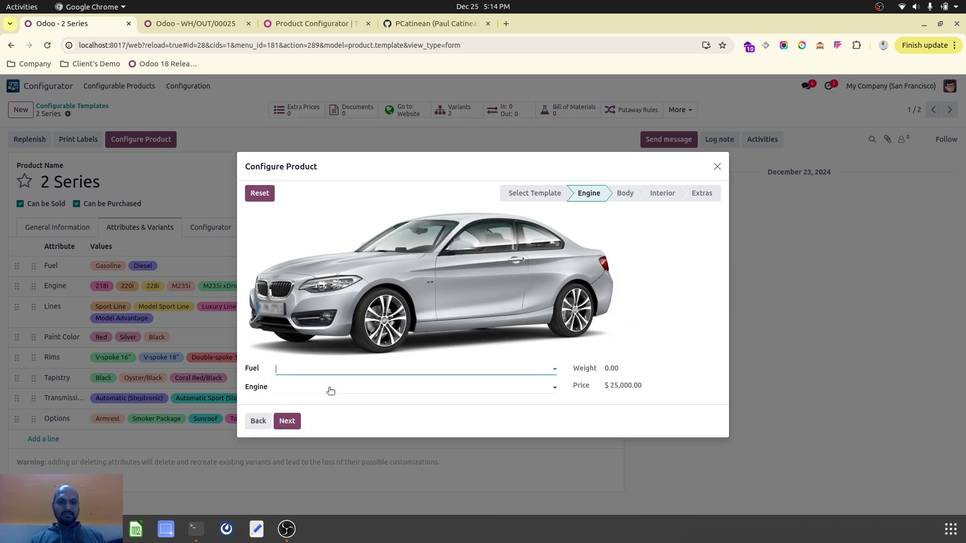
pyautogui.click(328, 387)
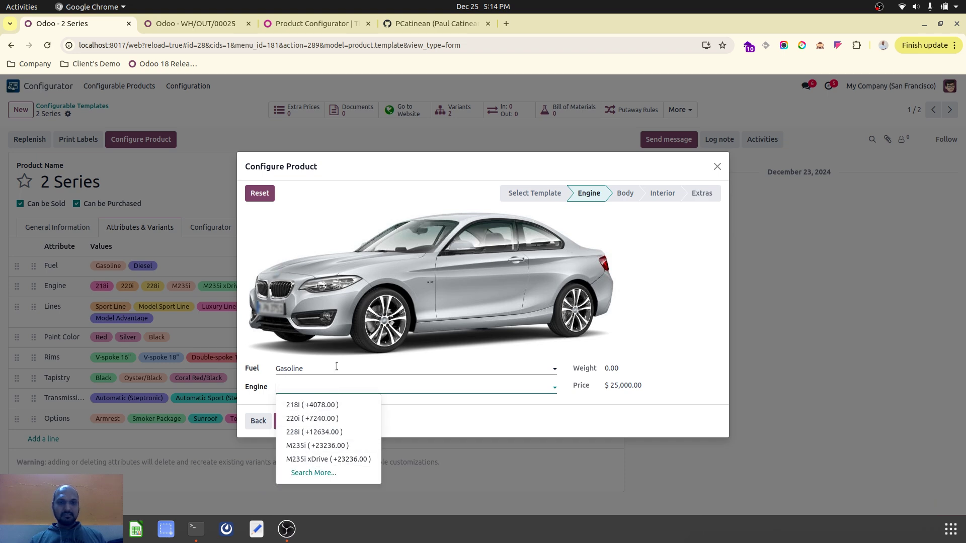
pyautogui.click(332, 369)
pyautogui.click(307, 400)
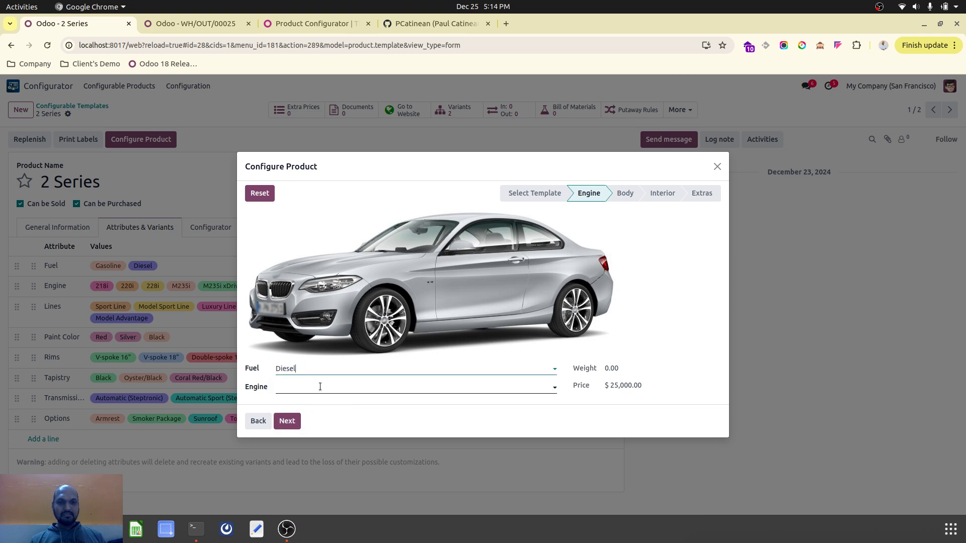
pyautogui.click(320, 387)
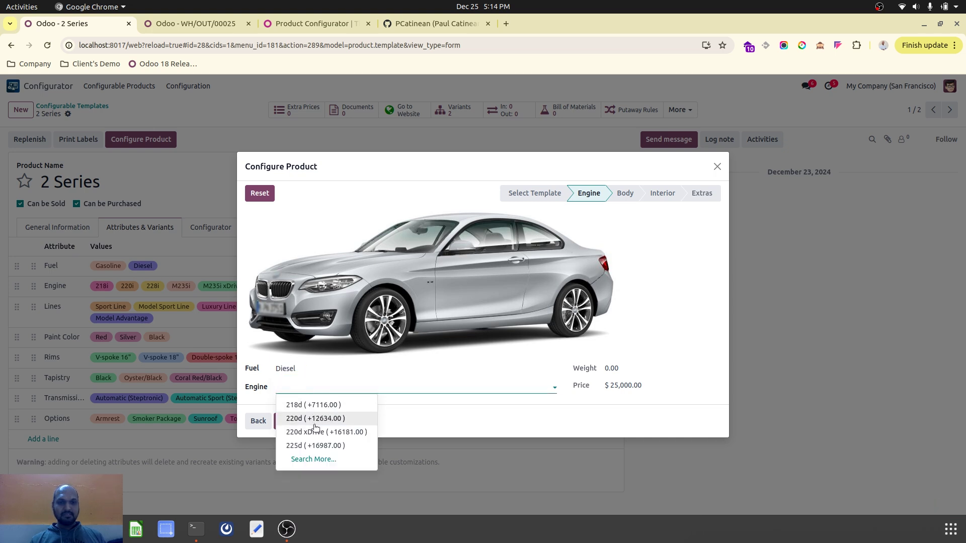
pyautogui.click(315, 425)
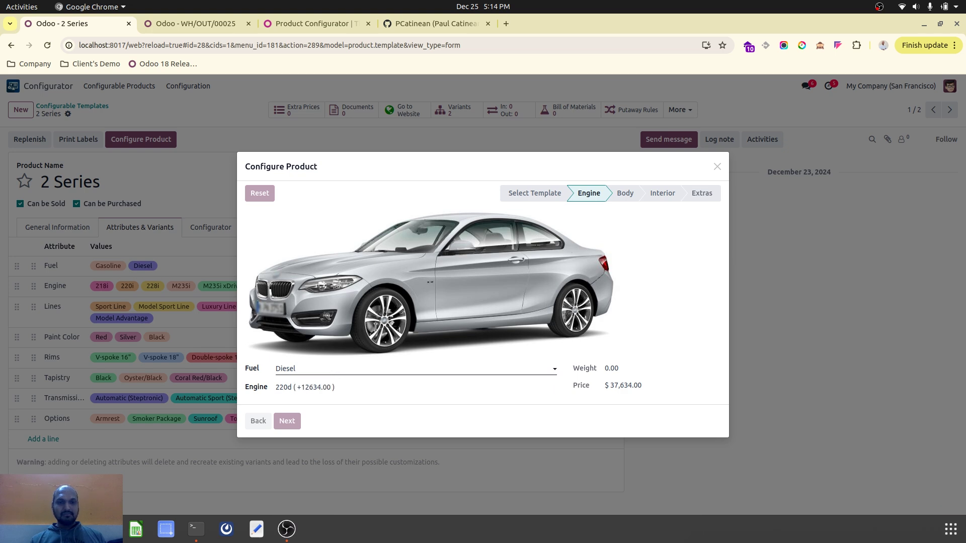
pyautogui.click(335, 367)
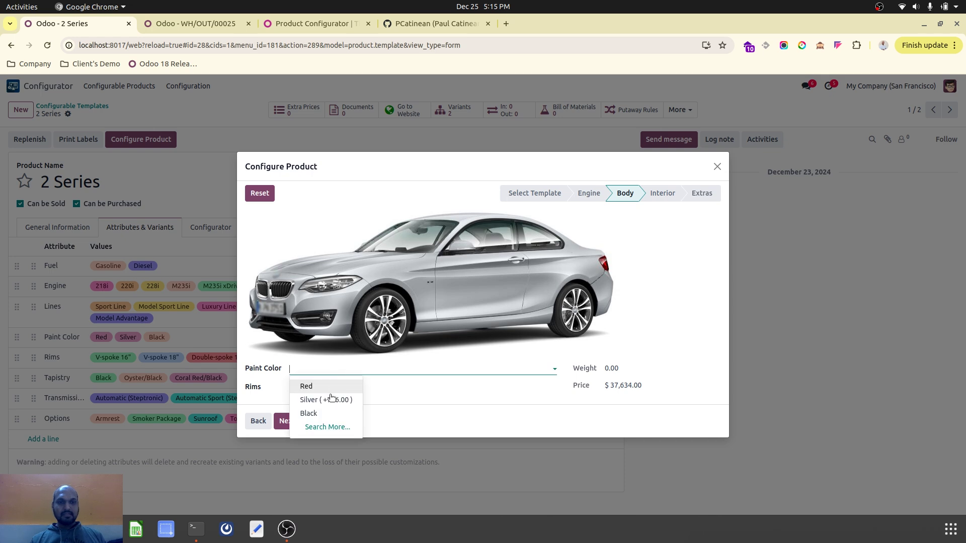
# Choose Black paint and V-spoke 18" rims for the body.
pyautogui.click(329, 413)
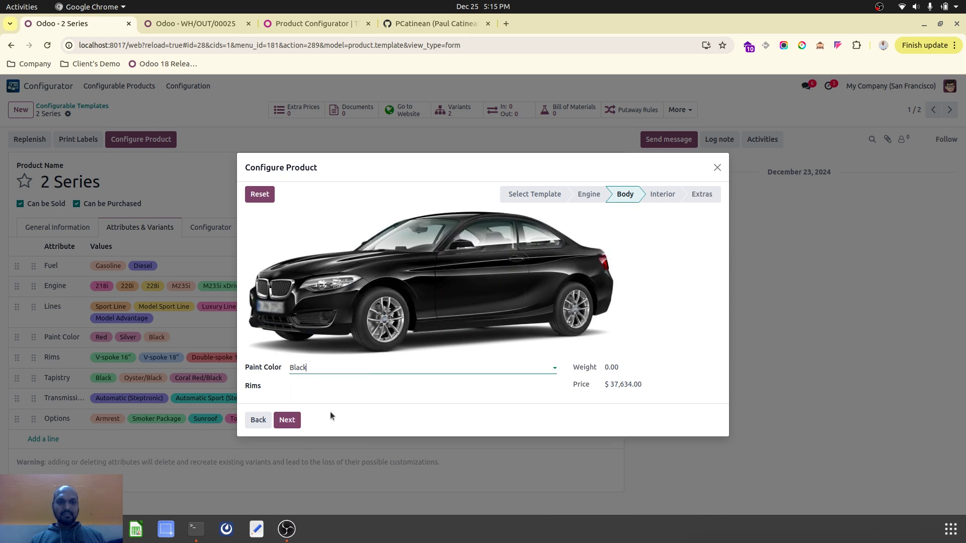
pyautogui.click(343, 387)
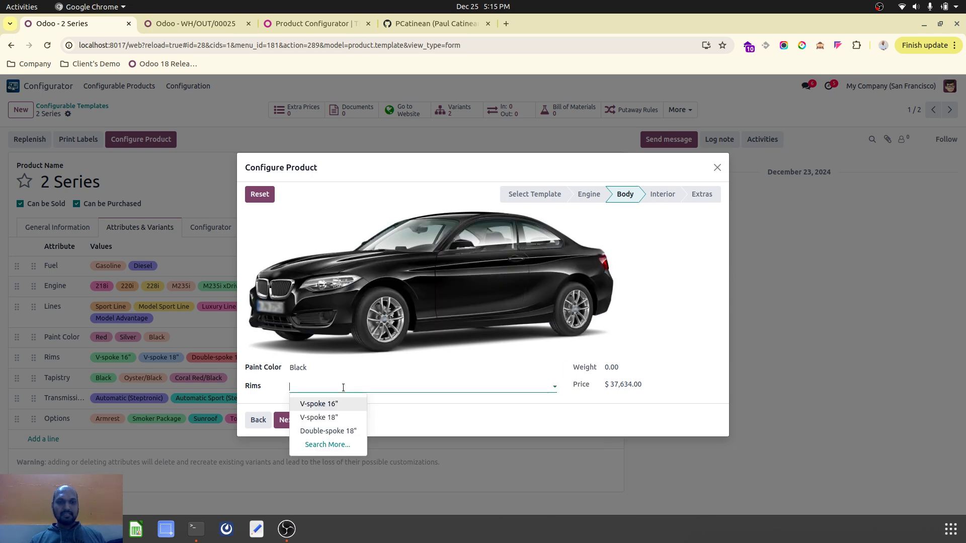
pyautogui.click(334, 417)
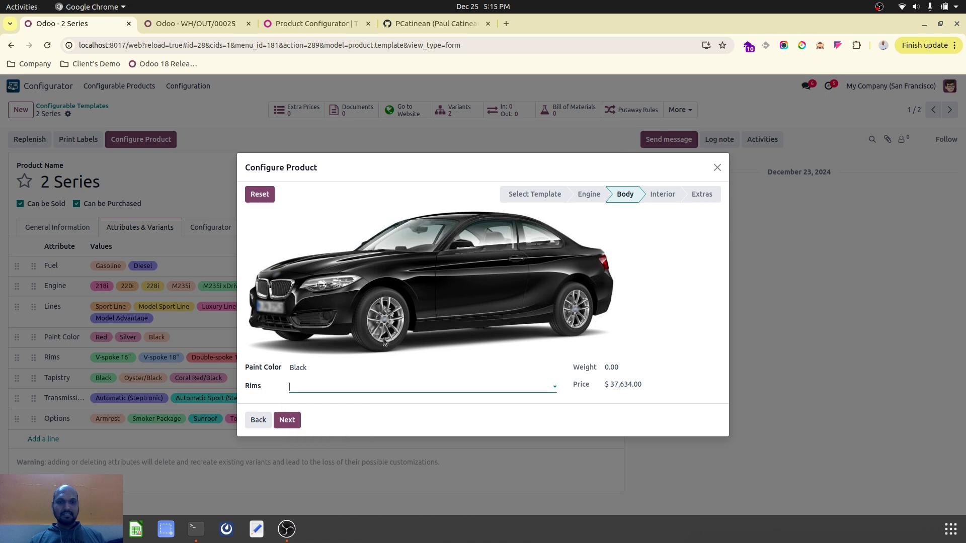
pyautogui.click(286, 420)
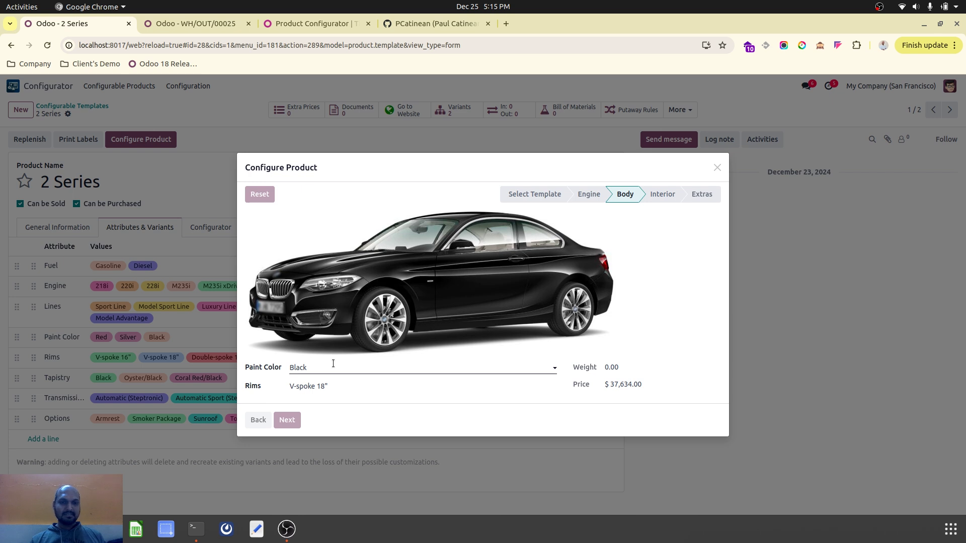
# Select Model Sport Line and Black tapistry for the interior.
pyautogui.click(318, 369)
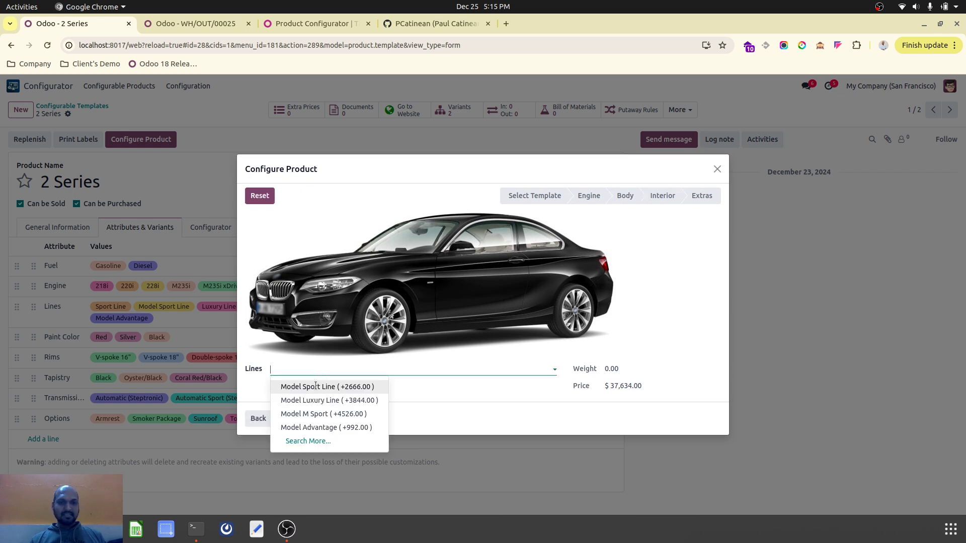
pyautogui.click(313, 386)
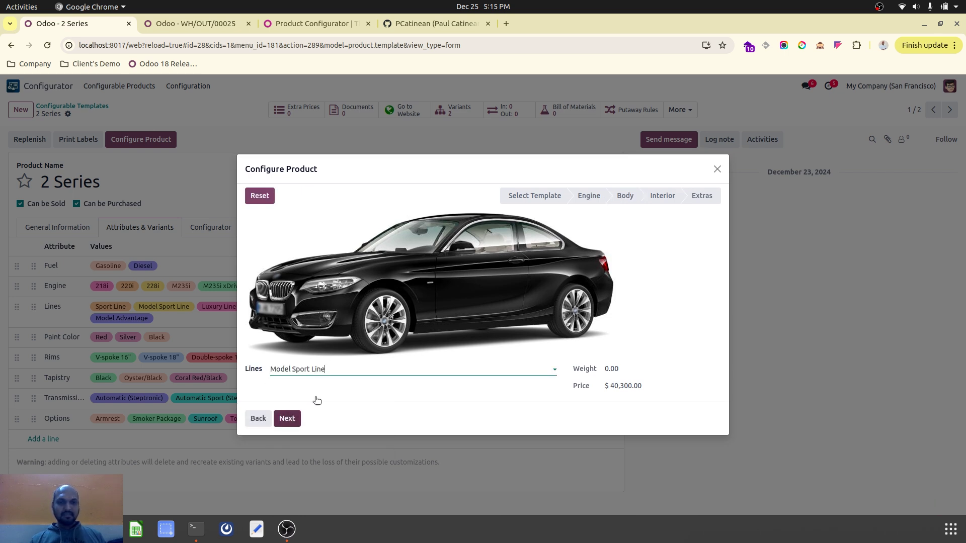
pyautogui.click(313, 404)
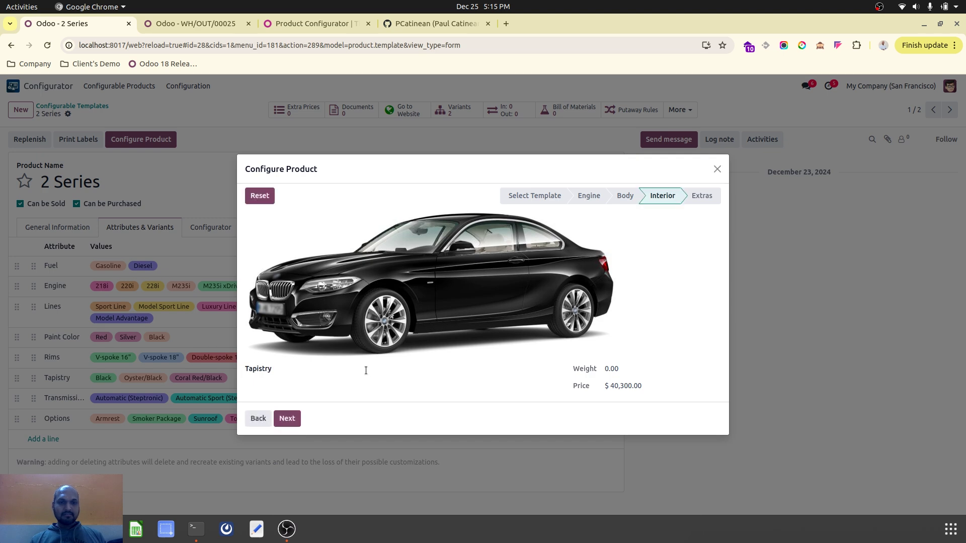
pyautogui.click(328, 389)
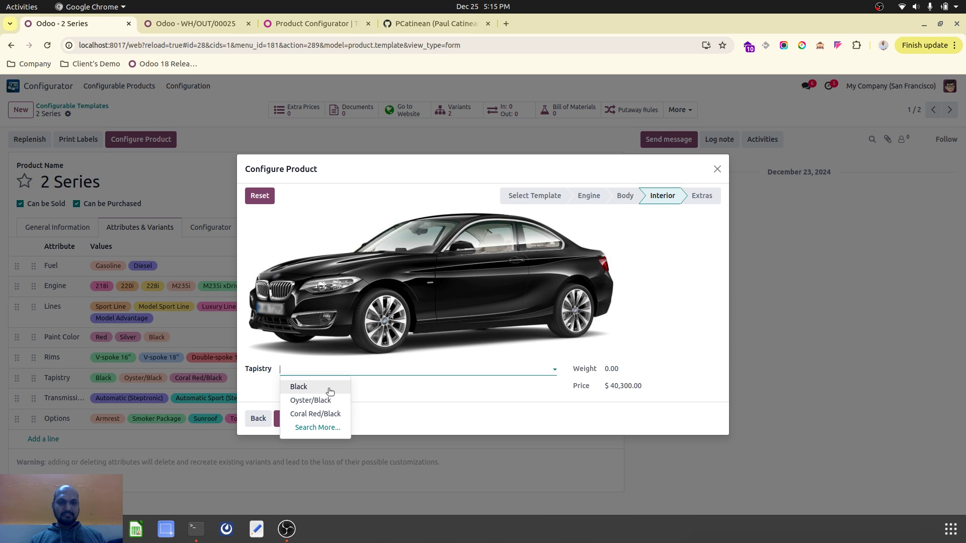
pyautogui.click(295, 421)
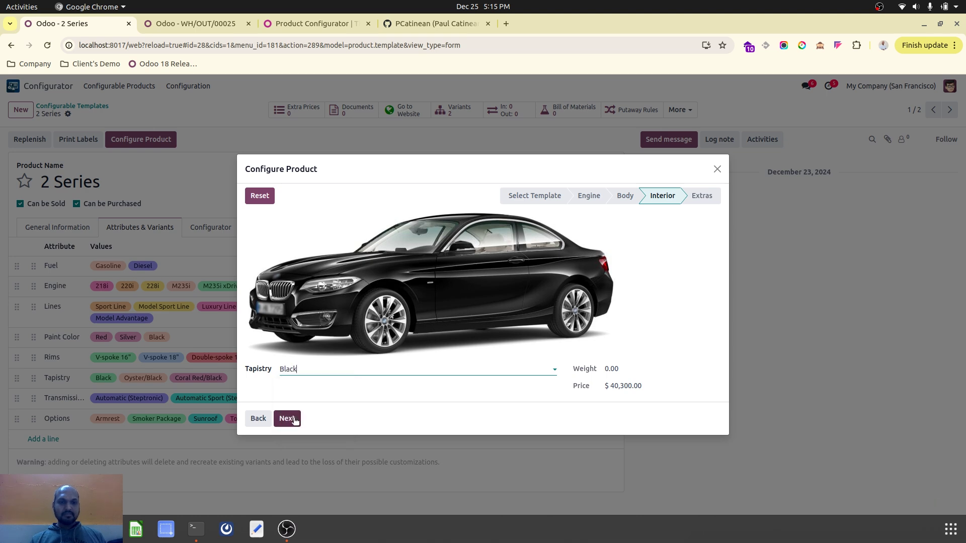
pyautogui.click(296, 421)
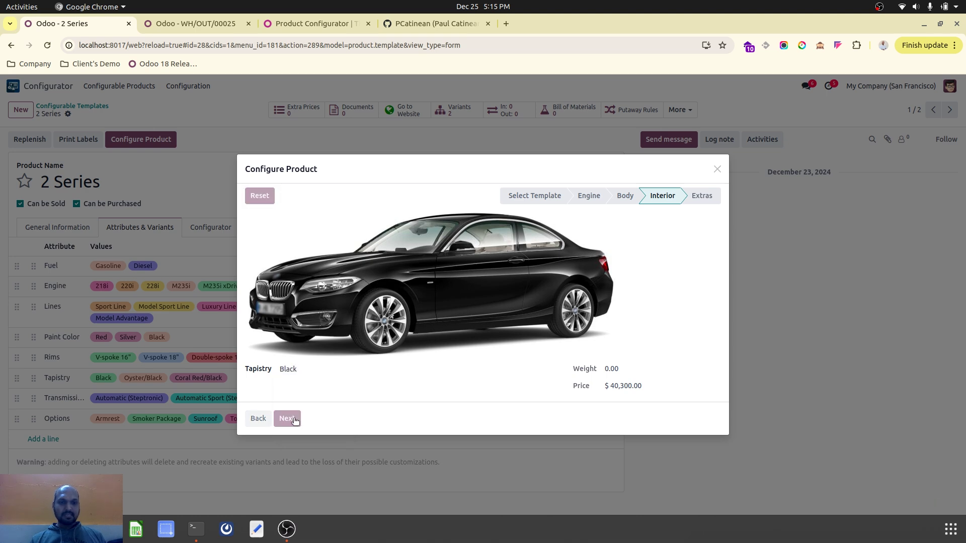
# Add Automatic (Steptronic) transmission, Smoker Package and Sunroof, then create the $41,174.00 variant.
pyautogui.click(338, 372)
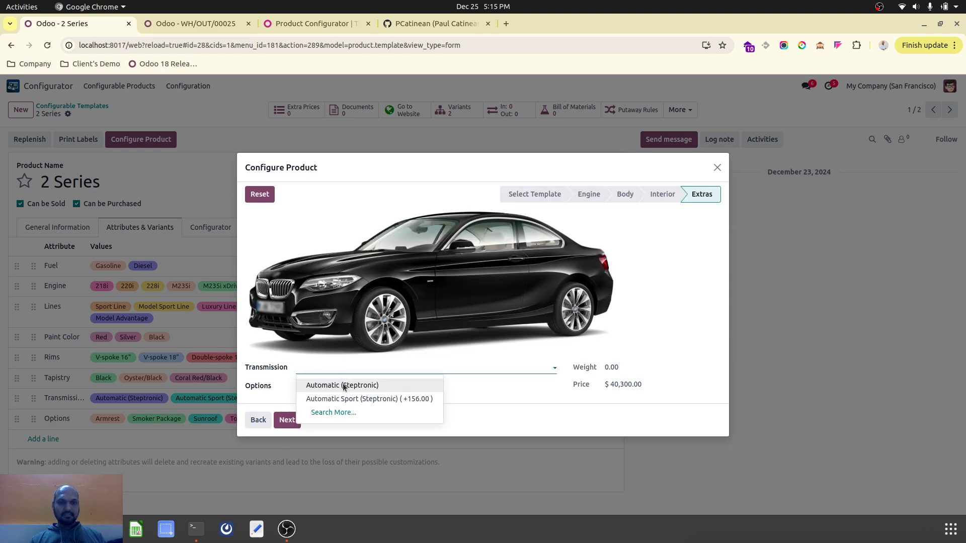
pyautogui.click(341, 385)
pyautogui.click(352, 387)
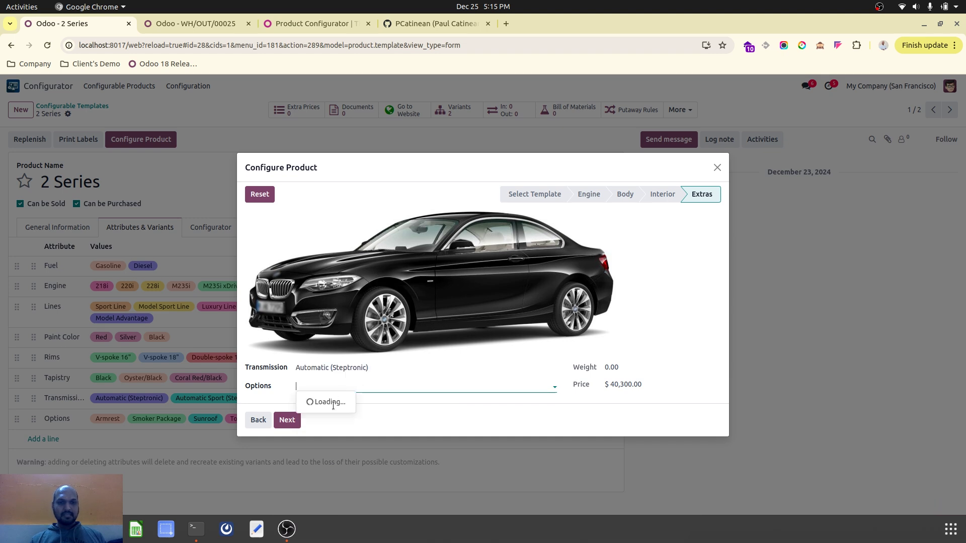
pyautogui.click(339, 415)
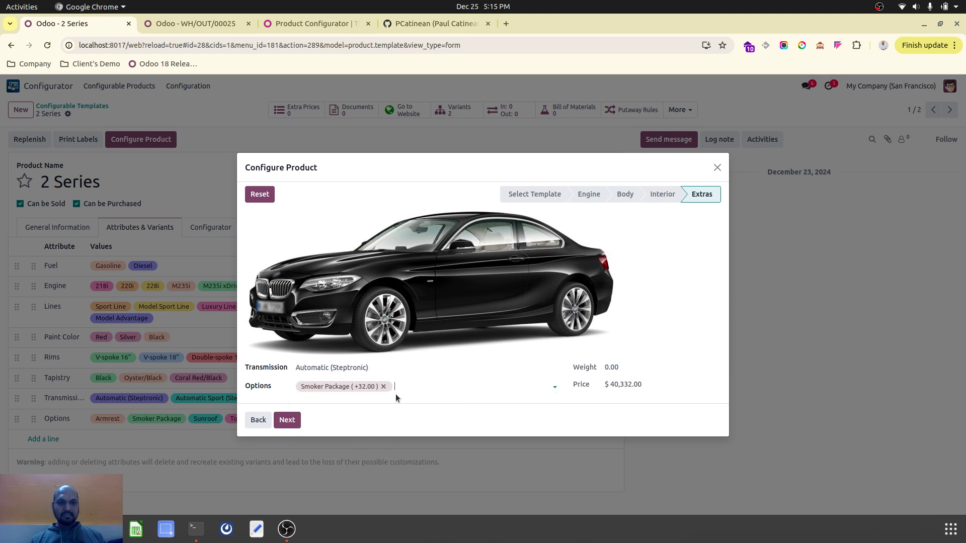
pyautogui.click(423, 387)
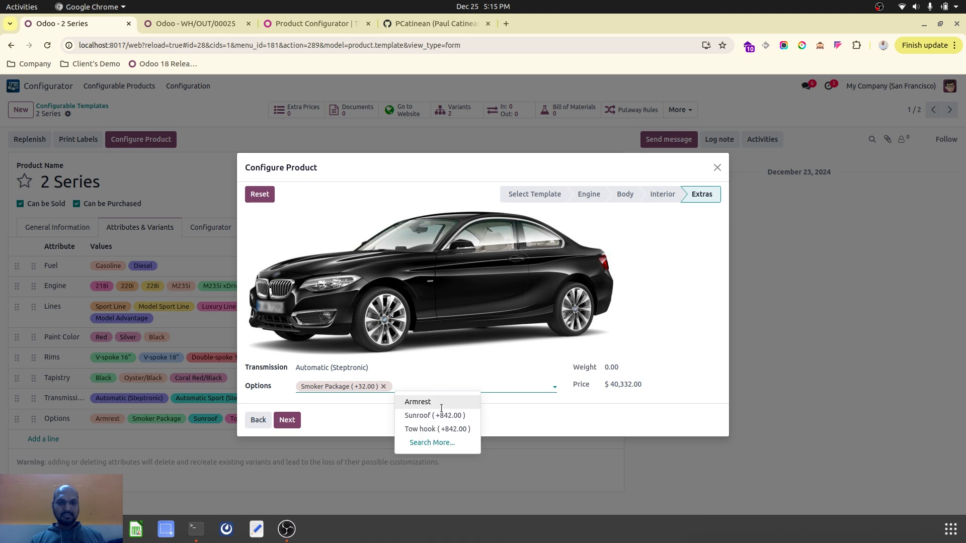
pyautogui.click(450, 416)
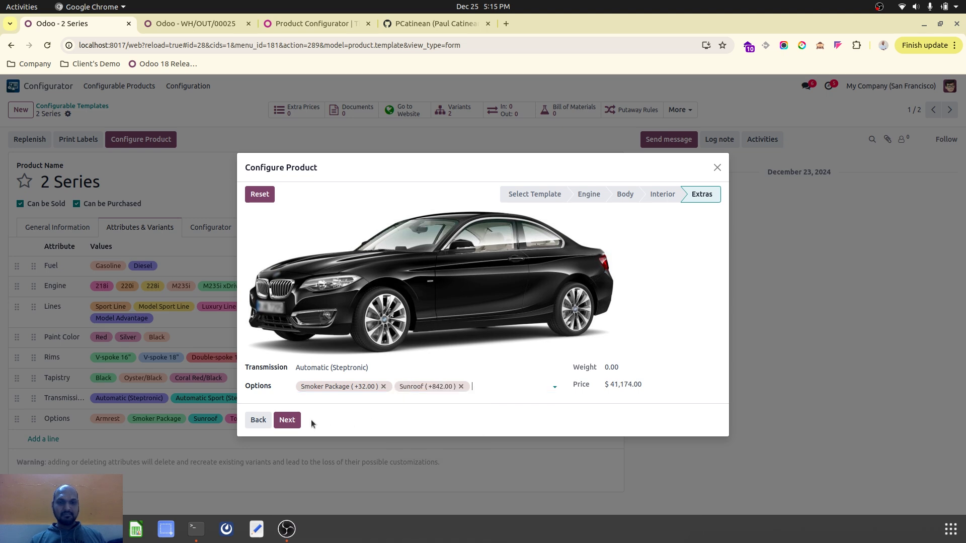
pyautogui.click(289, 421)
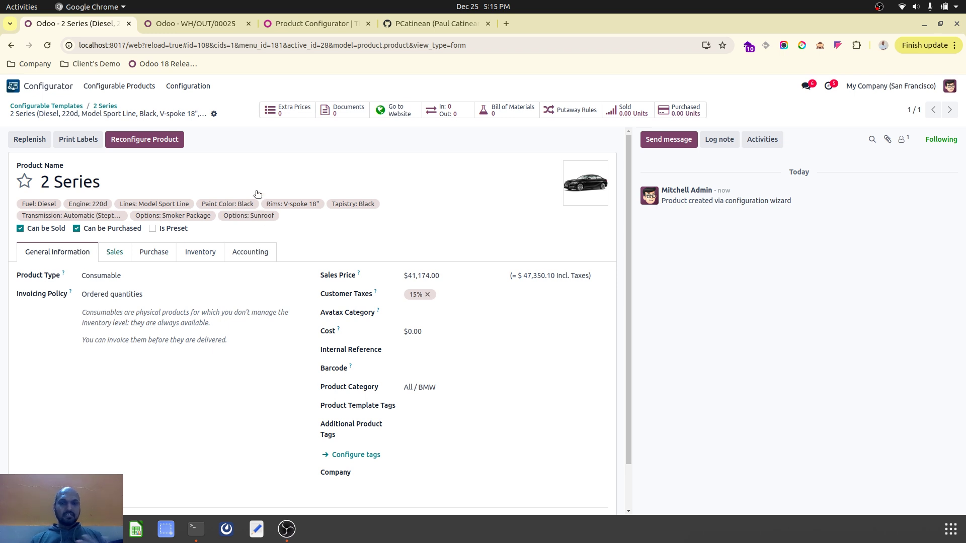
# Return to the Configurable Templates overview via the breadcrumb.
pyautogui.click(59, 106)
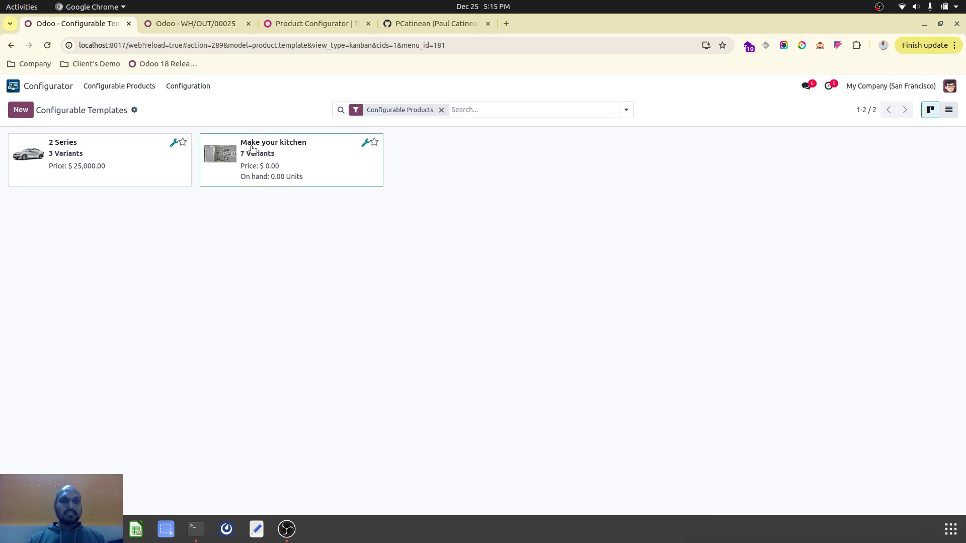
# Open Make your kitchen, browse its Configurator tab, then view its Inventory routes.
pyautogui.click(252, 150)
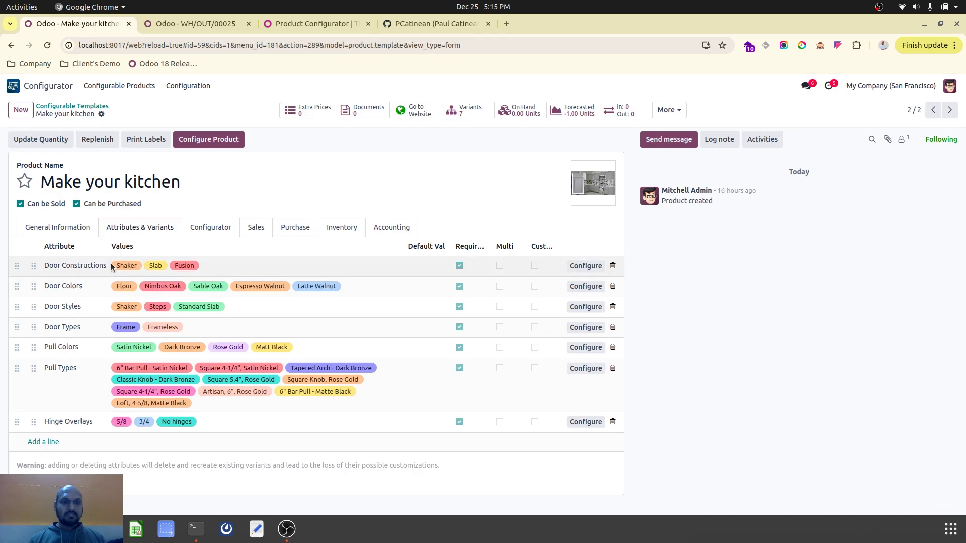
pyautogui.click(215, 227)
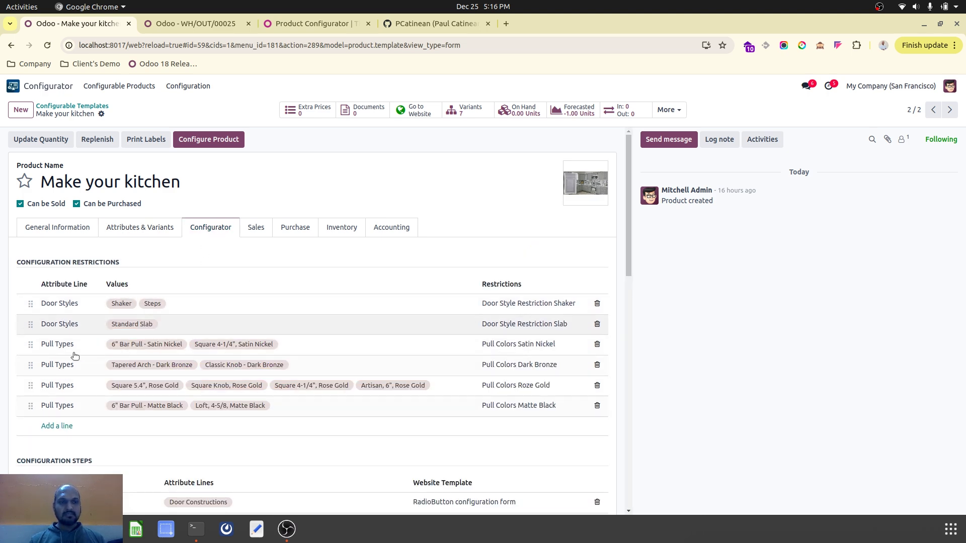
pyautogui.scroll(-6, 270, 370)
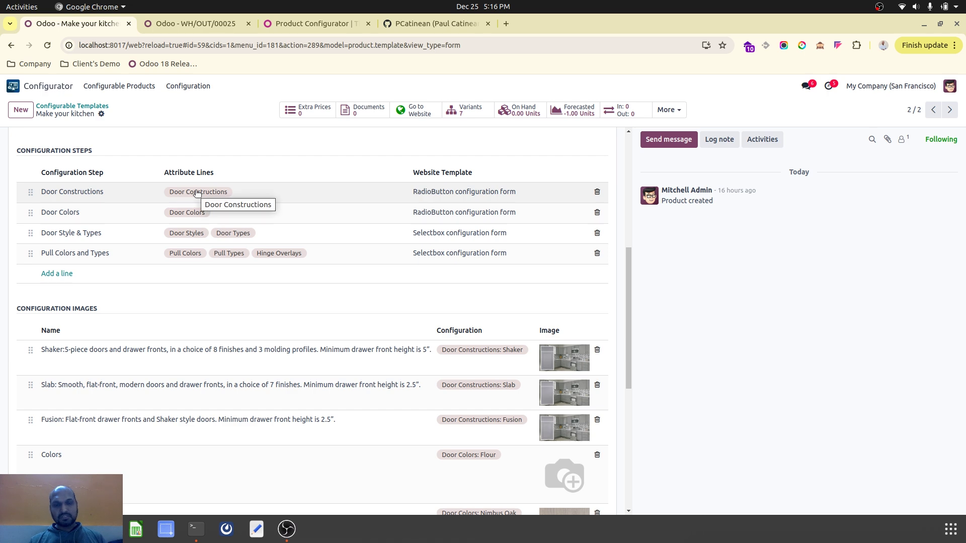
pyautogui.scroll(-5, 411, 359)
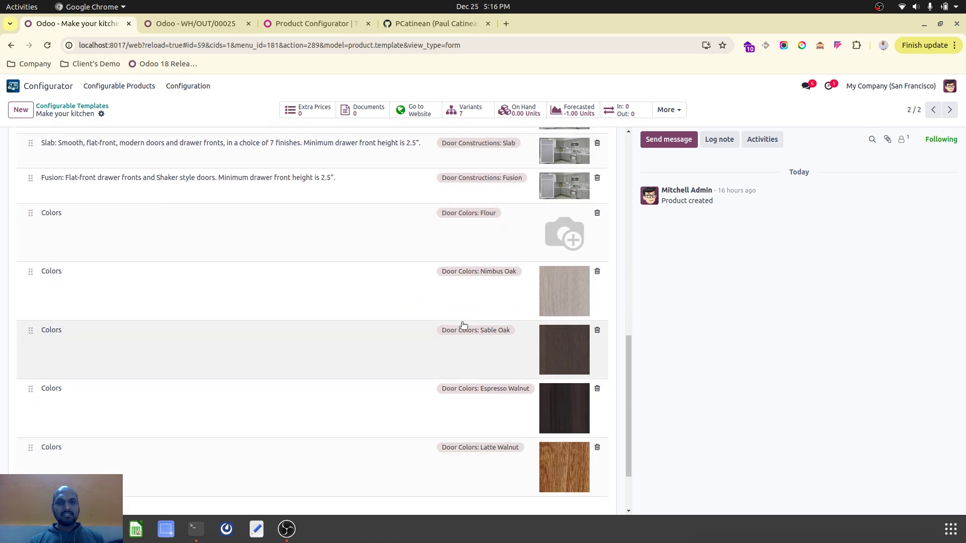
pyautogui.scroll(-2, 464, 324)
pyautogui.scroll(6, 463, 326)
pyautogui.scroll(7, 464, 326)
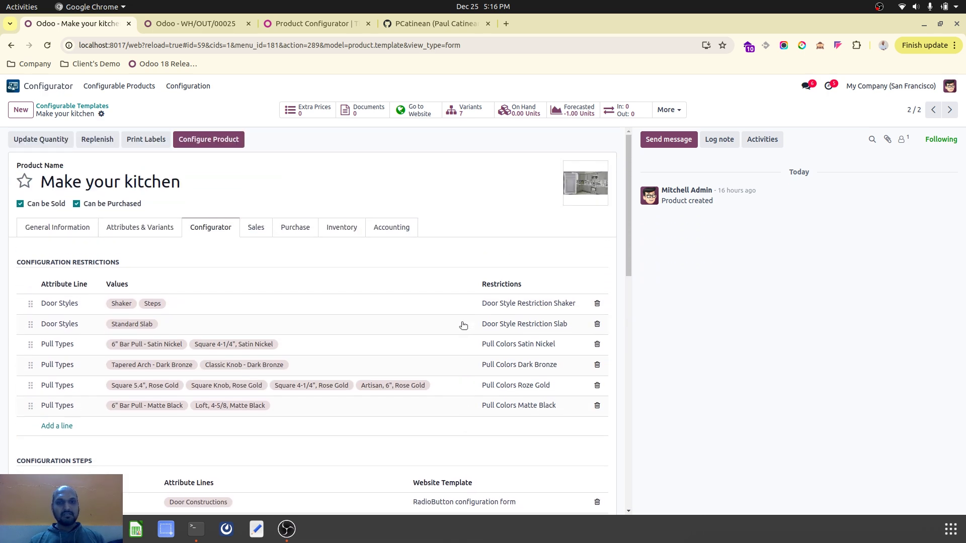
pyautogui.click(324, 232)
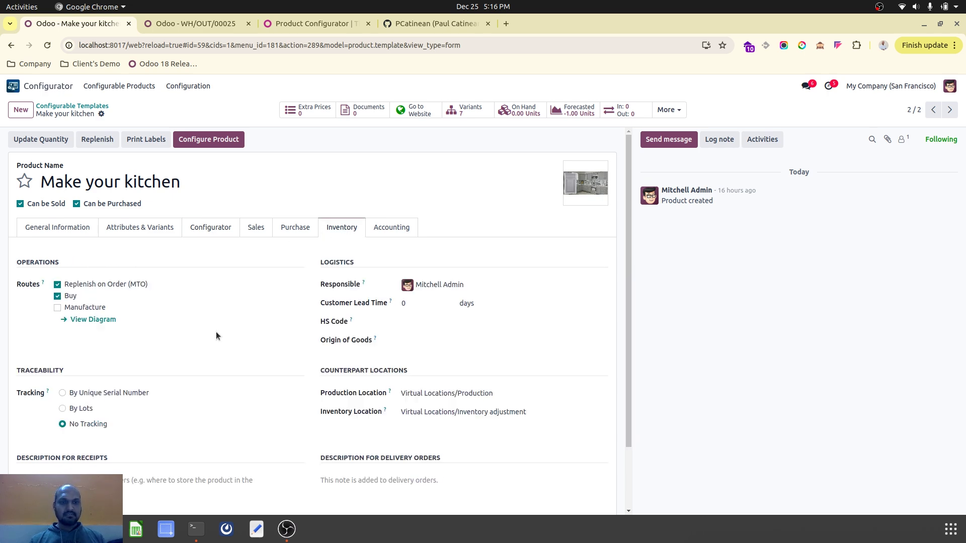